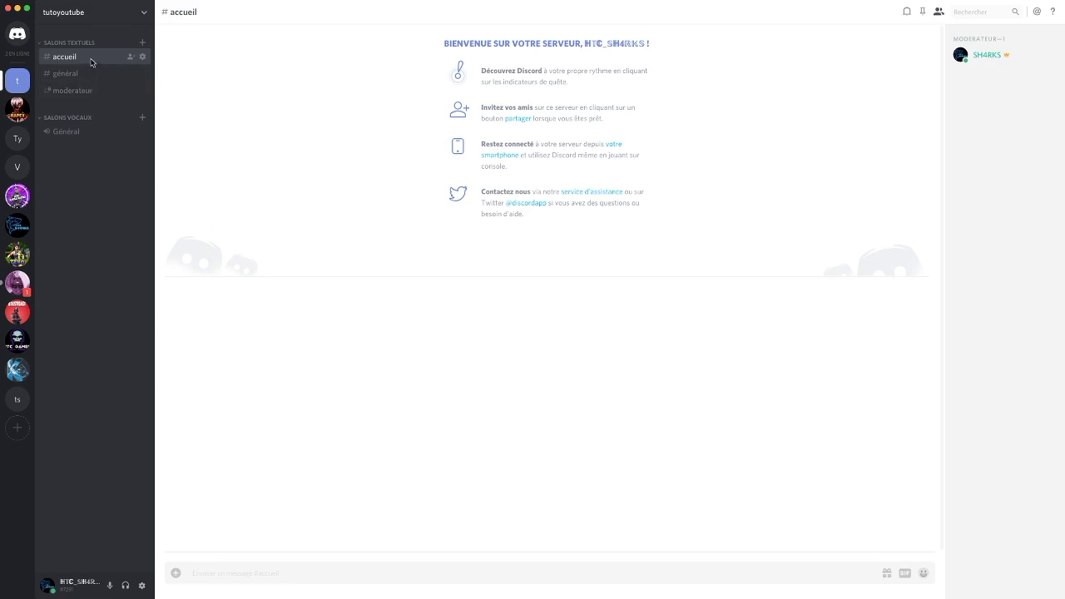
Create a public text channel named videos-youtube in the Salons textuels category
mouse_move(101, 60)
mouse_down()
mouse_move(102, 92)
mouse_move(107, 58)
mouse_up()
click(143, 42)
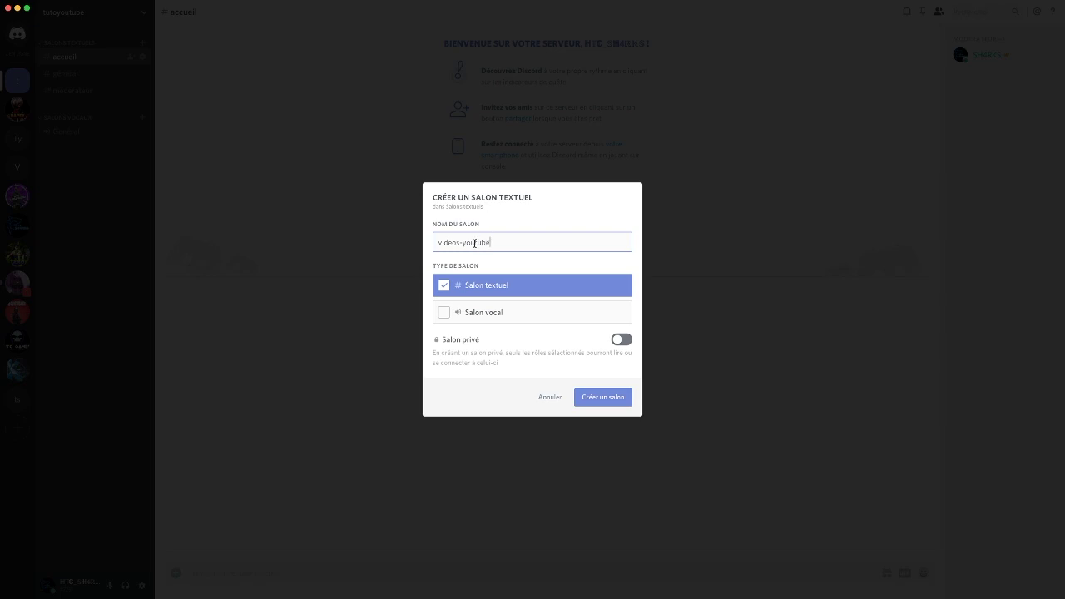
click(604, 399)
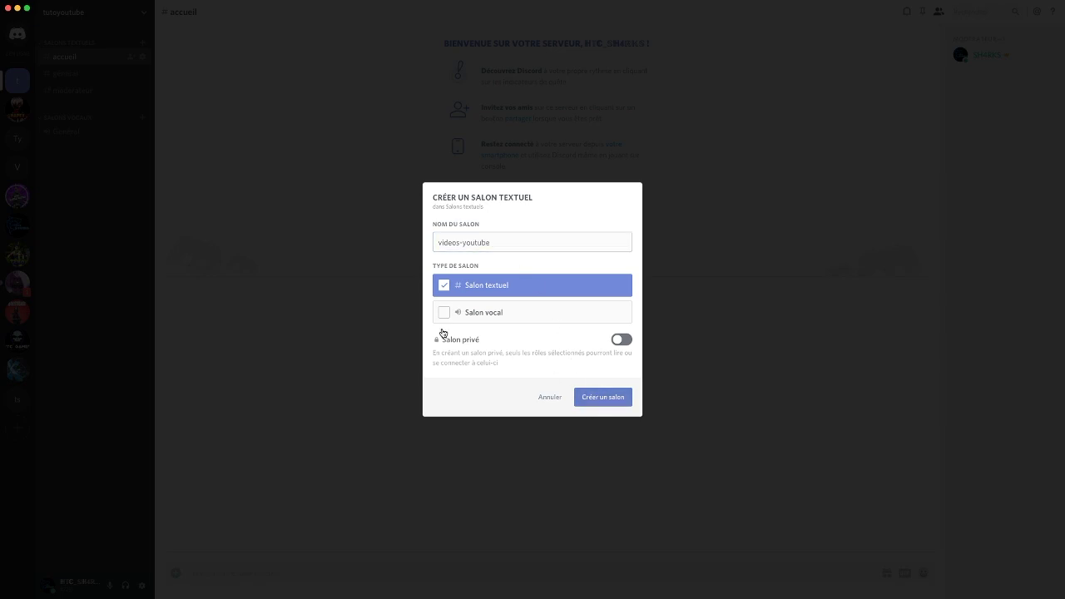
Move the moderateur channel below videos-youtube in the text channel list
click(88, 77)
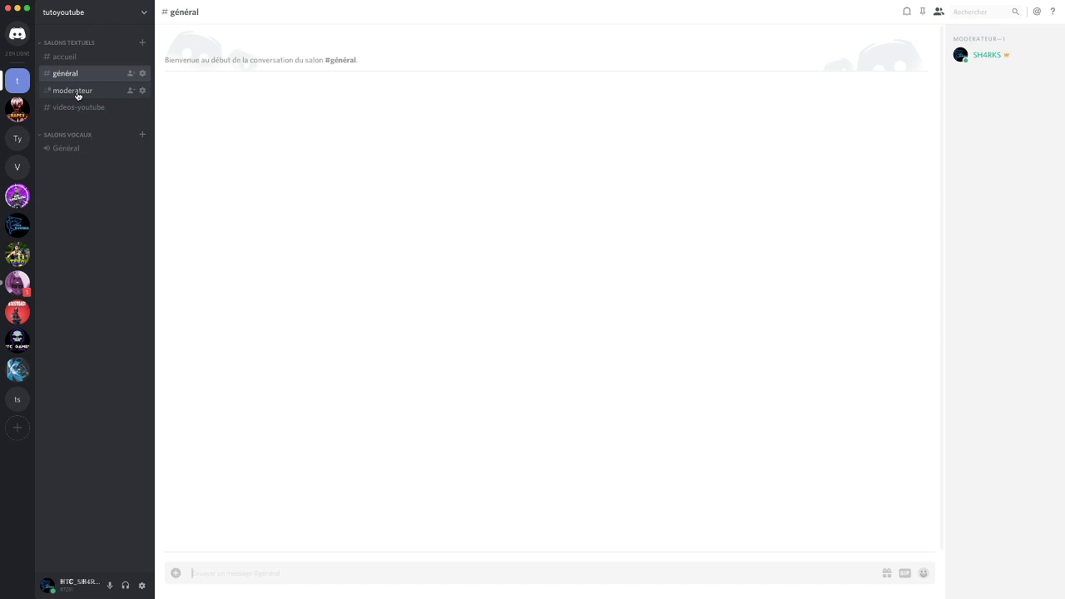
click(78, 92)
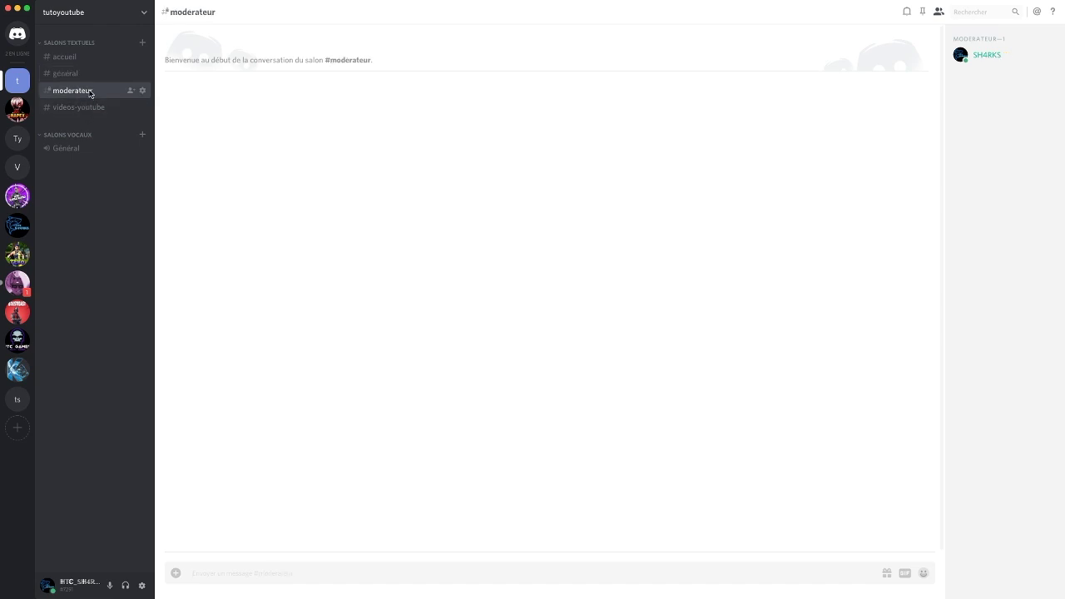
mouse_move(88, 92)
mouse_down()
mouse_move(98, 117)
mouse_move(100, 108)
mouse_up()
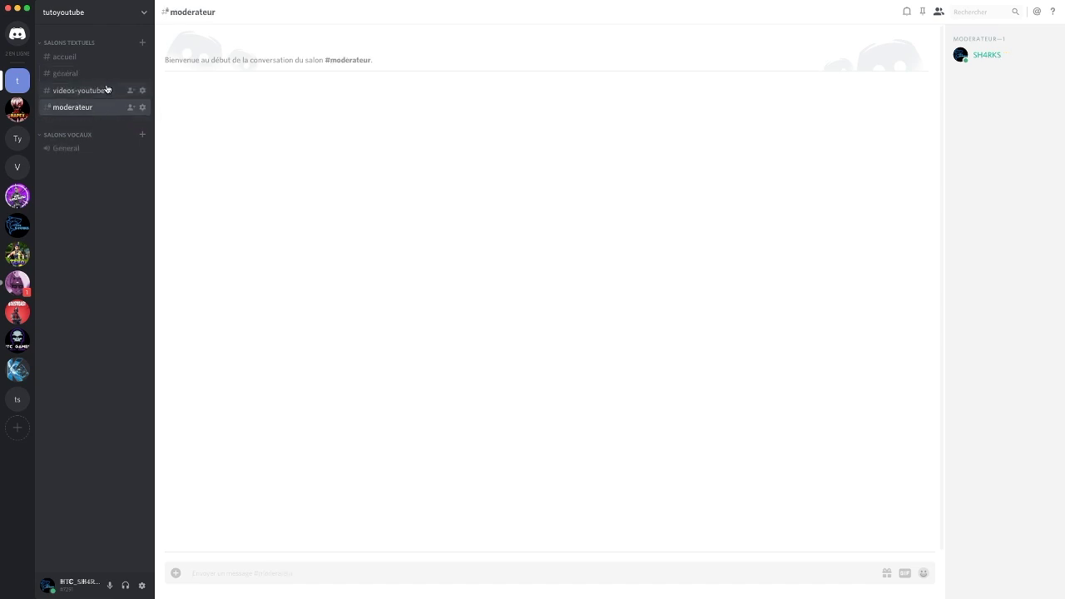
Look through the videos-youtube, général, moderateur and accueil text channels, ending on accueil
click(107, 90)
click(89, 73)
click(84, 58)
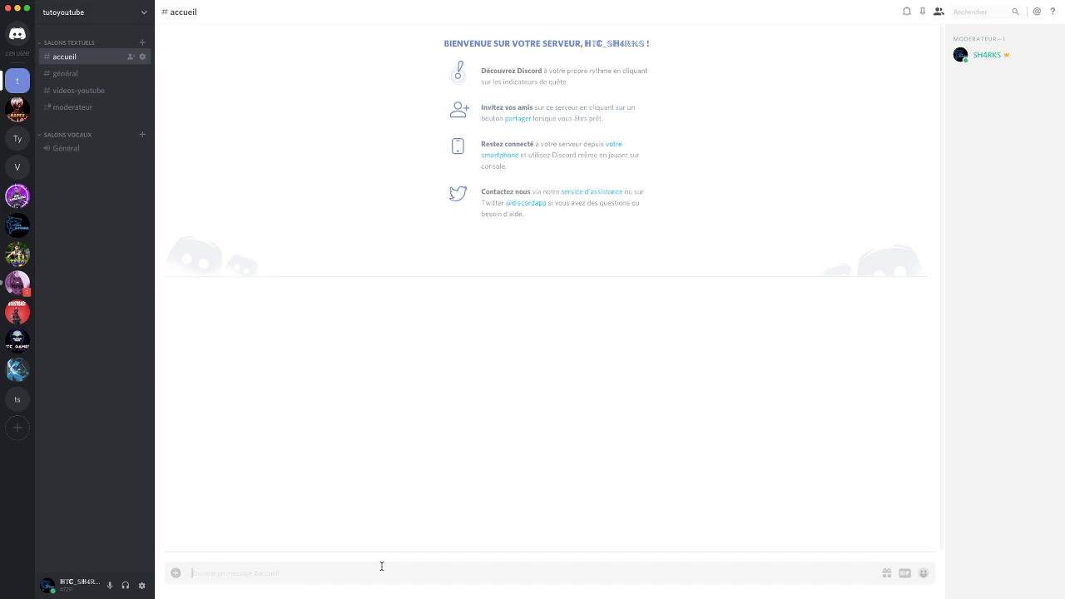
click(83, 74)
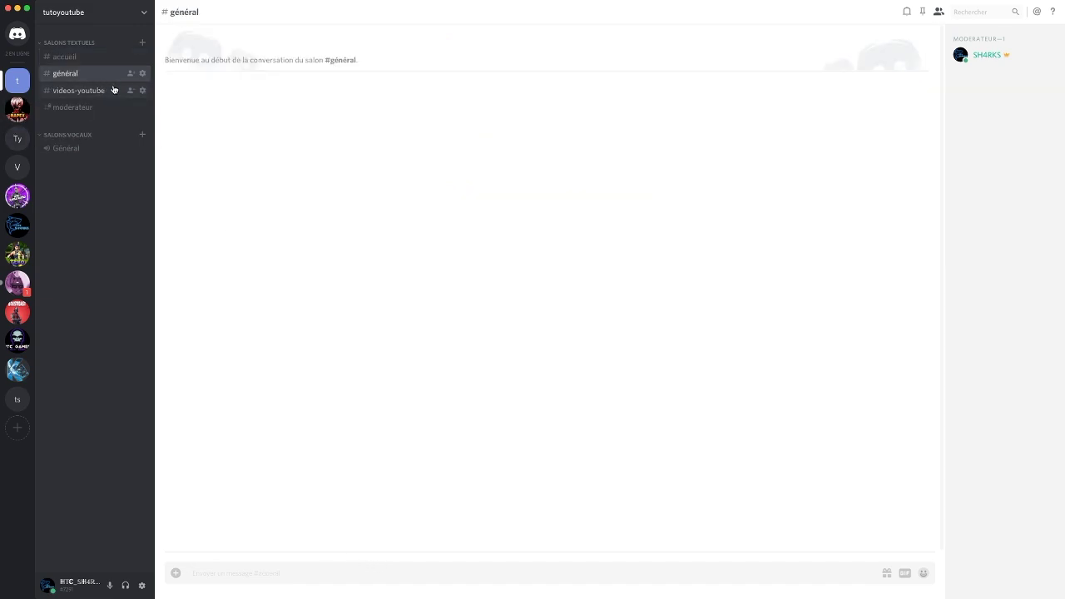
click(76, 90)
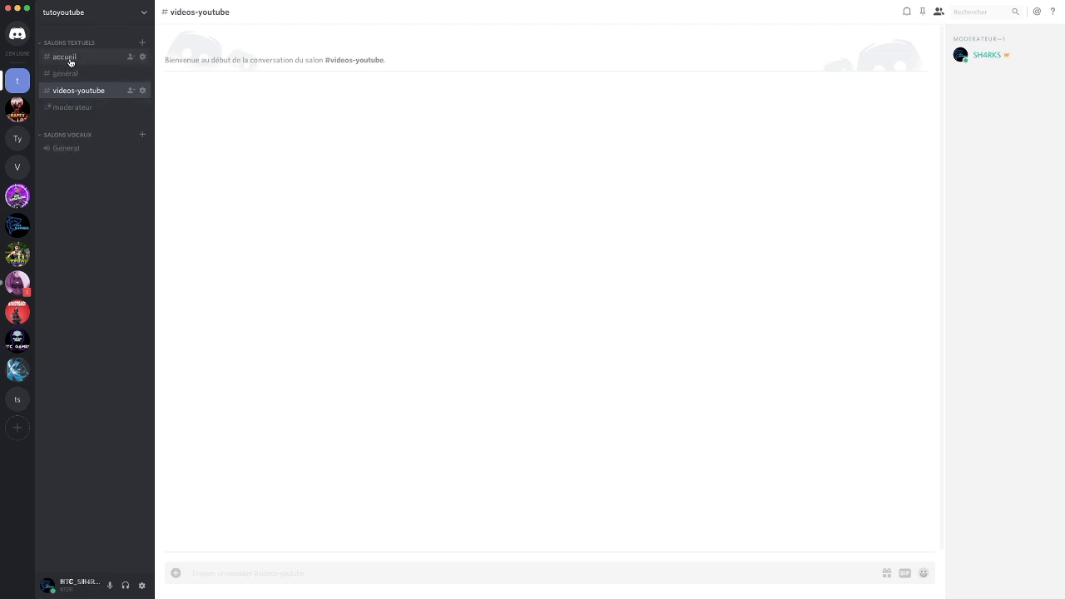
click(70, 109)
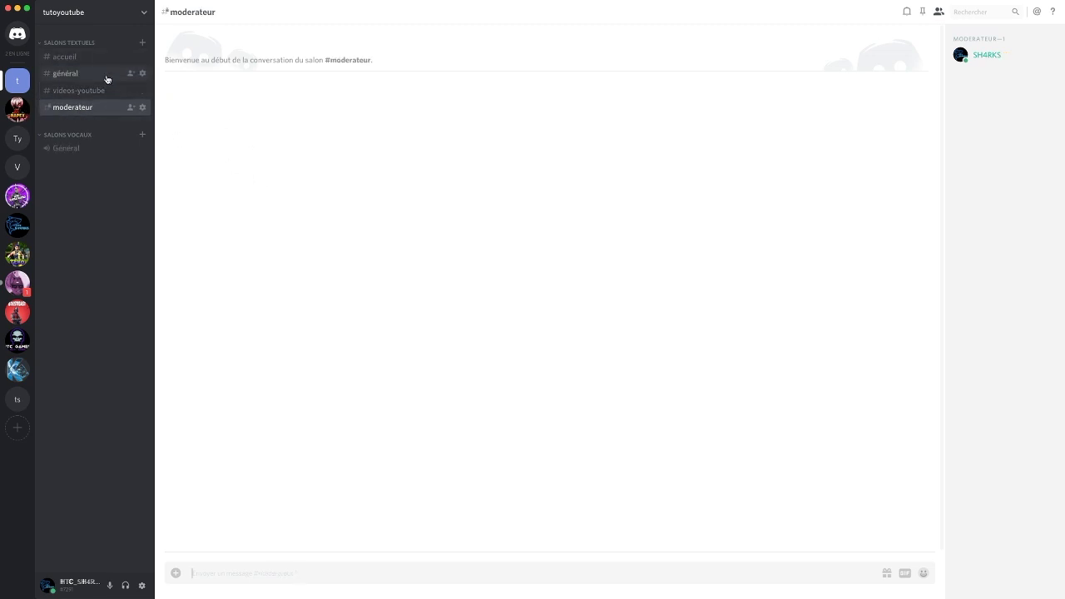
click(73, 57)
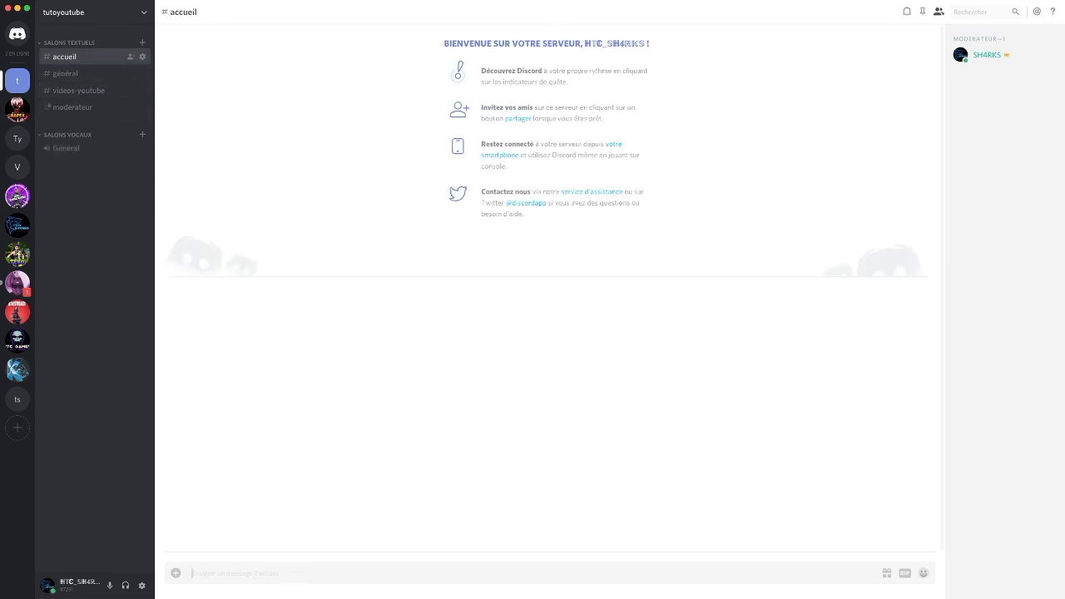
Switch to Google Chrome, search Google for mee6 and open the official MEE6 bot website
mouse_move(965, 585)
click(704, 587)
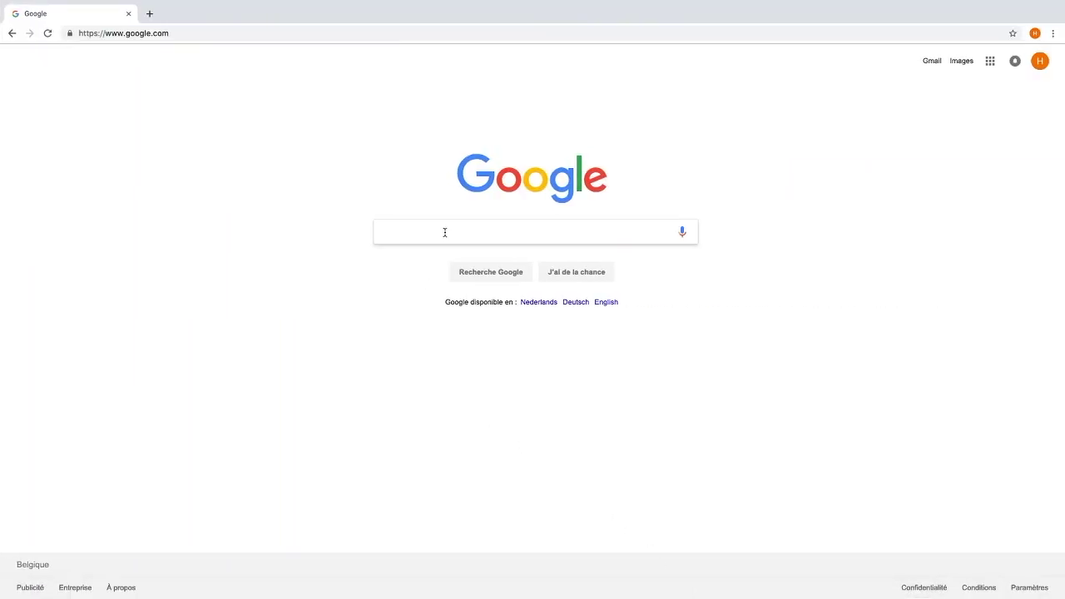
text(mee6)
key(Return)
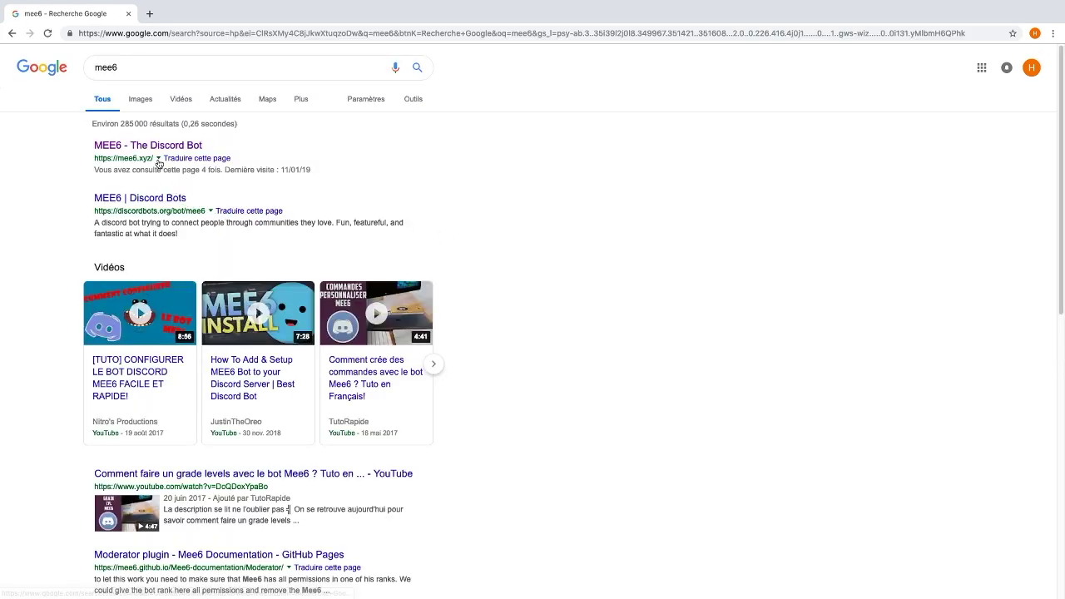
click(164, 145)
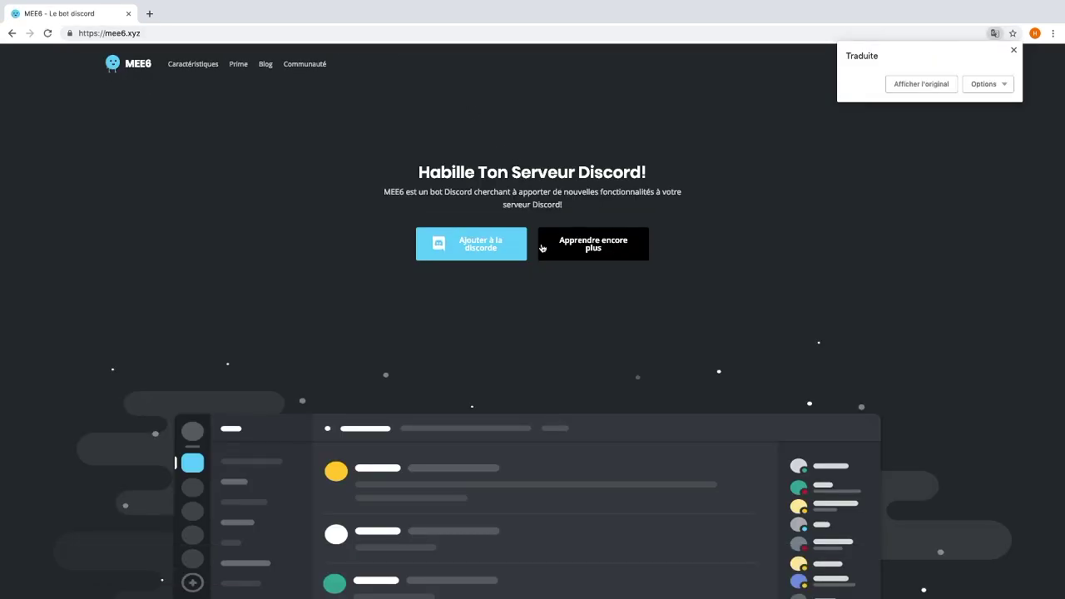
Add the MEE6 bot to the tutoyoutube server, reviewing and authorizing all the requested permissions
click(504, 247)
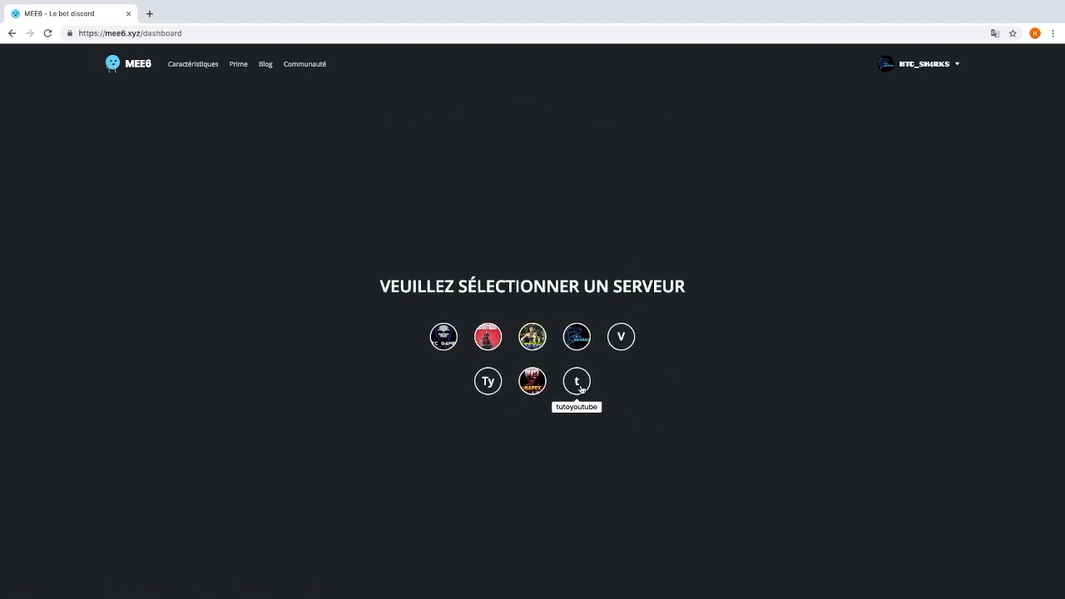
click(578, 384)
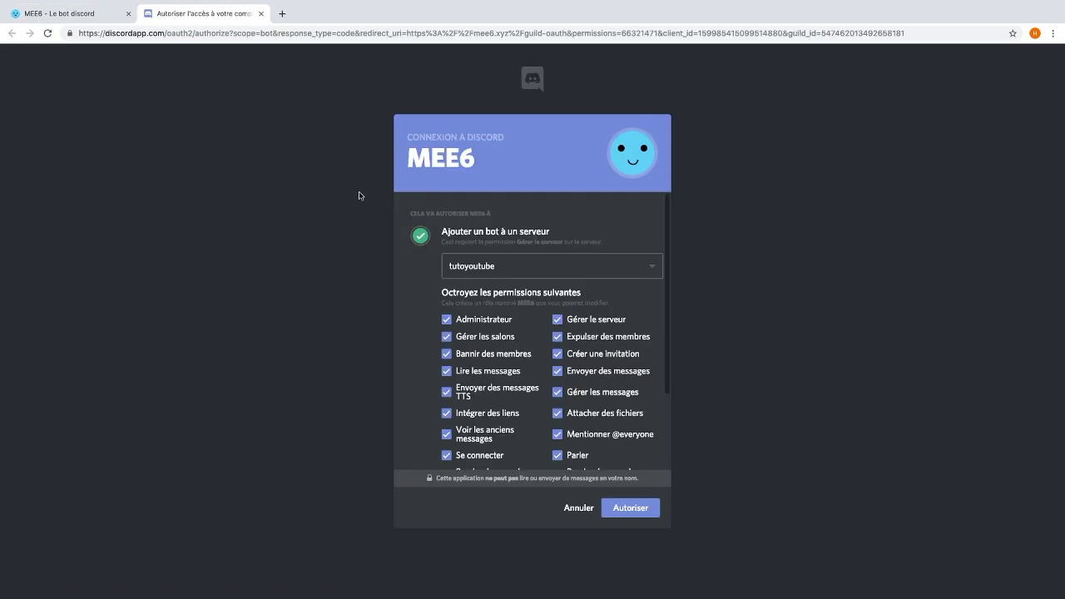
scroll(656, 350, down, 3)
scroll(527, 323, up, 3)
scroll(462, 322, down, 1)
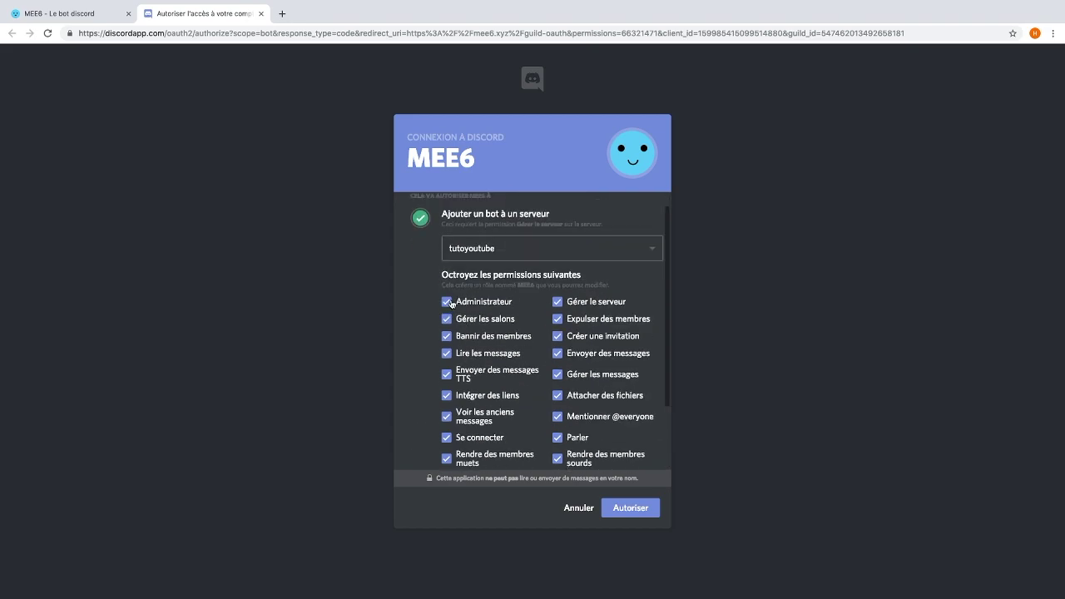
scroll(457, 306, down, 1)
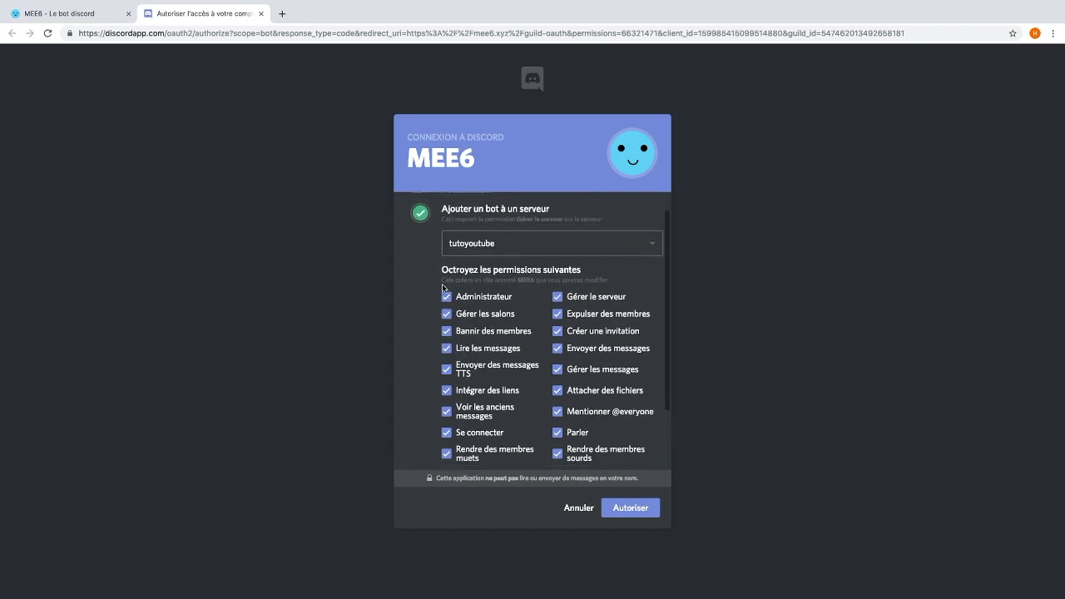
click(631, 508)
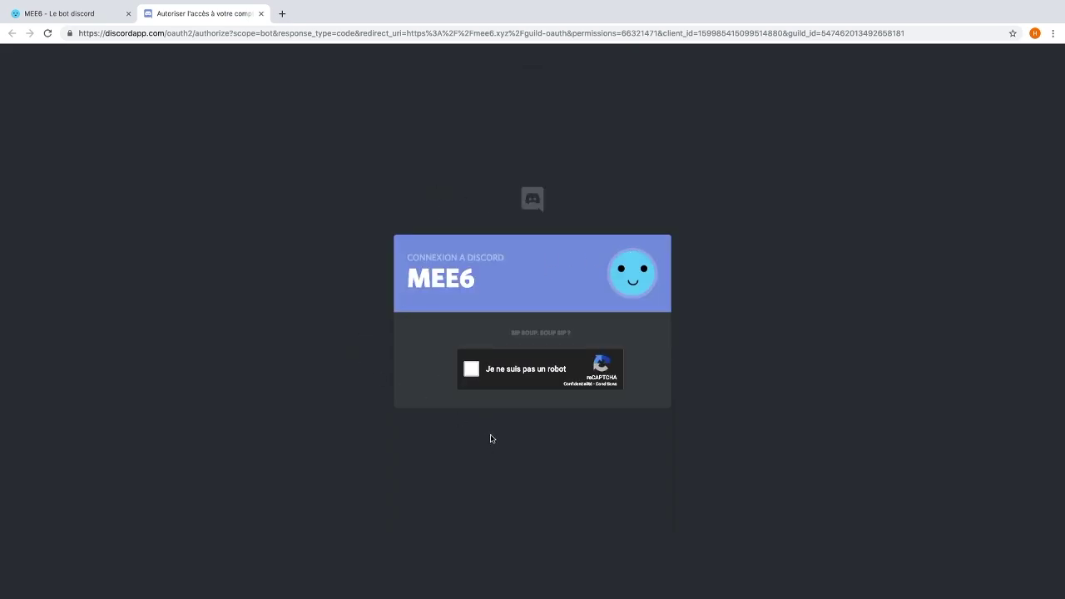
Complete the reCAPTCHA check by selecting the images that show palm trees and submitting them
click(471, 369)
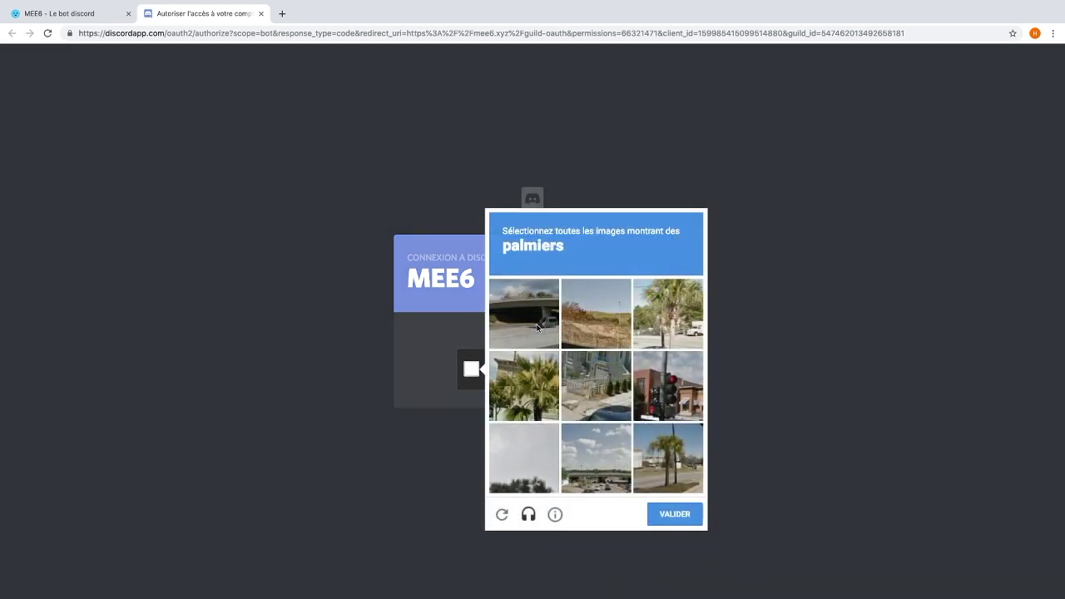
click(539, 328)
click(521, 323)
click(677, 313)
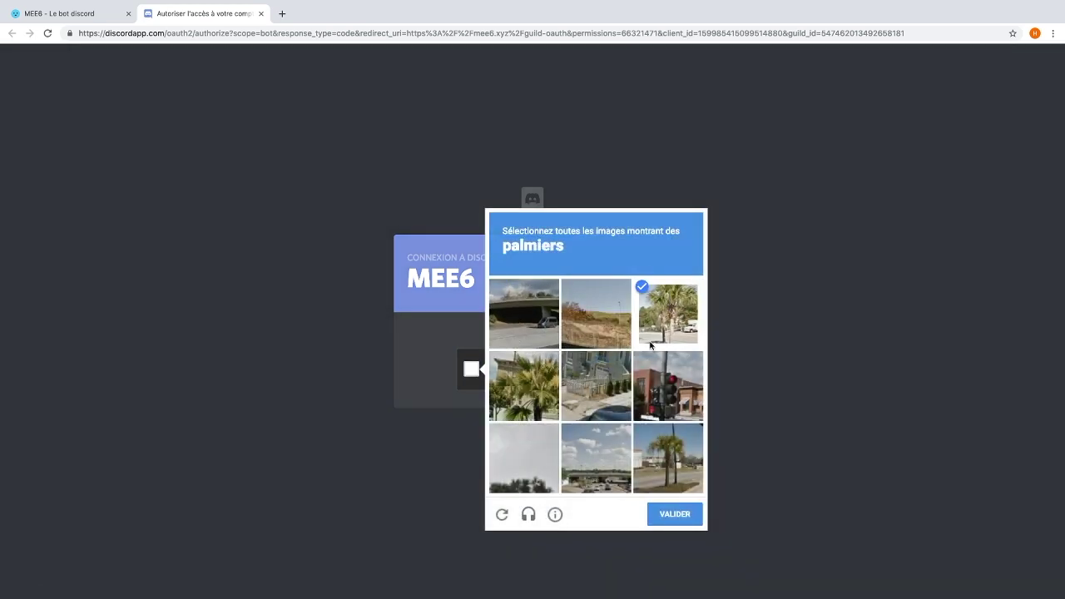
click(546, 412)
click(649, 491)
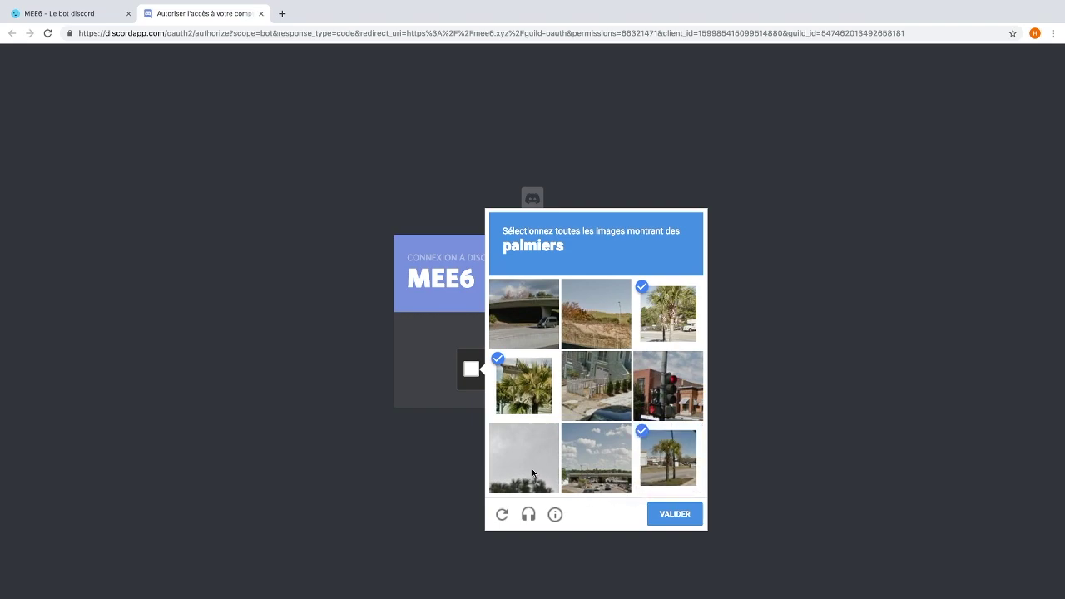
click(532, 473)
click(682, 516)
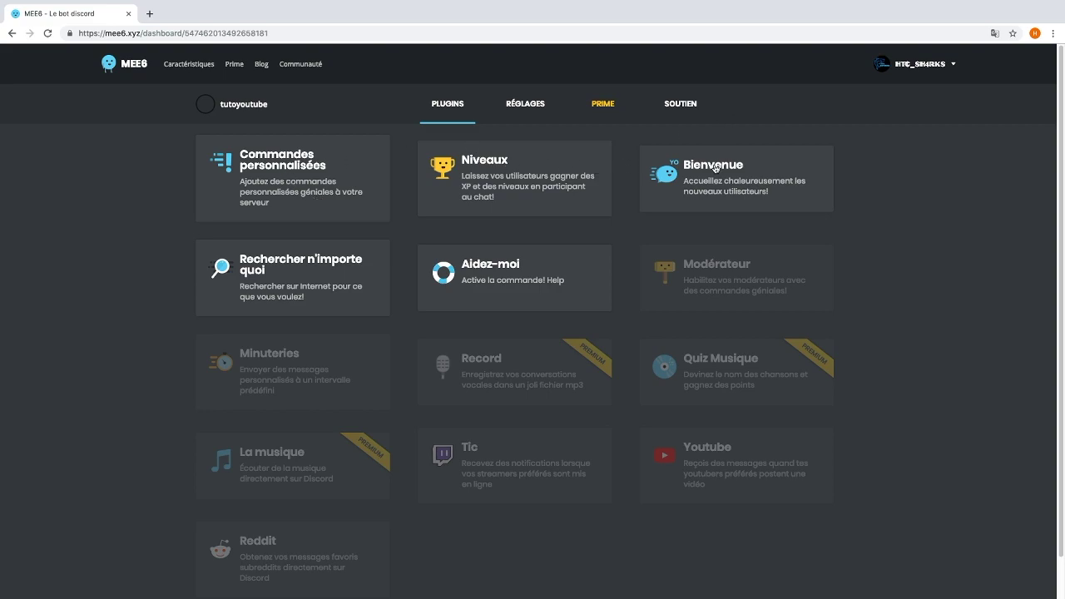
In MEE6's Bienvenue plugin, enable the message sent when a user joins the server and direct it to the #accueil channel
click(672, 183)
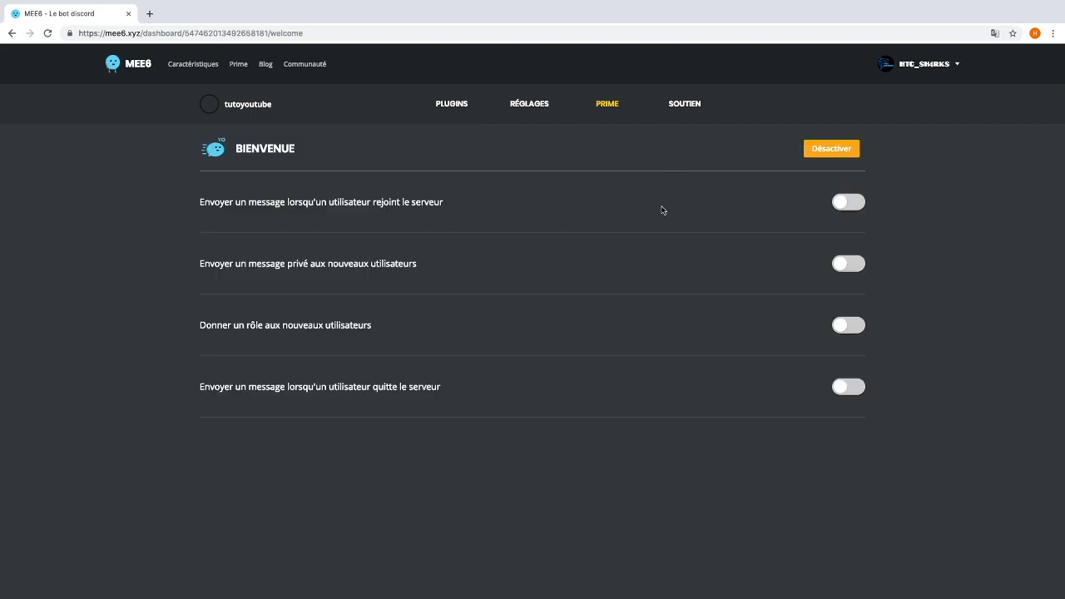
click(855, 204)
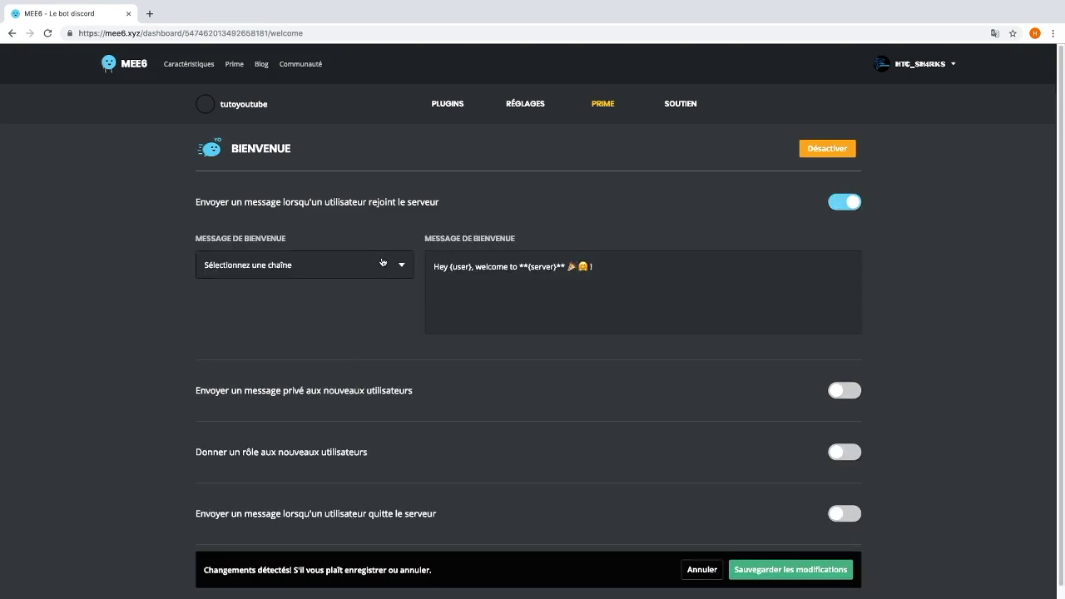
click(357, 267)
scroll(339, 311, down, 1)
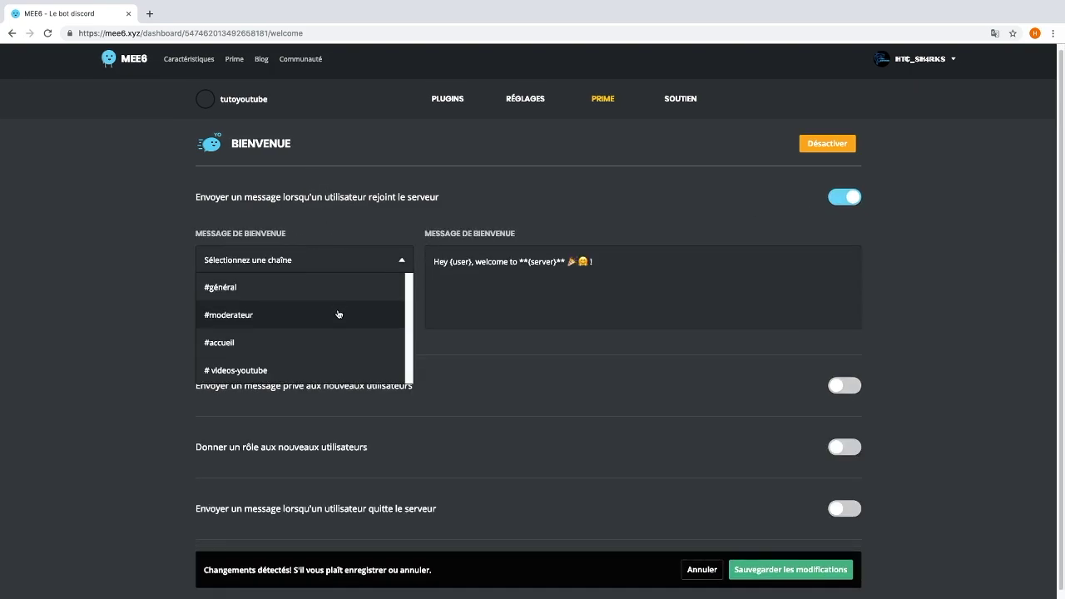
click(336, 343)
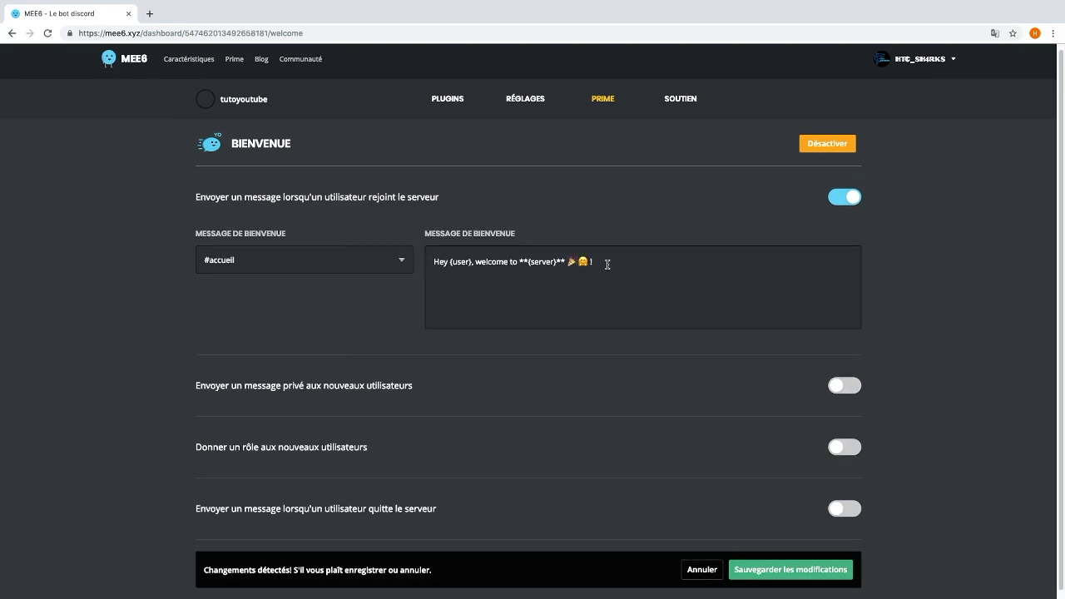
Replace "welcome to" with "bienvenue sur" in the welcome message, keeping the {user} and {server} variables
drag(471, 262, 452, 259)
click(472, 261)
click(517, 260)
key(BackSpace)
key(BackSpace)
key(BackSpace)
key(BackSpace)
key(BackSpace)
key(BackSpace)
key(BackSpace)
key(BackSpace)
key(BackSpace)
key(BackSpace)
key(BackSpace)
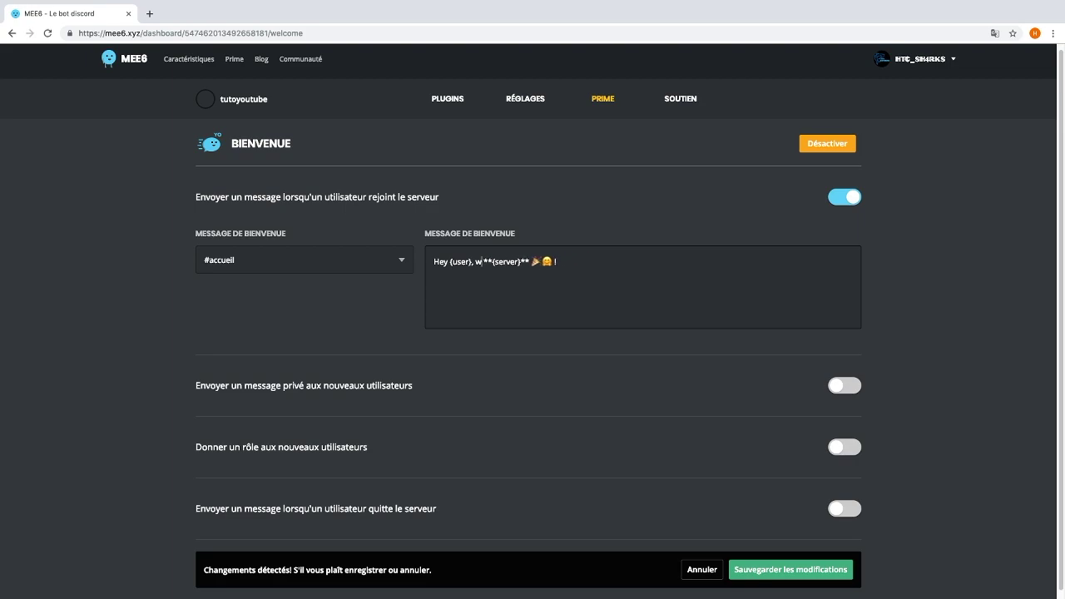
text(bienv)
text(enur)
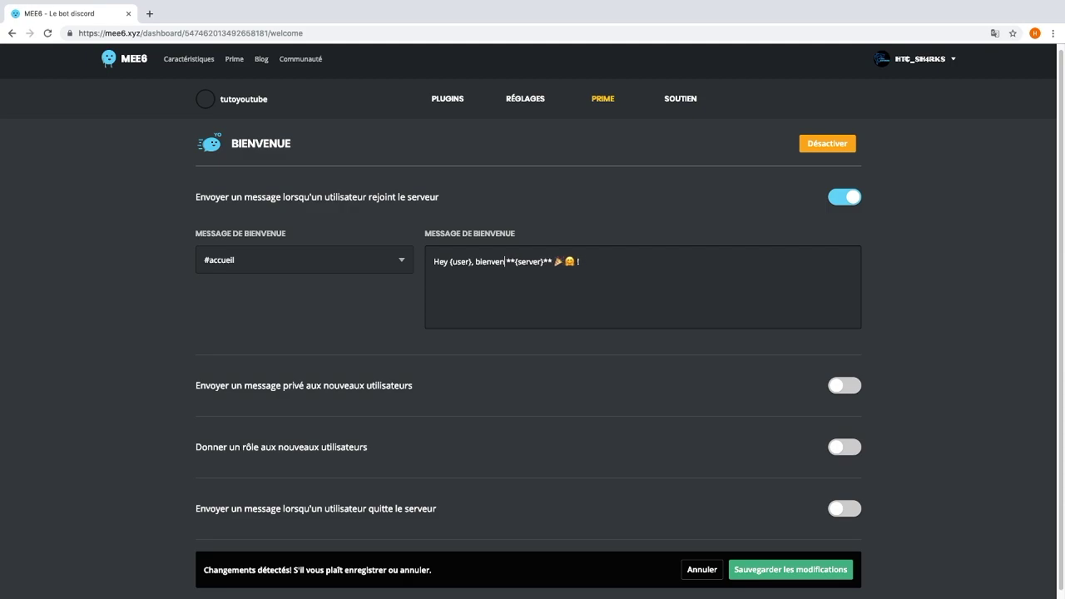
key(BackSpace)
text(e sur)
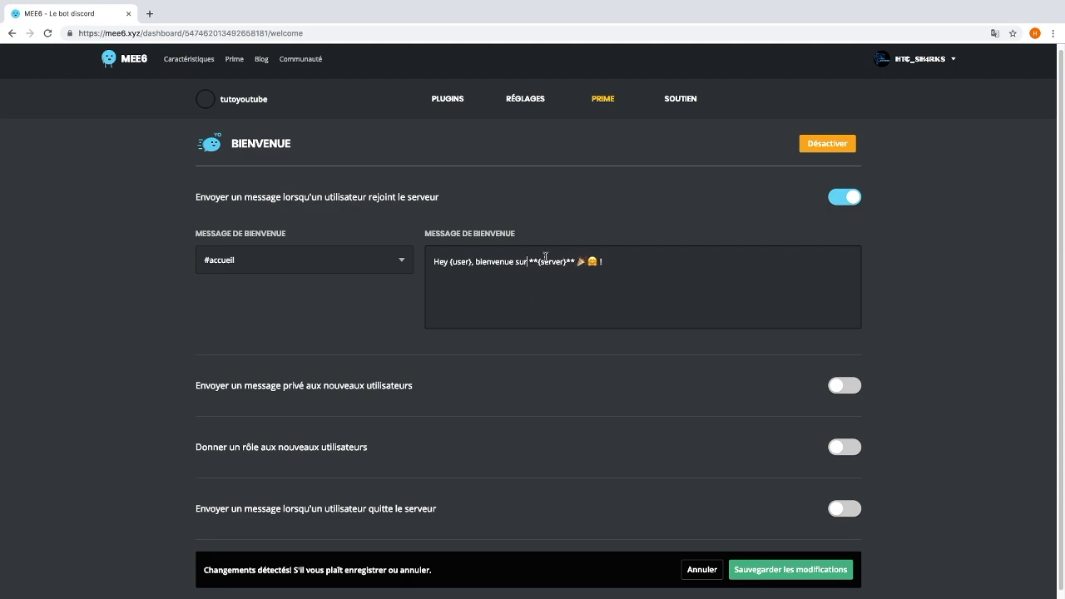
drag(539, 260, 571, 261)
click(592, 260)
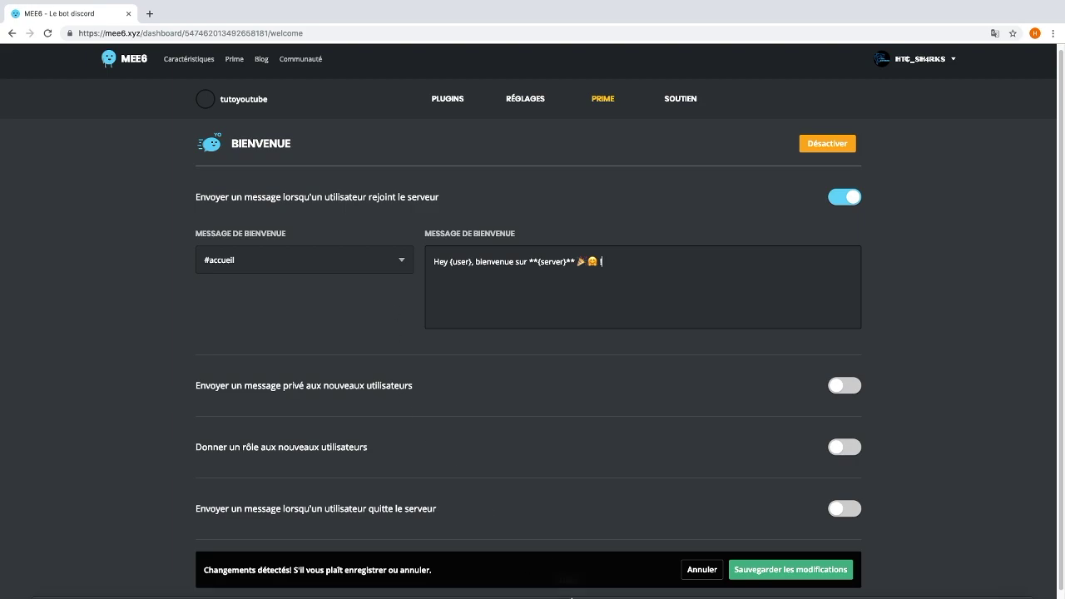
Switch to Discord, view the private conversation with MEE6, and return to the tutoyoutube server's accueil channel
click(820, 581)
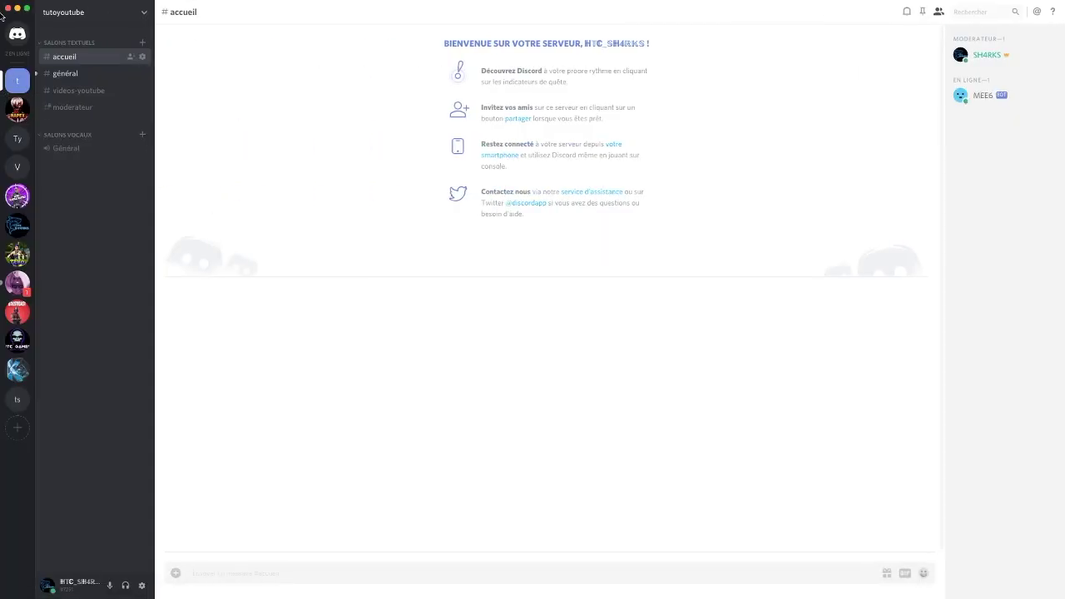
click(17, 34)
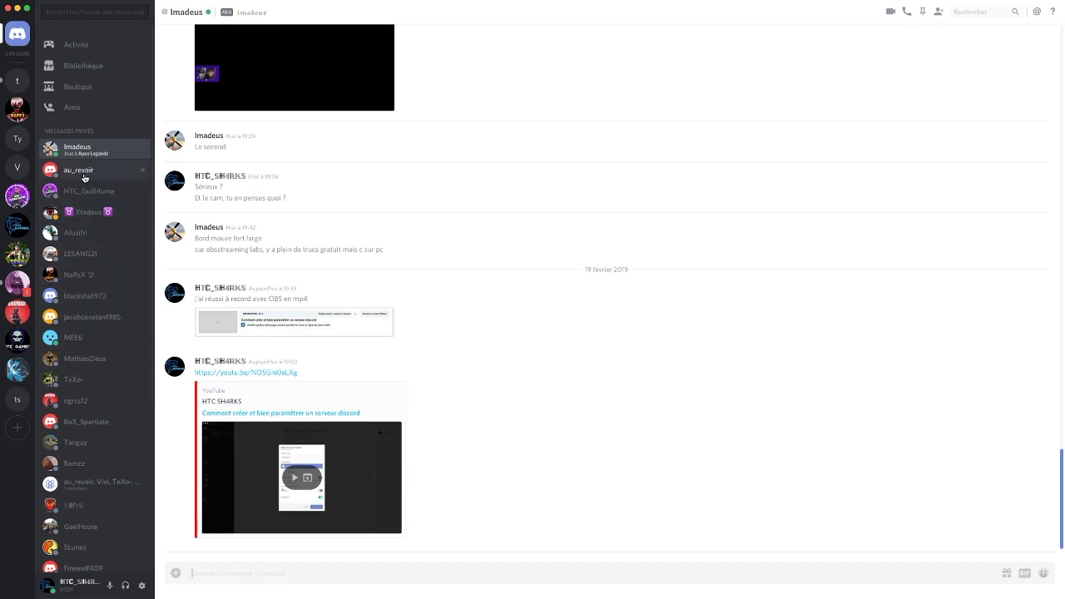
click(96, 341)
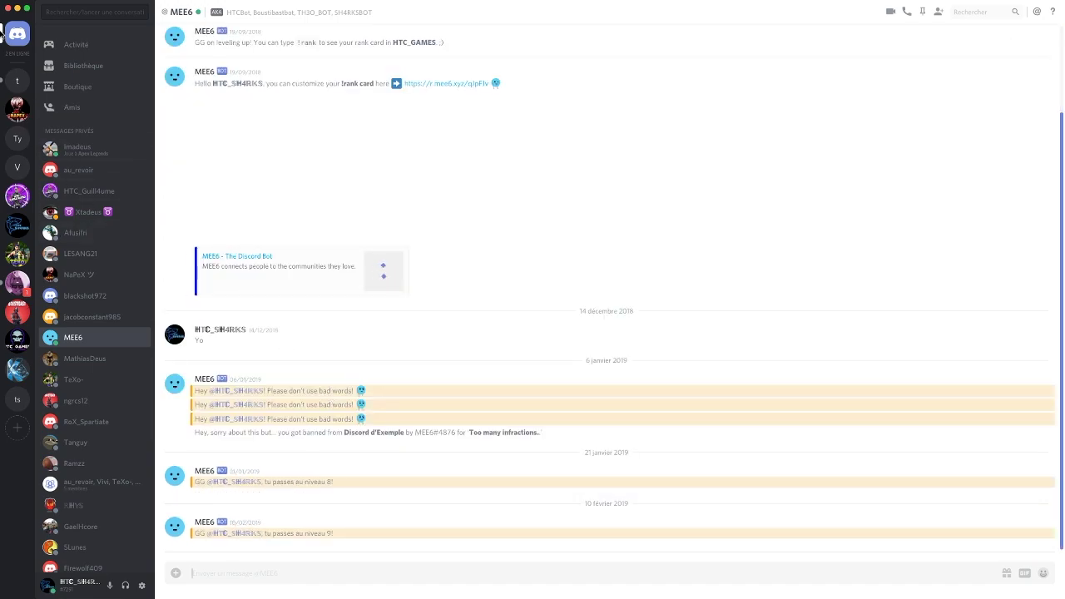
click(16, 81)
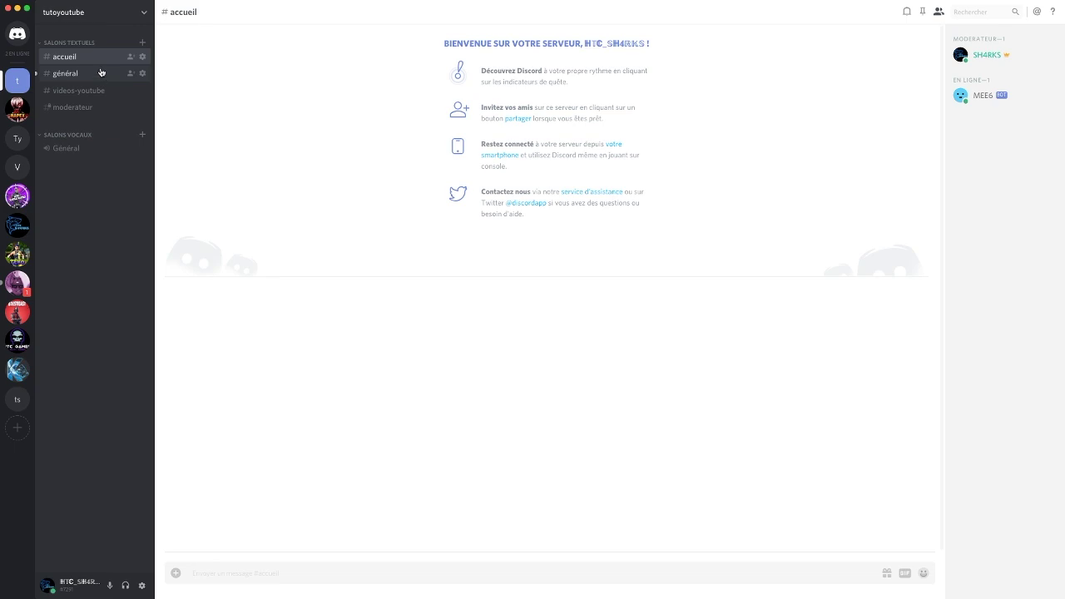
click(68, 78)
click(94, 56)
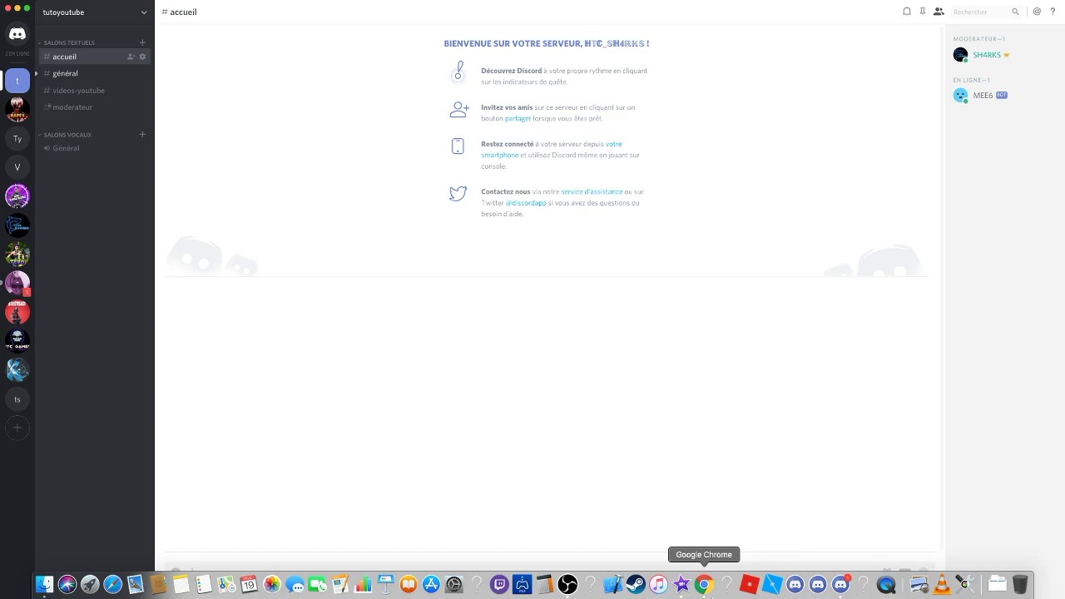
Return to the MEE6 dashboard in Chrome and save the welcome message changes
click(707, 594)
scroll(439, 288, down, 1)
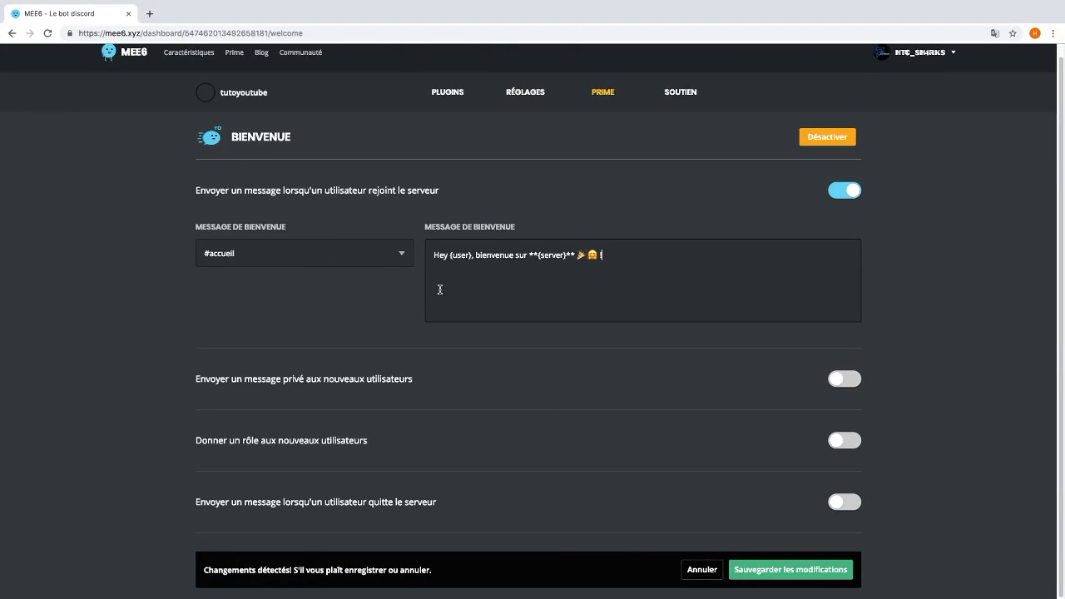
click(758, 572)
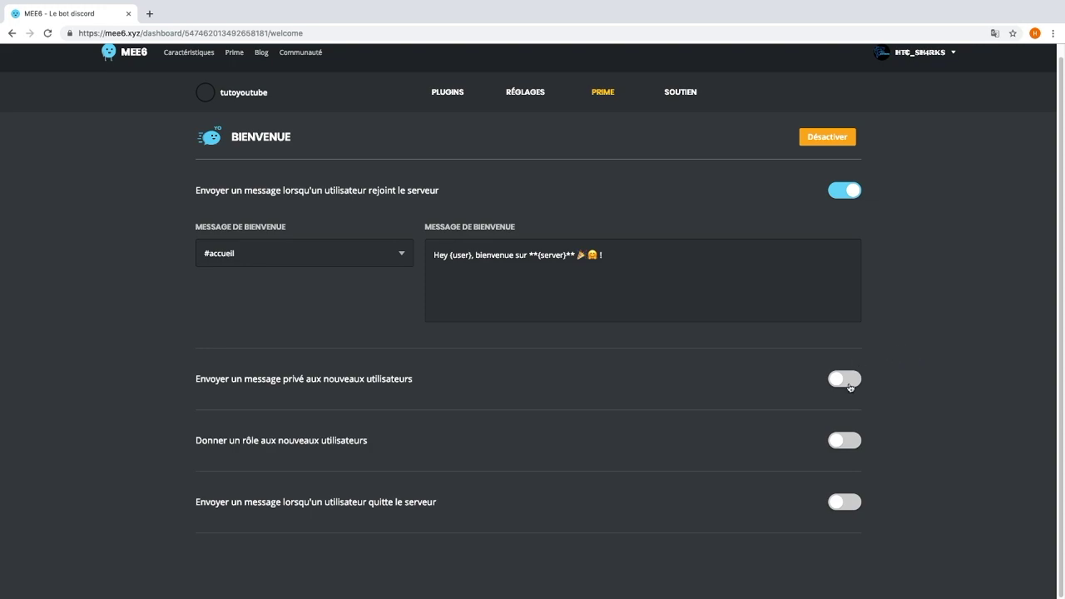
Enable the private message to new users, keeping its default text, and save the changes
click(844, 380)
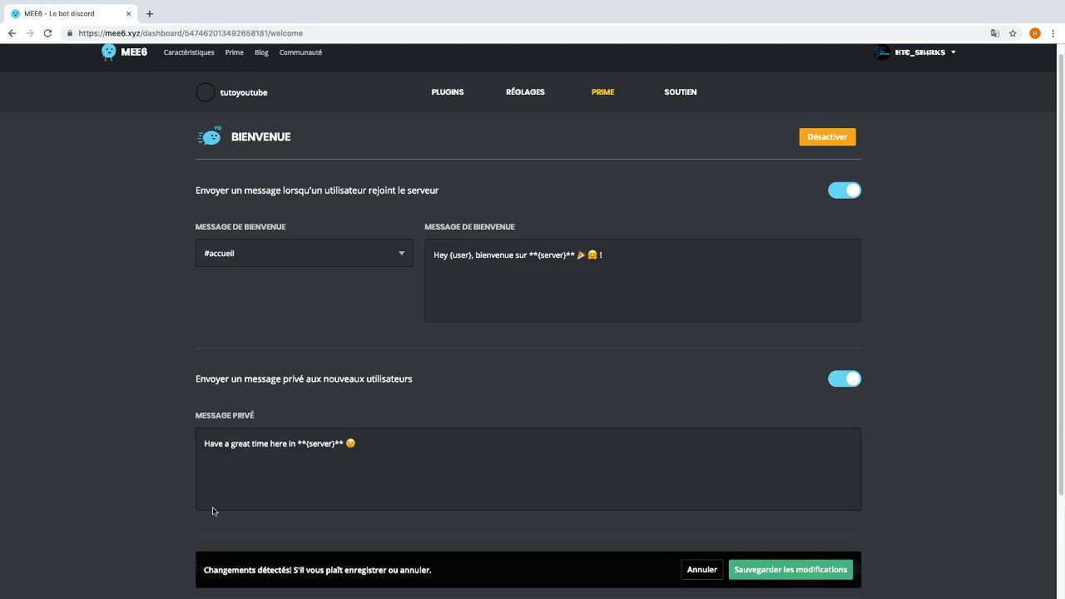
triple_click(378, 442)
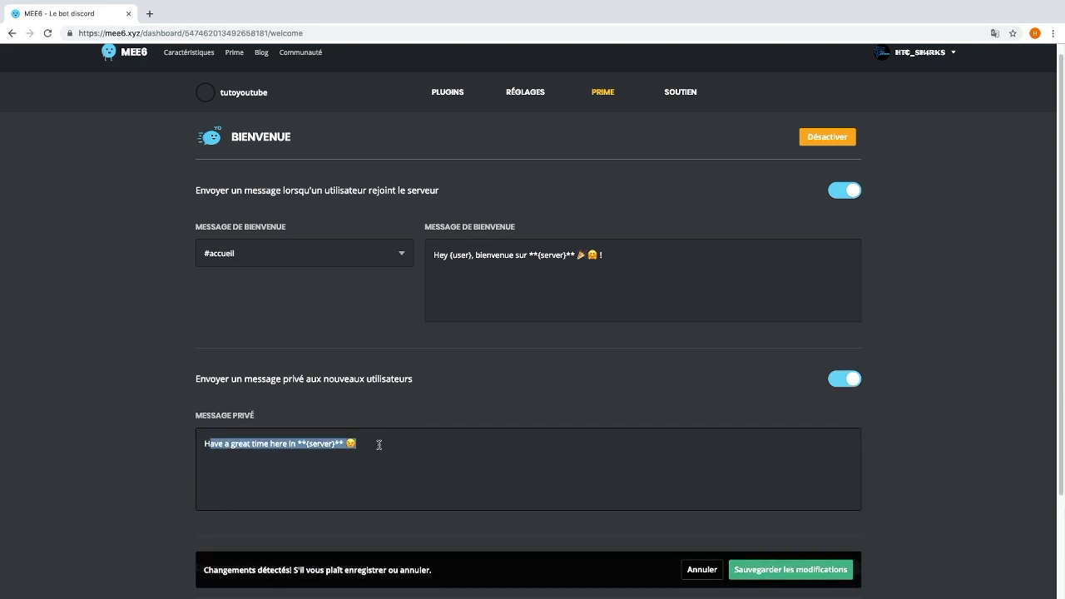
click(374, 447)
scroll(536, 450, down, 3)
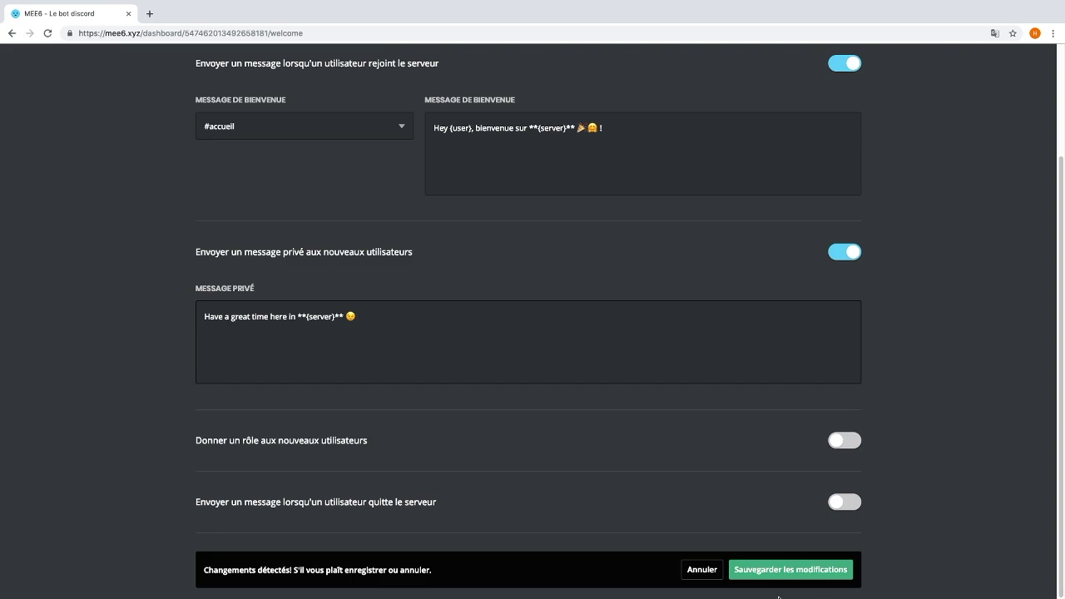
click(773, 578)
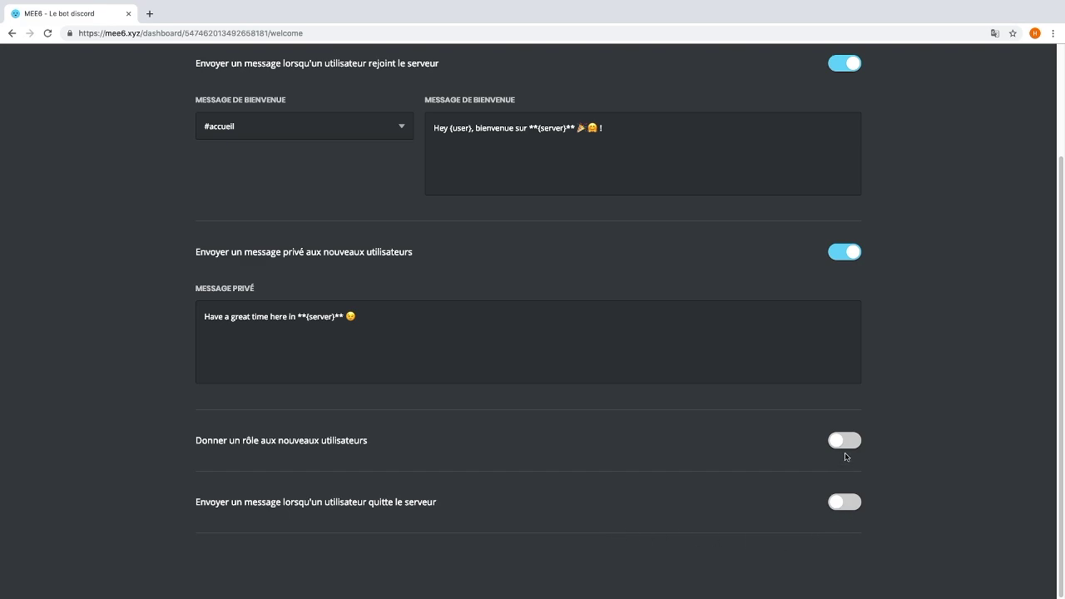
click(848, 444)
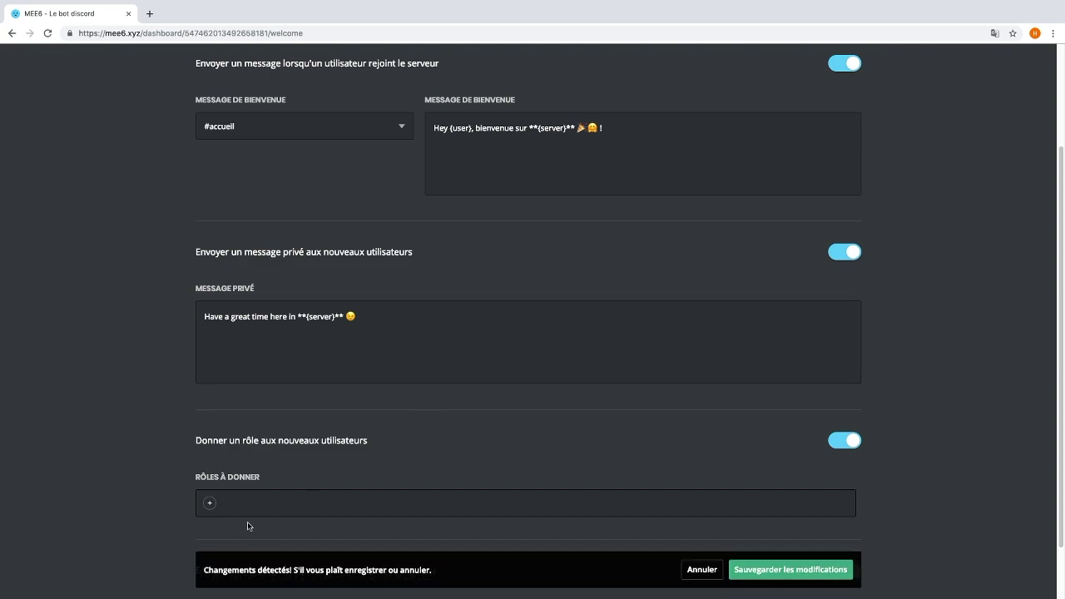
click(211, 503)
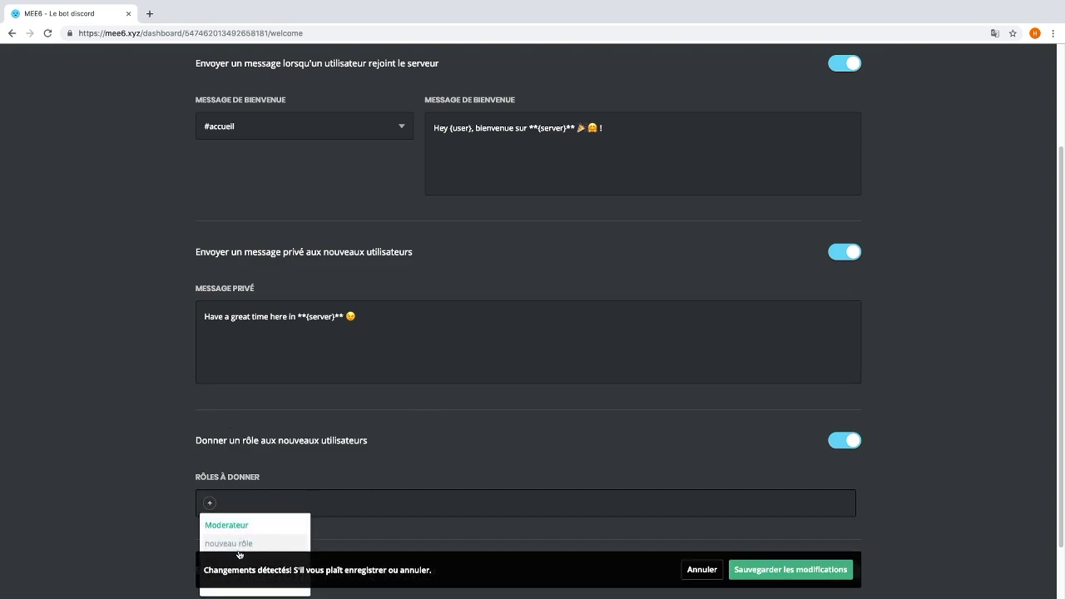
click(126, 519)
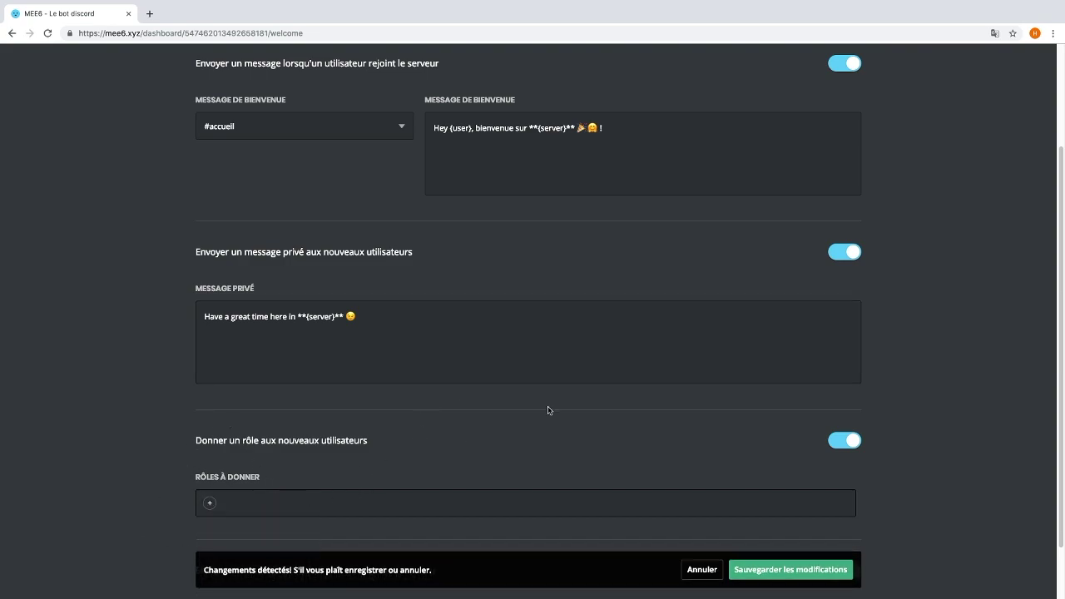
click(847, 441)
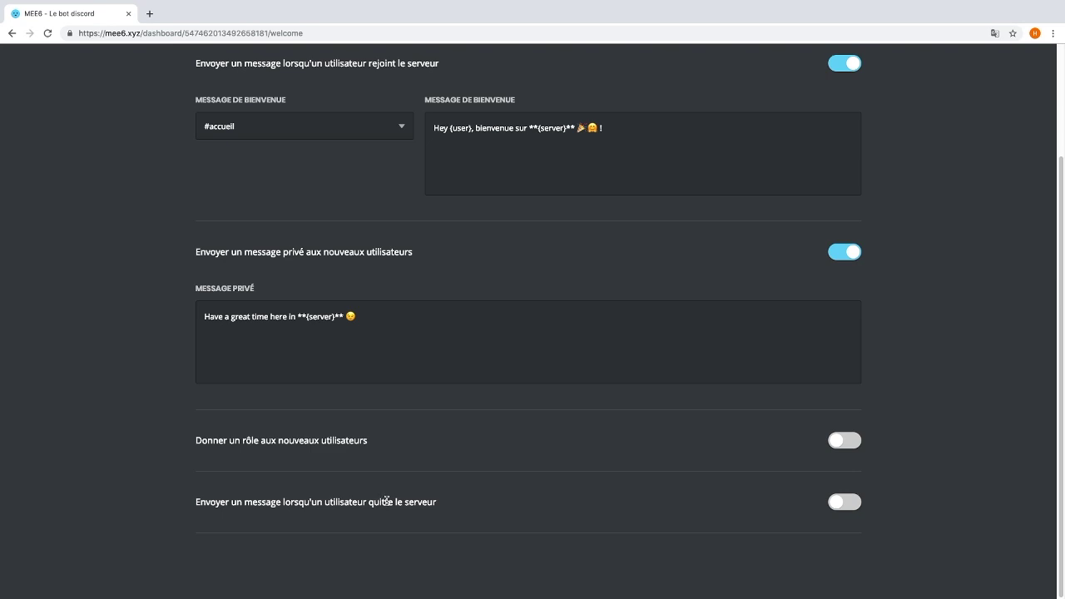
Enable the message sent when a user leaves the server, direct it to #accueil, and save the changes
drag(387, 501, 436, 503)
click(428, 542)
click(845, 503)
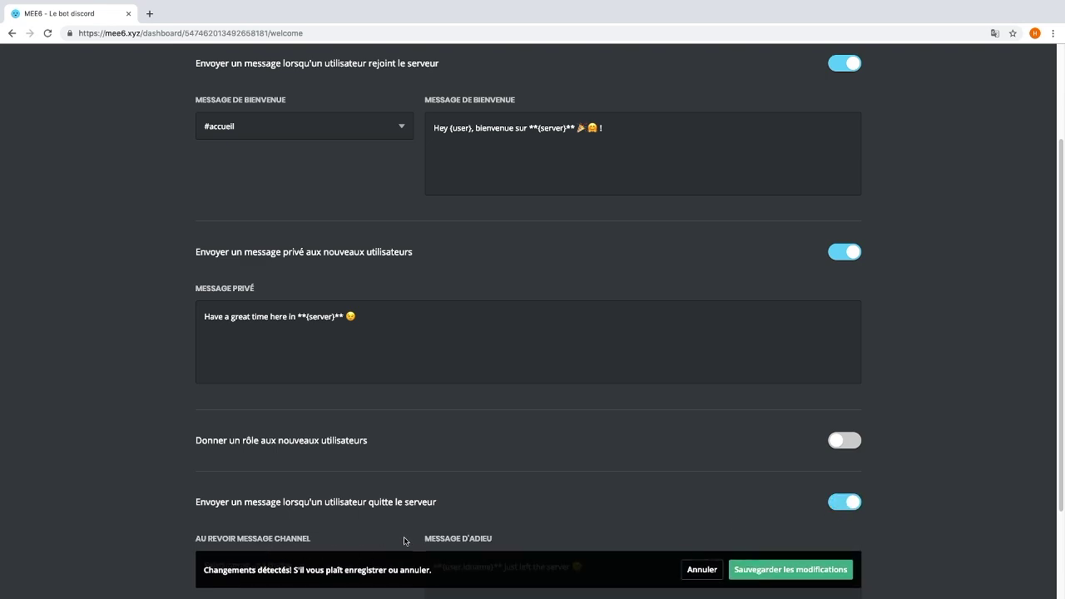
scroll(405, 541, down, 3)
click(293, 440)
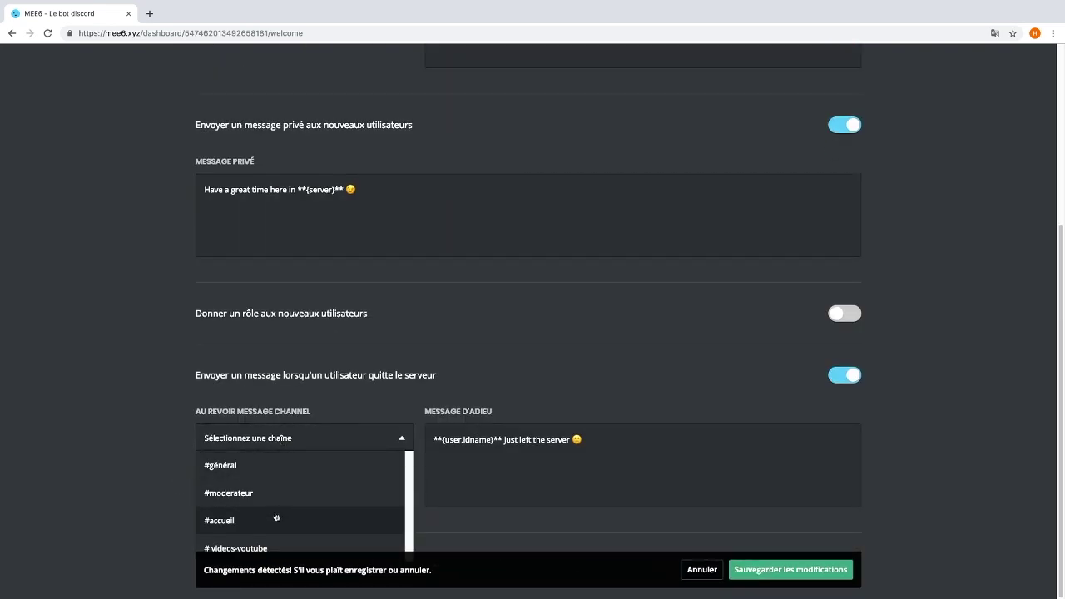
click(276, 516)
drag(586, 439, 449, 436)
click(422, 488)
click(811, 569)
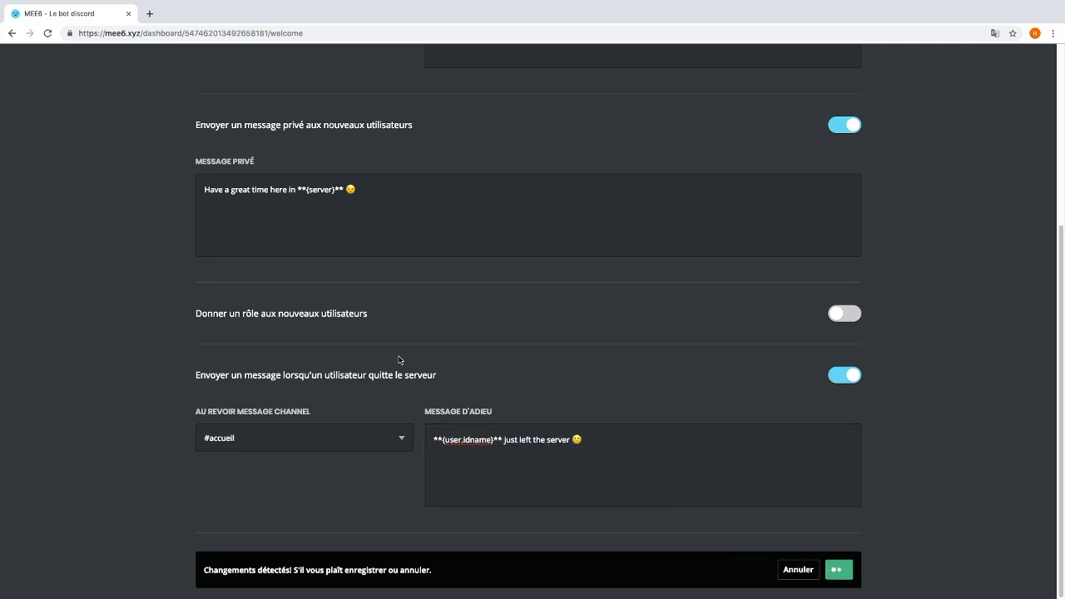
In MEE6's Niveaux plugin, set the level-up announcement to a custom channel and choose #général
scroll(399, 362, up, 4)
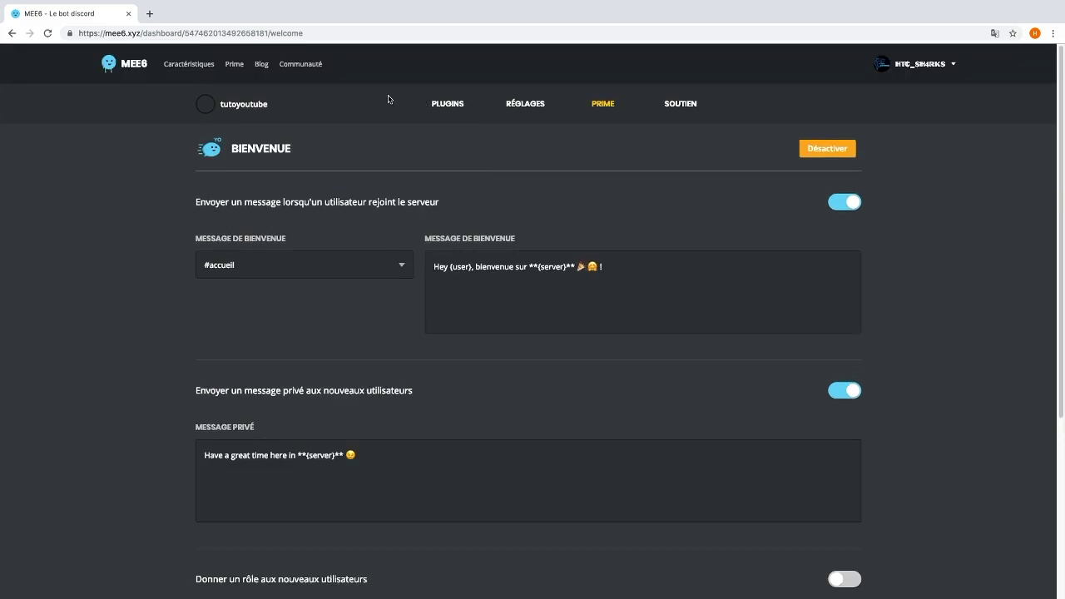
click(428, 103)
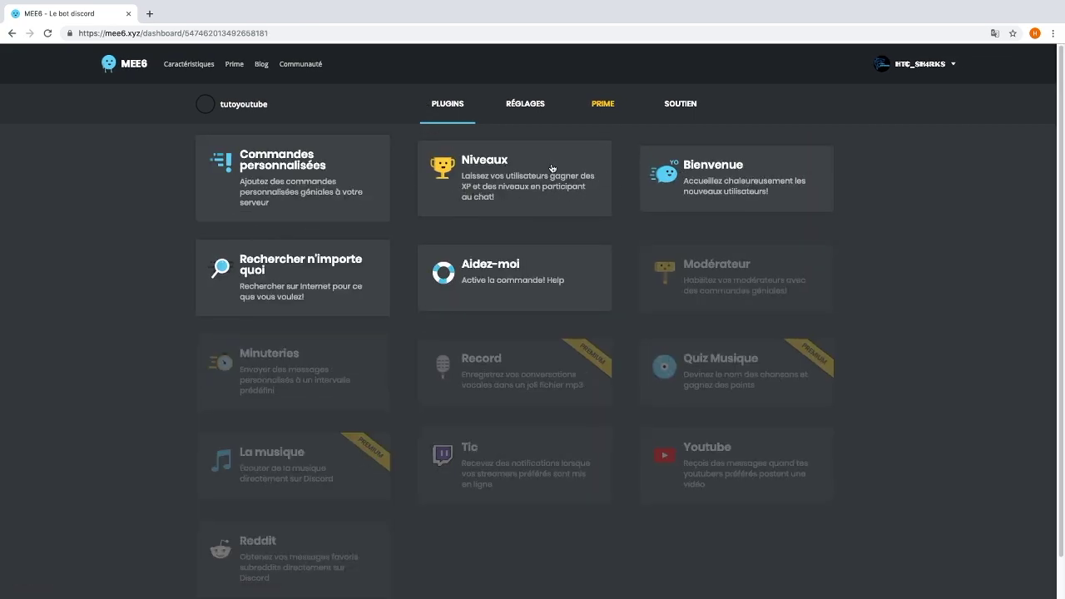
click(520, 182)
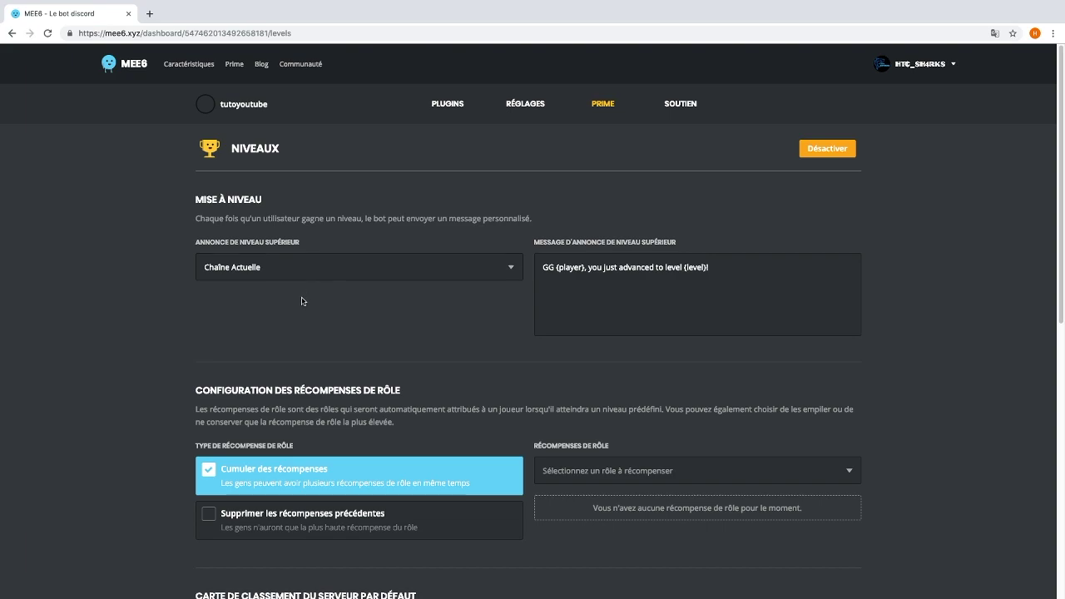
click(384, 266)
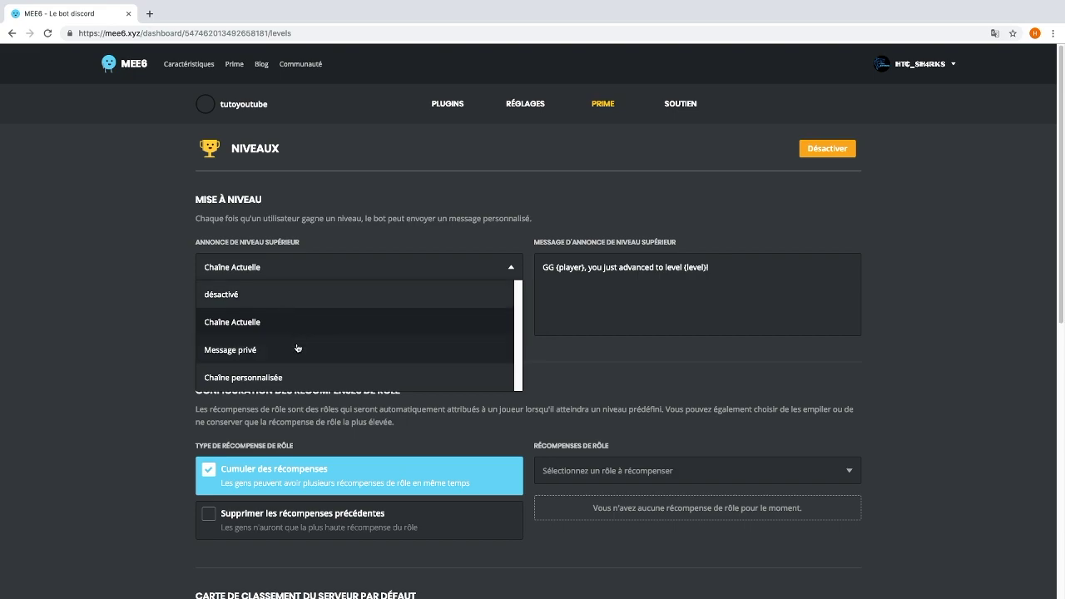
scroll(297, 349, down, 1)
click(299, 372)
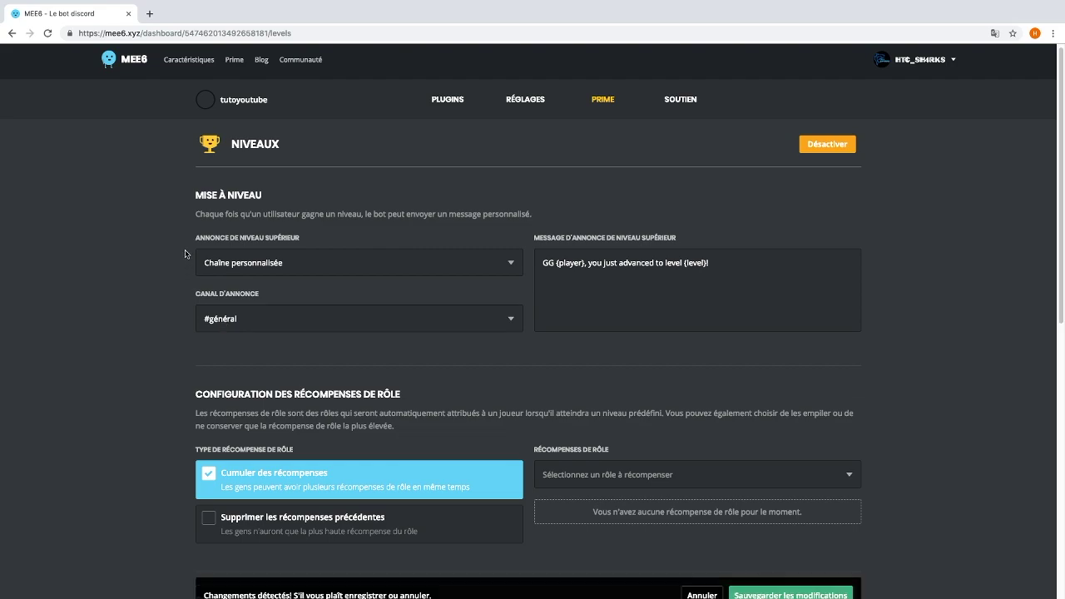
click(266, 319)
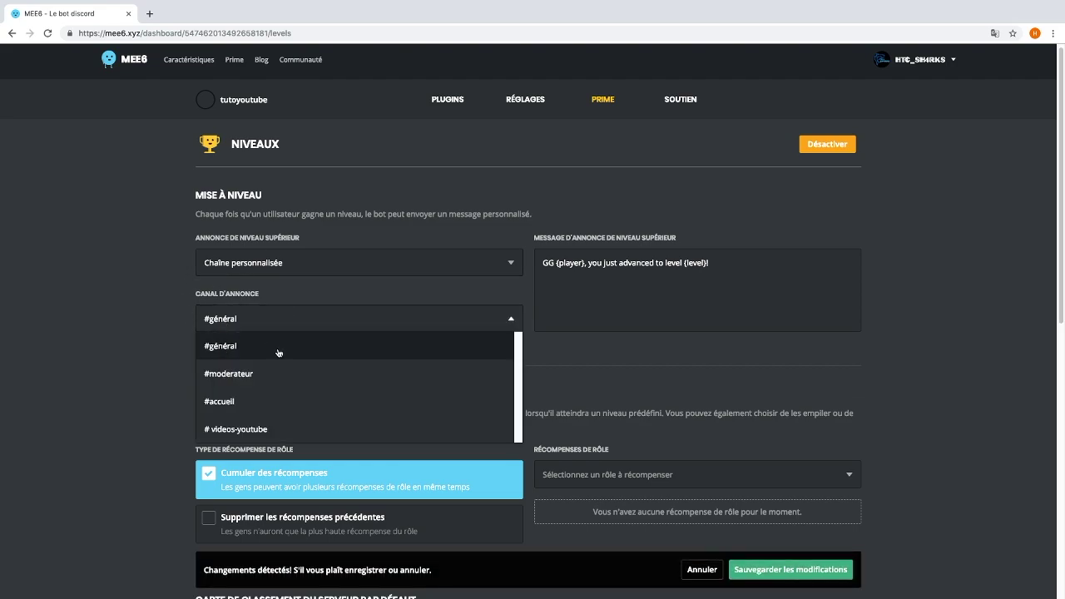
click(273, 345)
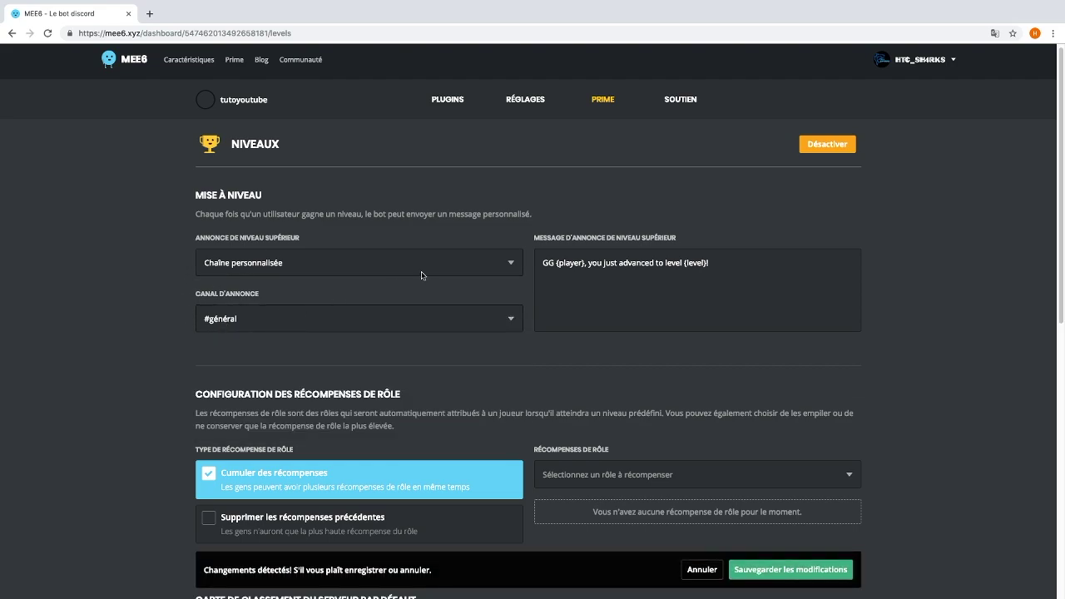
Replace "you just advanced to level" with "tu viens de passer au niveau" in the level-up message, keeping the {player} and {level} variables
drag(556, 263, 579, 263)
click(658, 265)
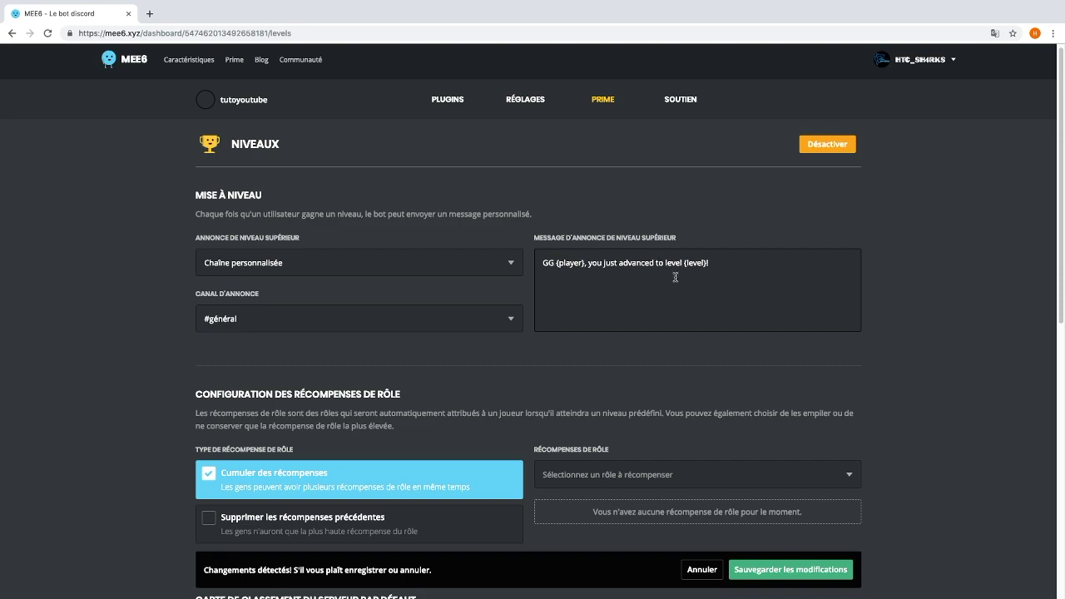
key(super+shift+Left)
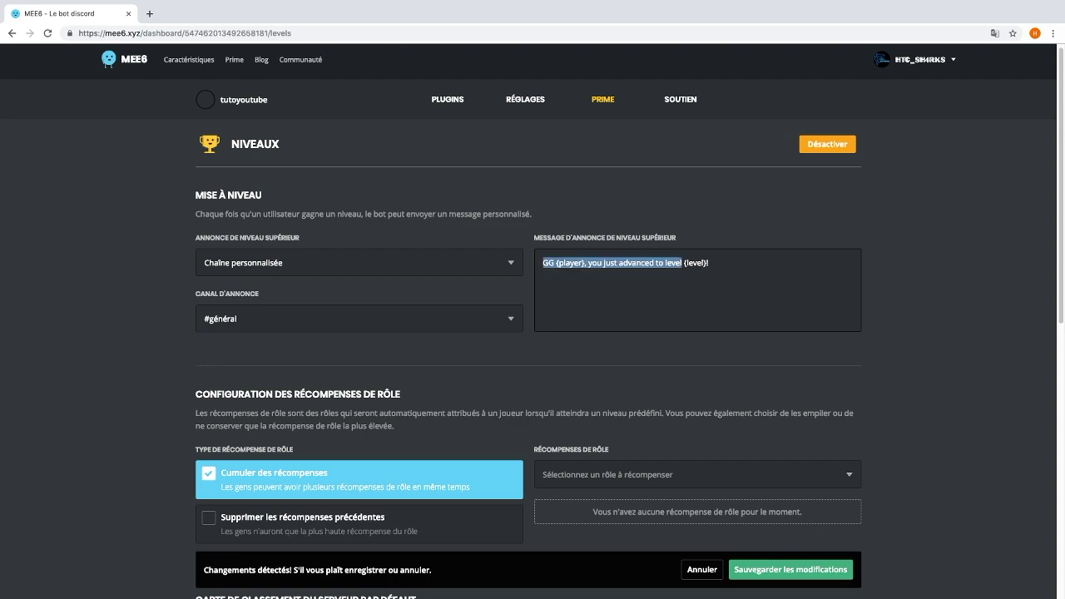
click(682, 267)
key(alt+shift+Left)
key(alt+shift+Left)
key(alt+shift+Left)
key(alt+shift+Left)
key(alt+shift+Left)
key(BackSpace)
text(tu vien)
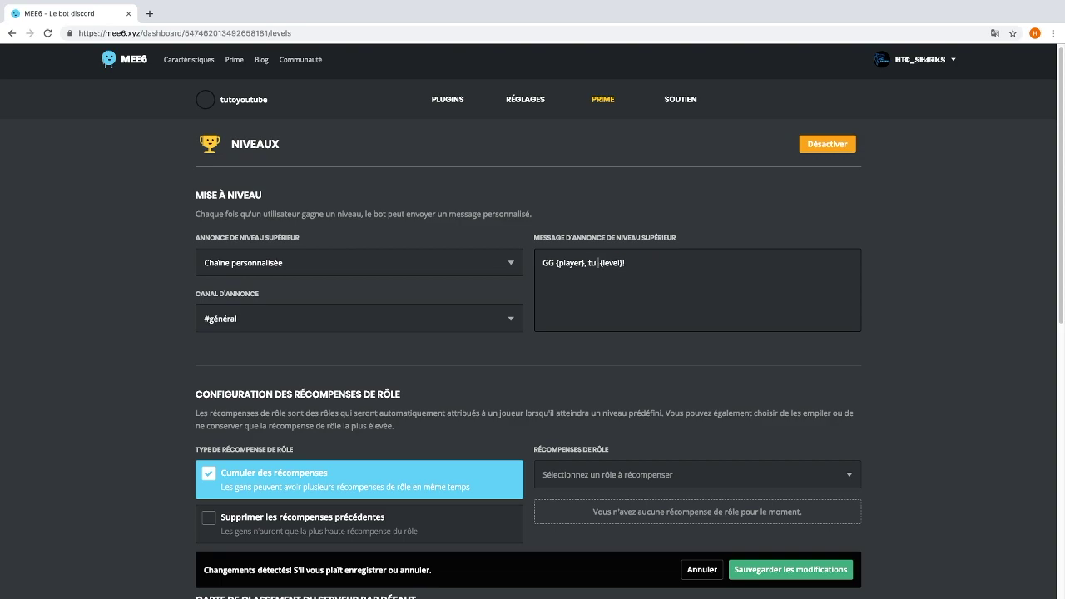
text(s de passer au niveau)
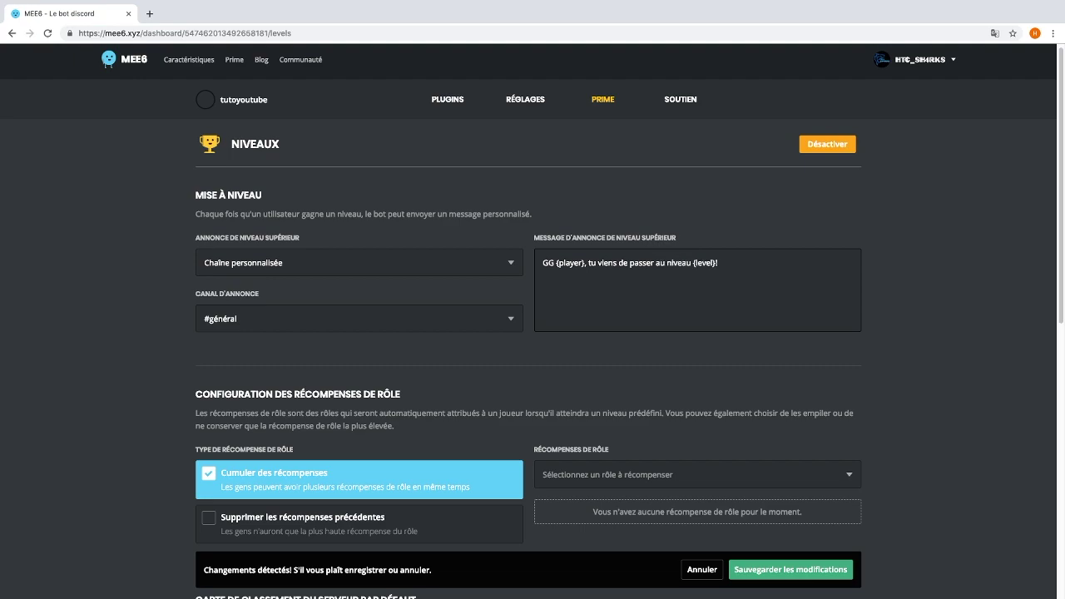
drag(716, 265, 692, 265)
click(659, 265)
scroll(267, 297, down, 3)
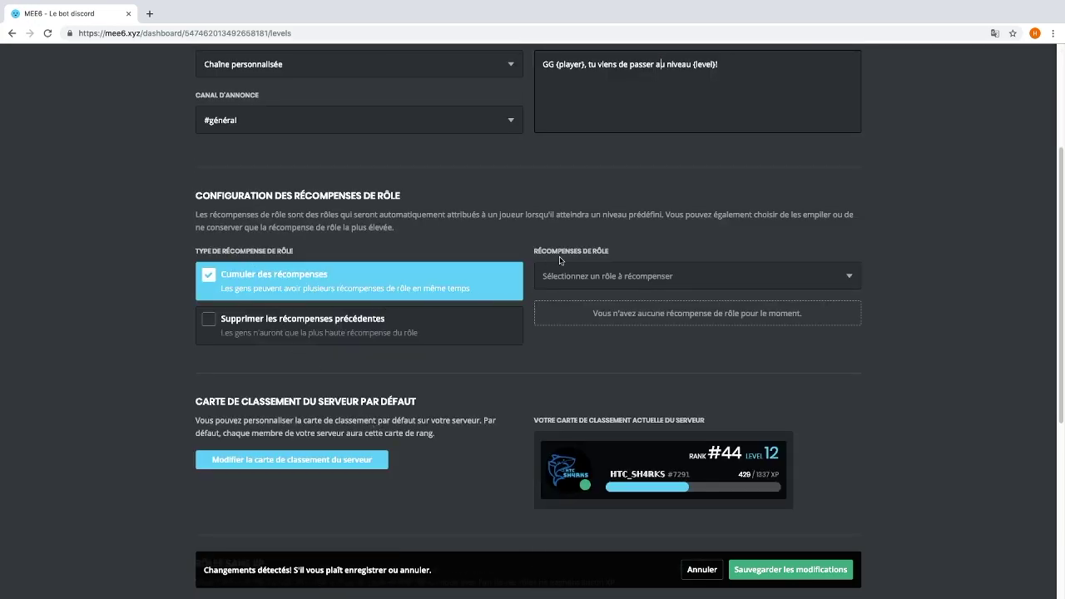
click(599, 276)
scroll(641, 324, down, 1)
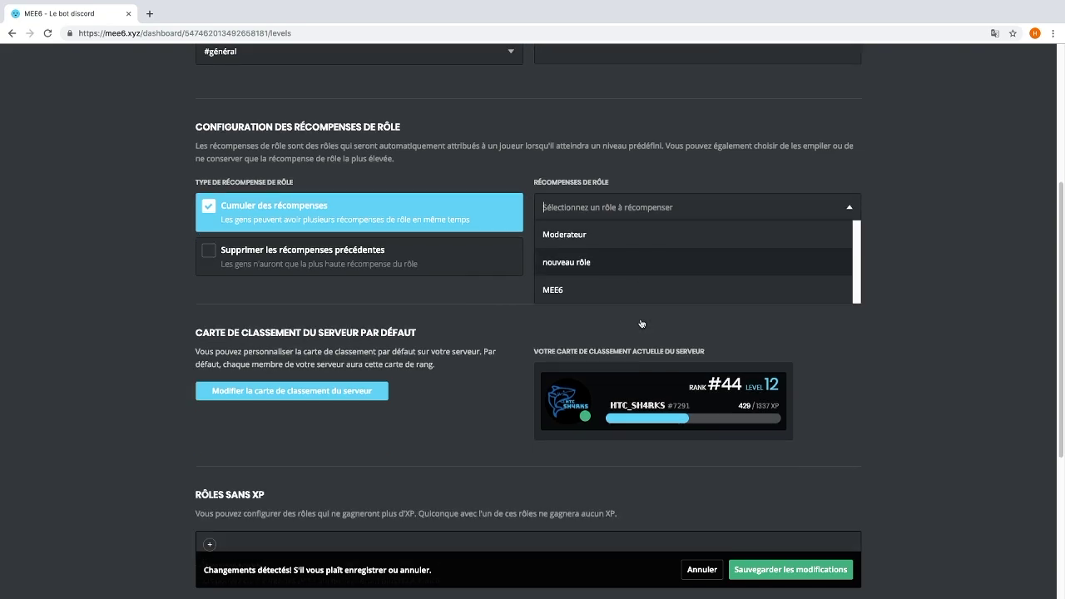
click(496, 265)
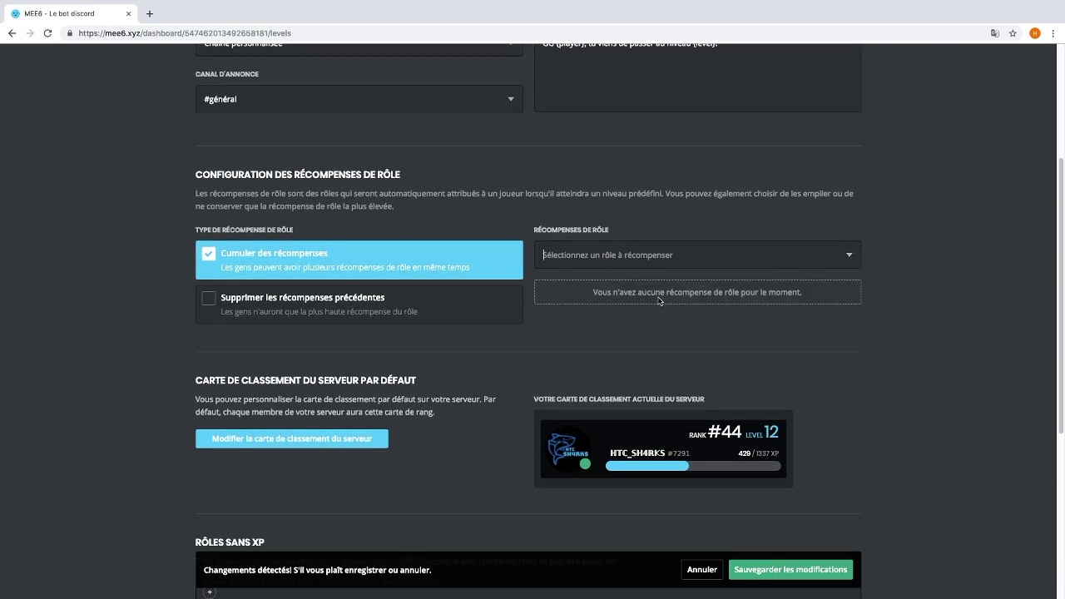
Try several colours on the server's default rank card, settle on bright blue, and save the card
scroll(390, 362, down, 2)
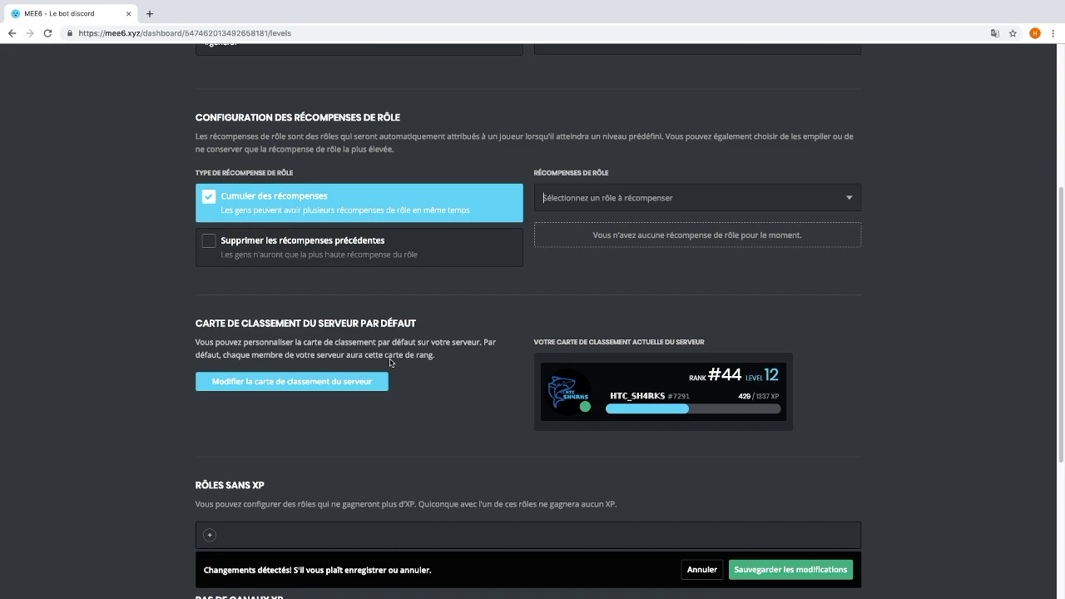
scroll(390, 360, down, 1)
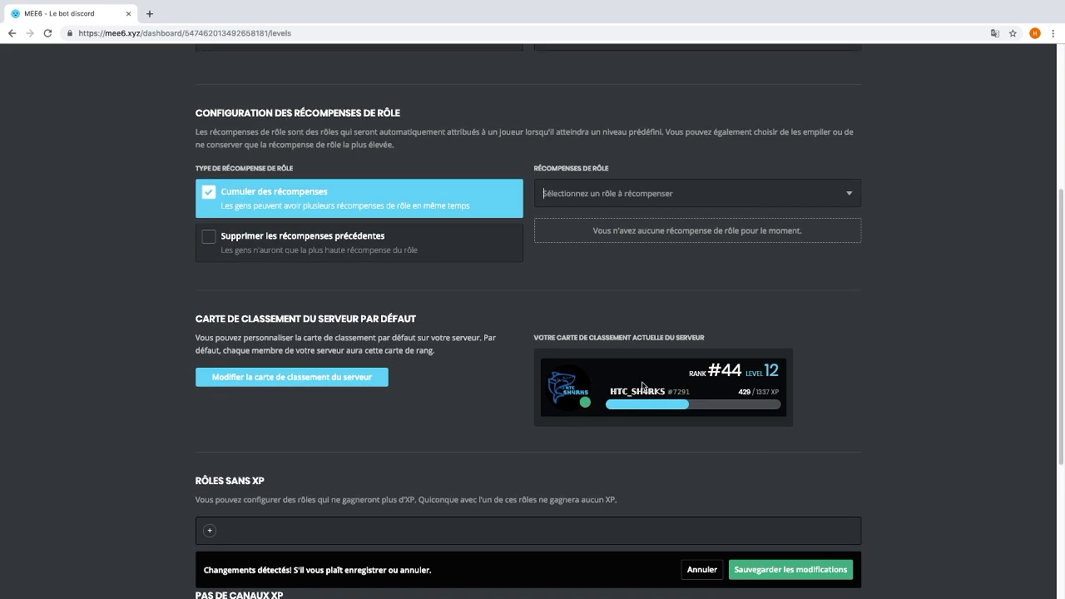
click(372, 380)
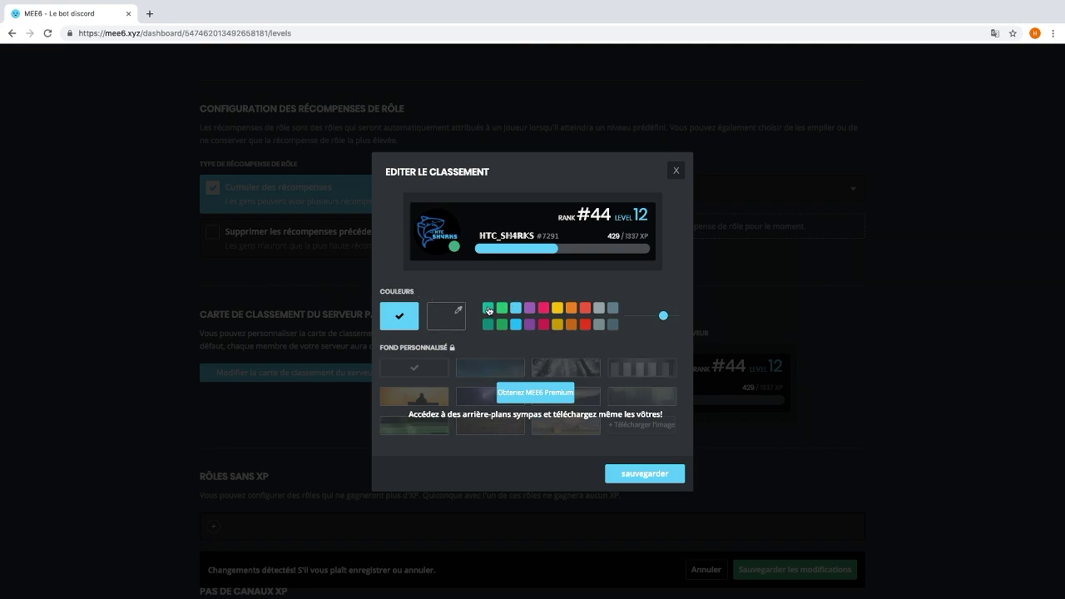
click(487, 309)
click(501, 309)
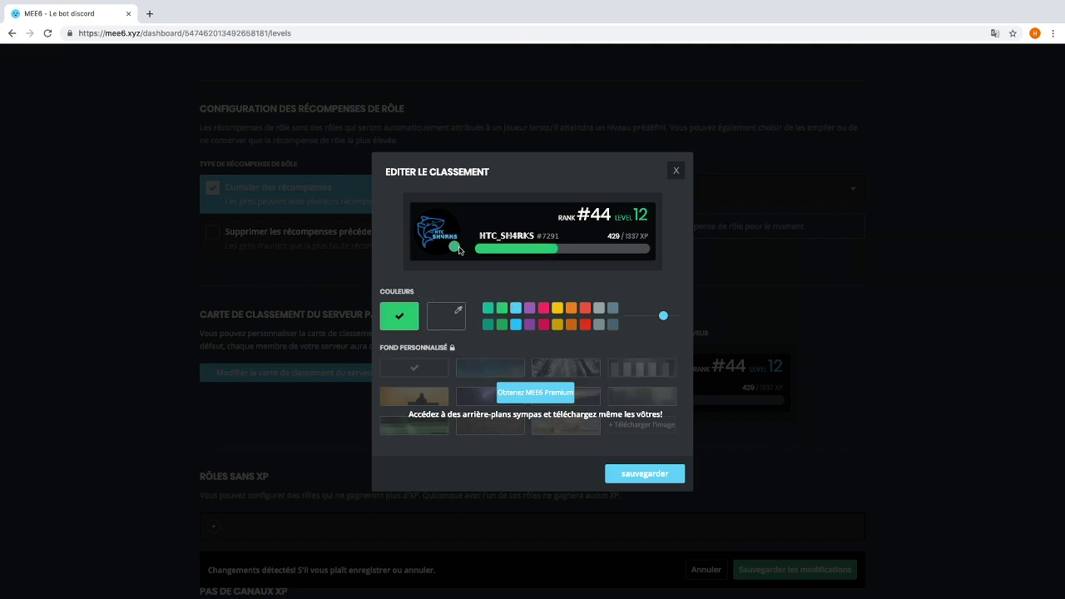
click(557, 309)
click(570, 308)
click(504, 311)
click(515, 322)
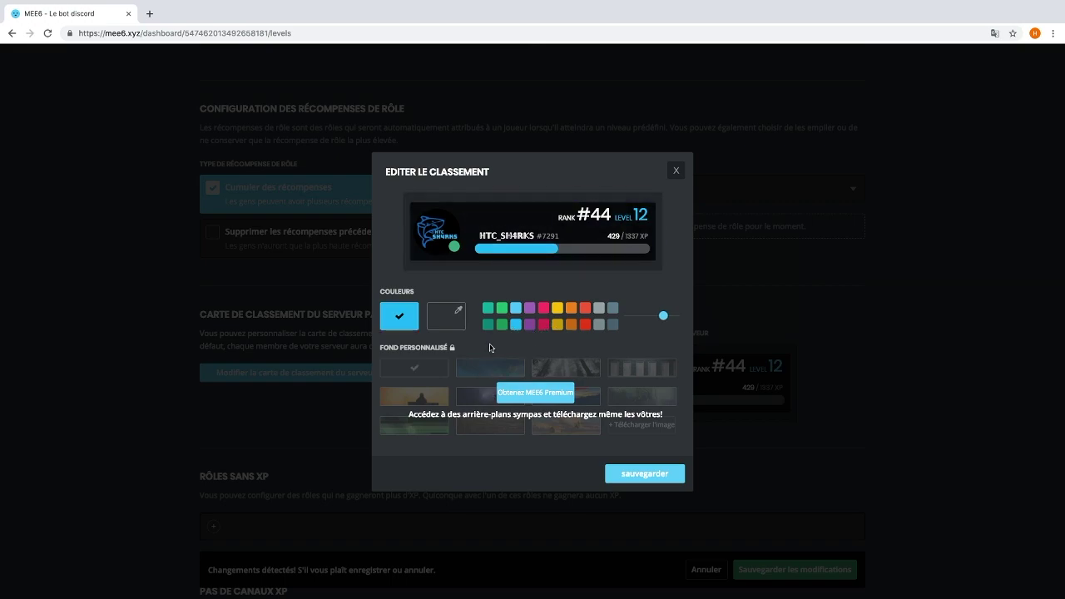
click(628, 473)
scroll(574, 405, down, 3)
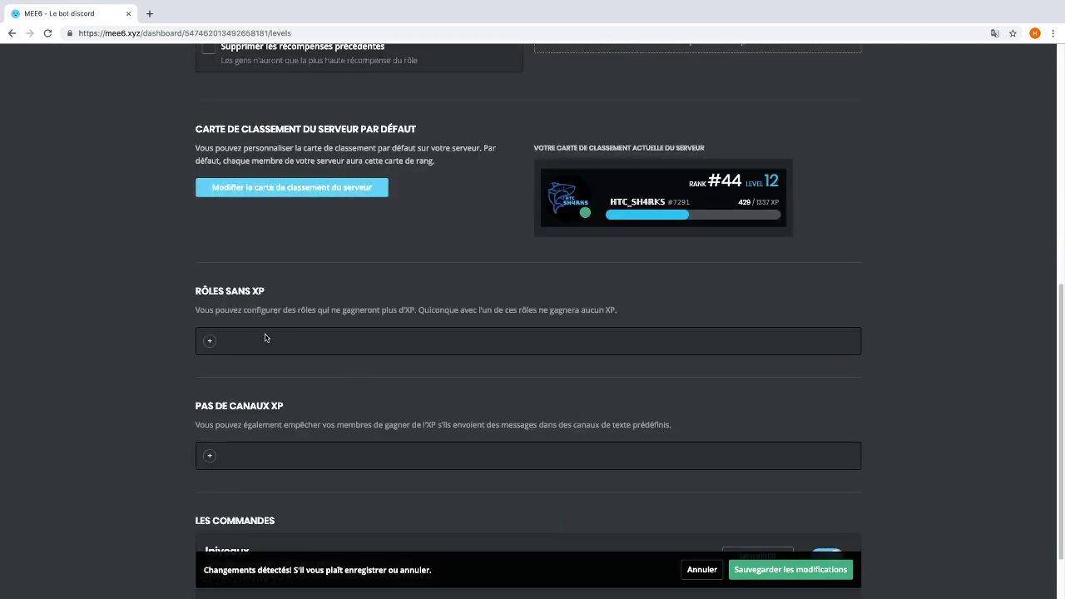
click(210, 342)
click(164, 330)
scroll(258, 321, down, 2)
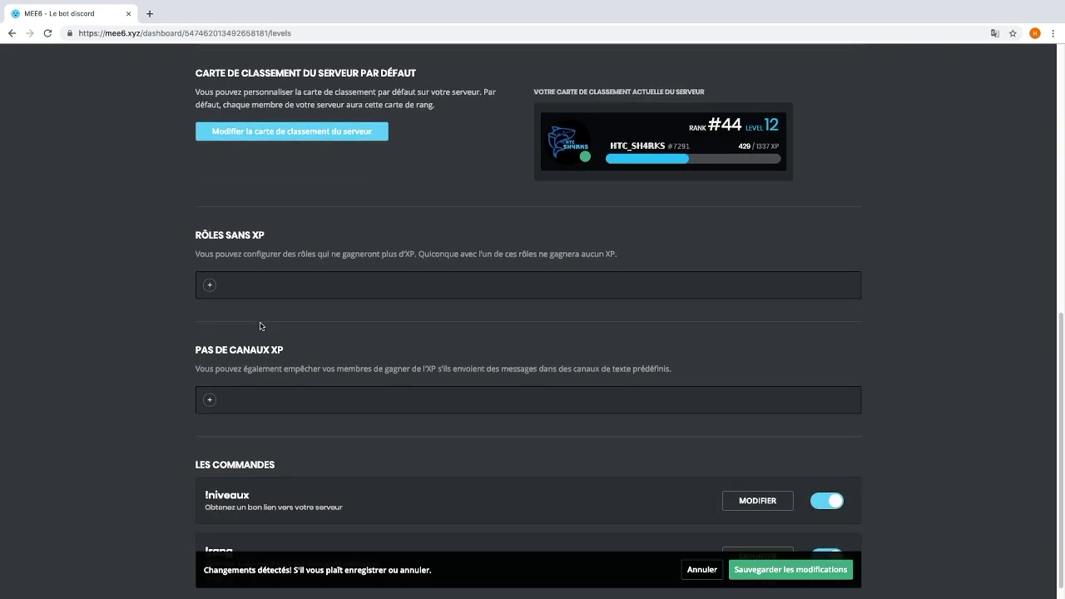
scroll(265, 330, down, 1)
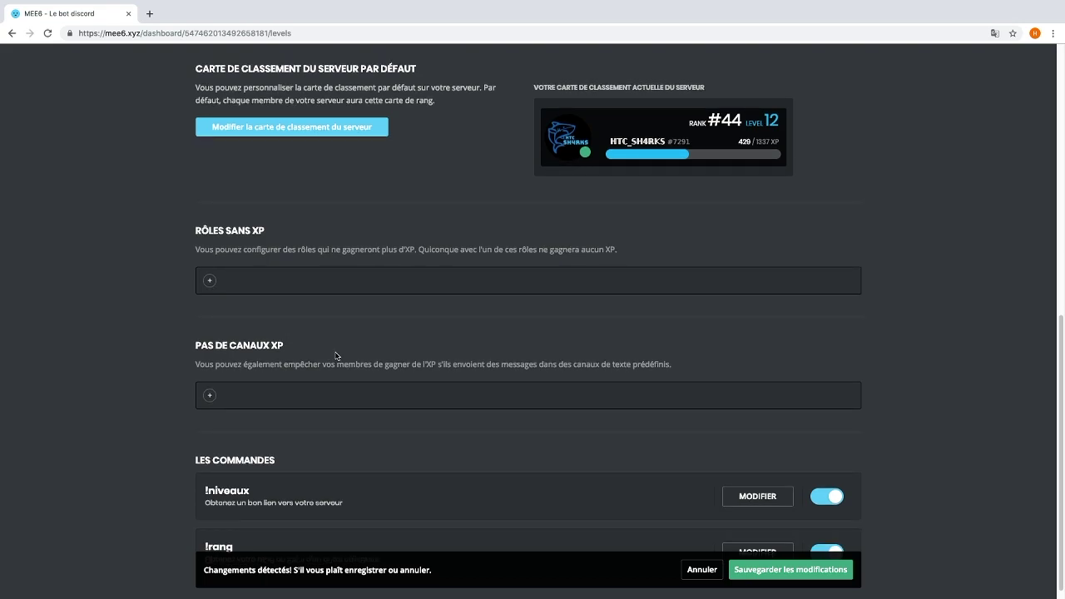
Save the pending changes to the Niveaux plugin
scroll(336, 353, down, 1)
click(753, 572)
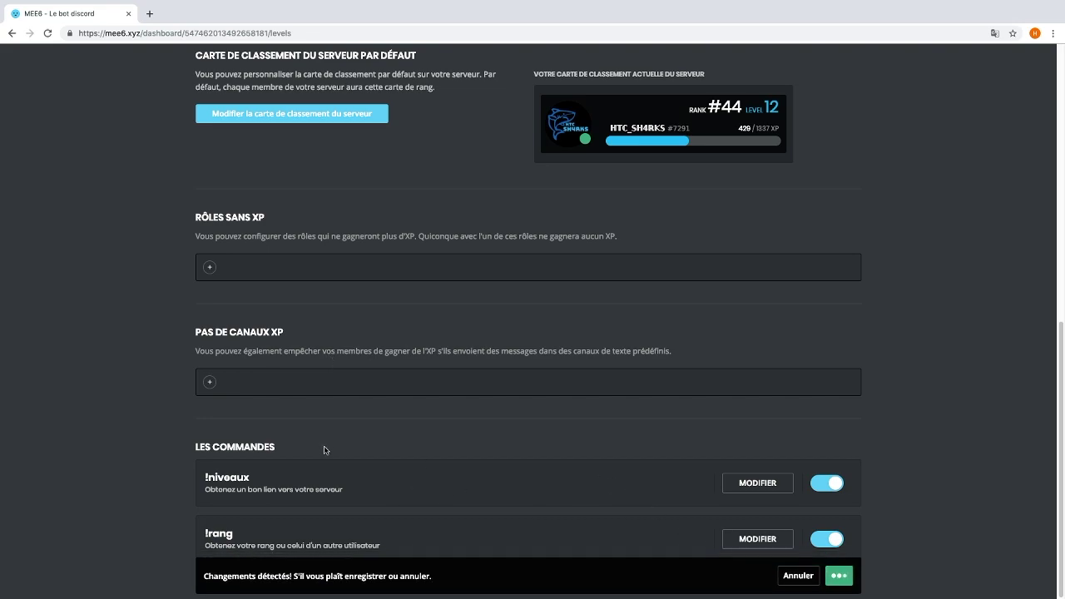
Open the !niveaux command's settings, look over its role, channel and cooldown options, and cancel without changing anything
click(779, 486)
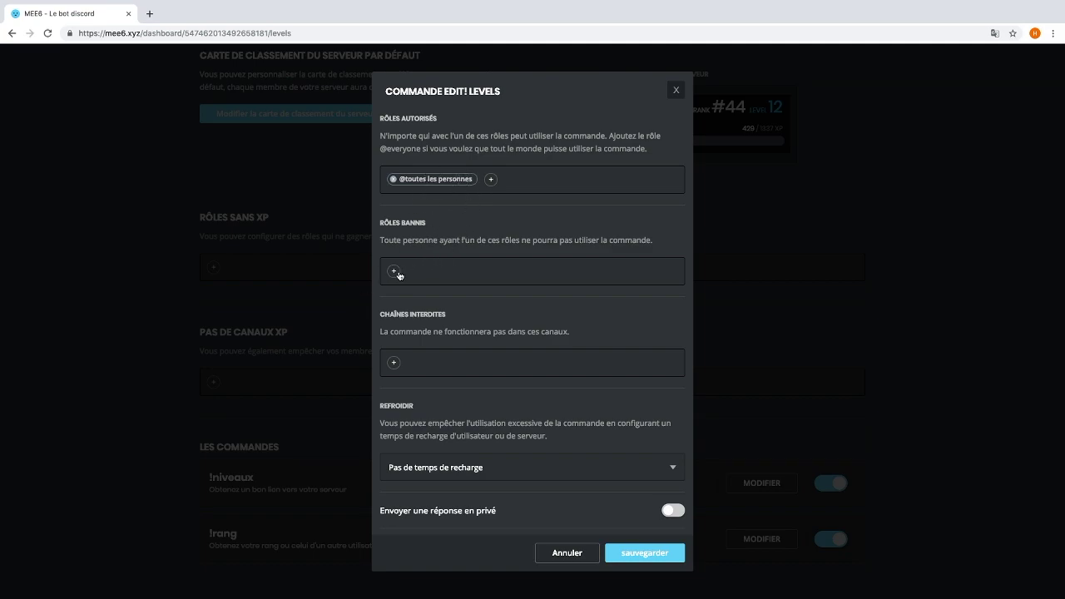
scroll(432, 324, down, 1)
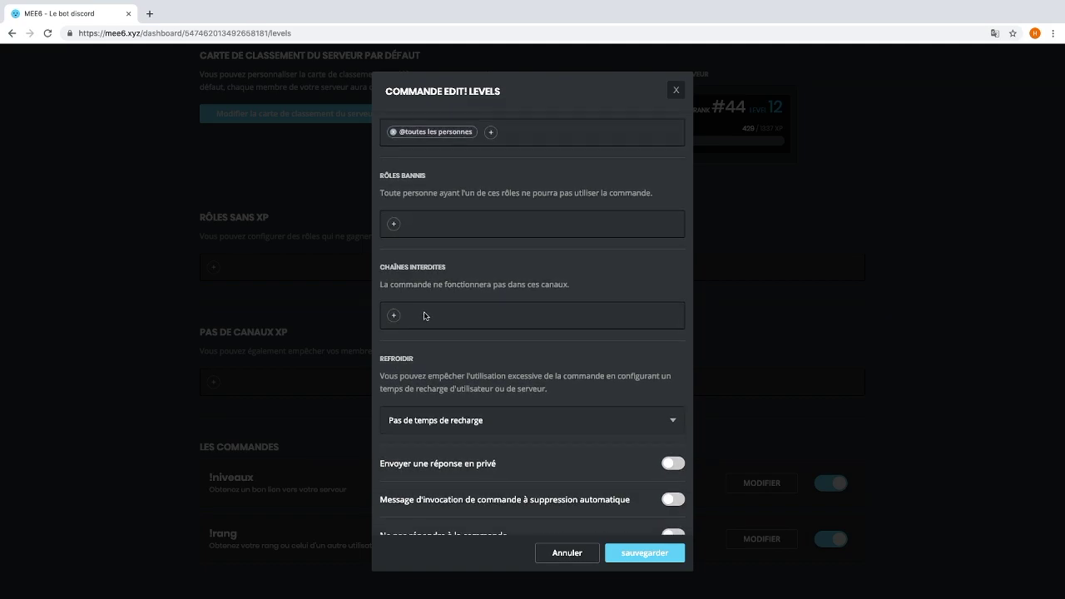
scroll(424, 315, down, 1)
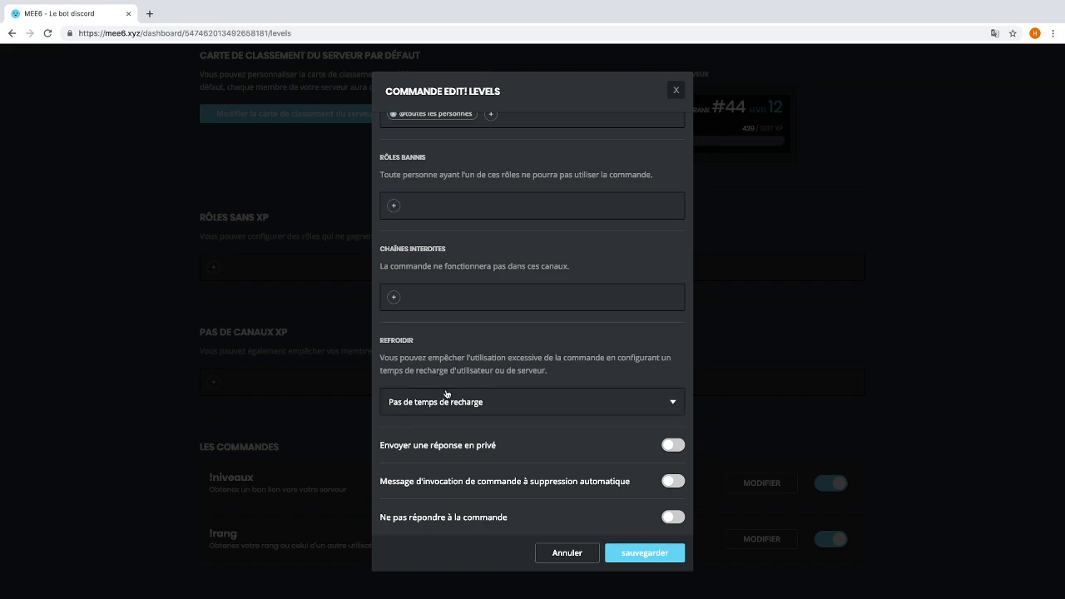
click(578, 557)
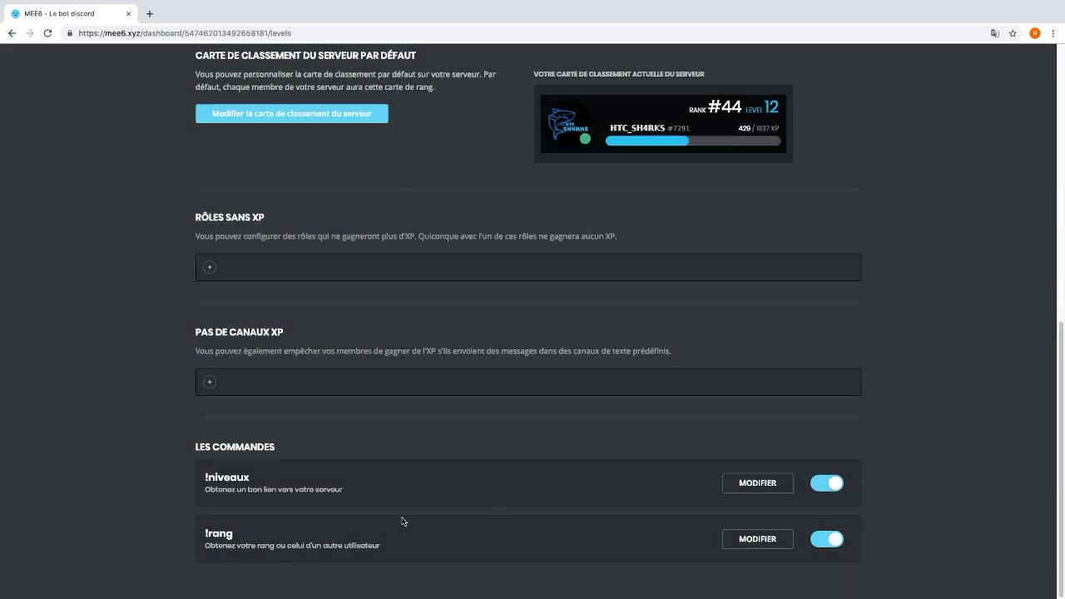
Read the !rang command's description and look over the whole Niveaux settings page
drag(382, 546, 153, 532)
click(124, 524)
scroll(397, 51, up, 7)
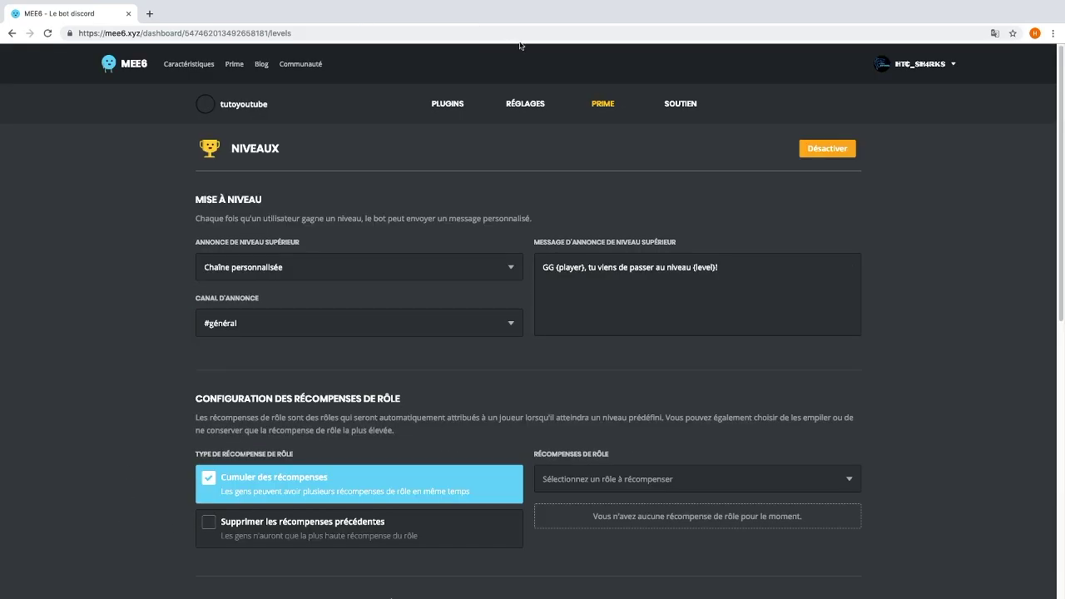
scroll(509, 166, down, 10)
scroll(515, 164, up, 4)
scroll(514, 164, down, 3)
scroll(541, 185, up, 7)
Look at the Commandes personnalisées plugin's page and return to the plugin list
click(453, 108)
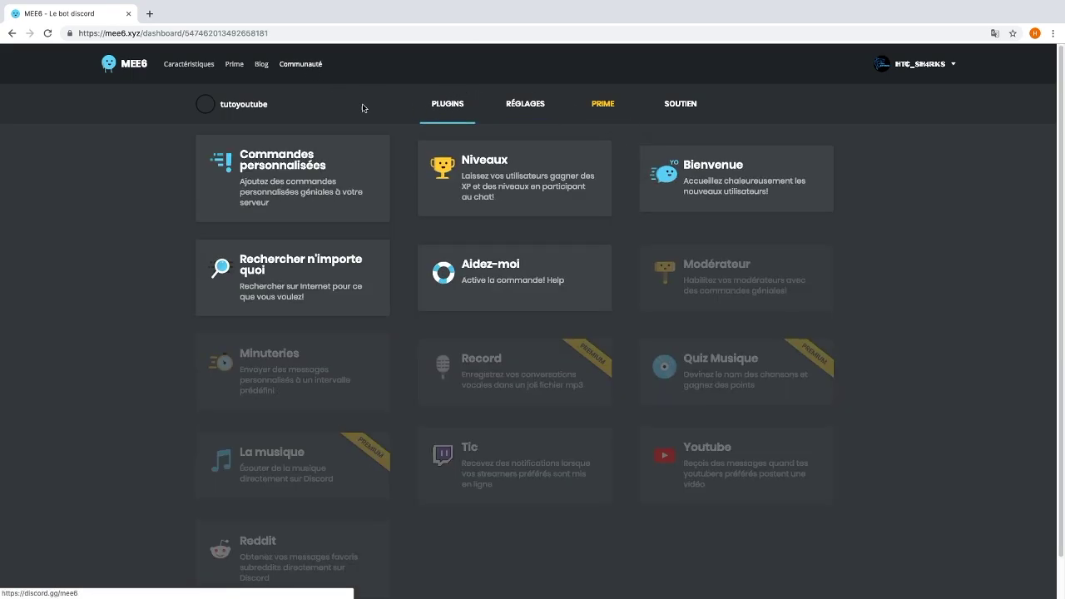
click(344, 190)
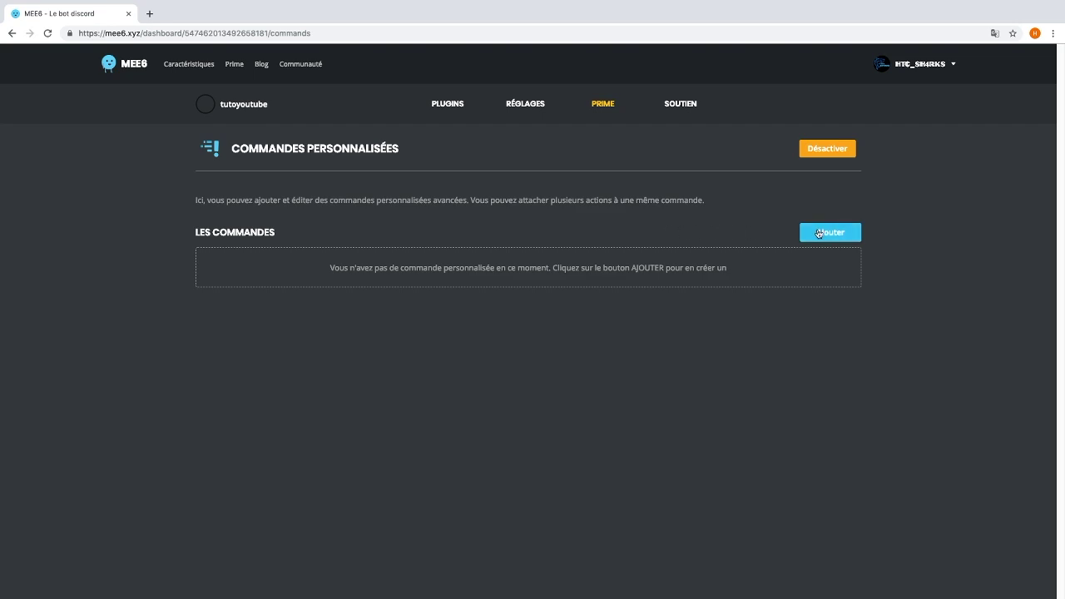
click(441, 101)
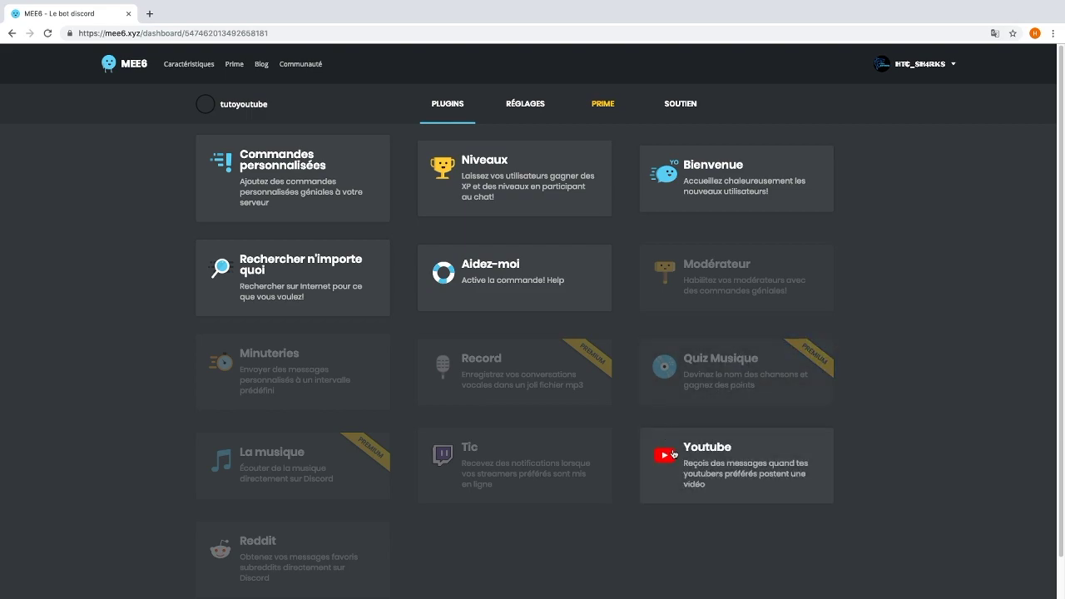
Enable the Youtube plugin and set up a new channel entry for HTC SH4RKS announced in #videos-youtube
click(674, 453)
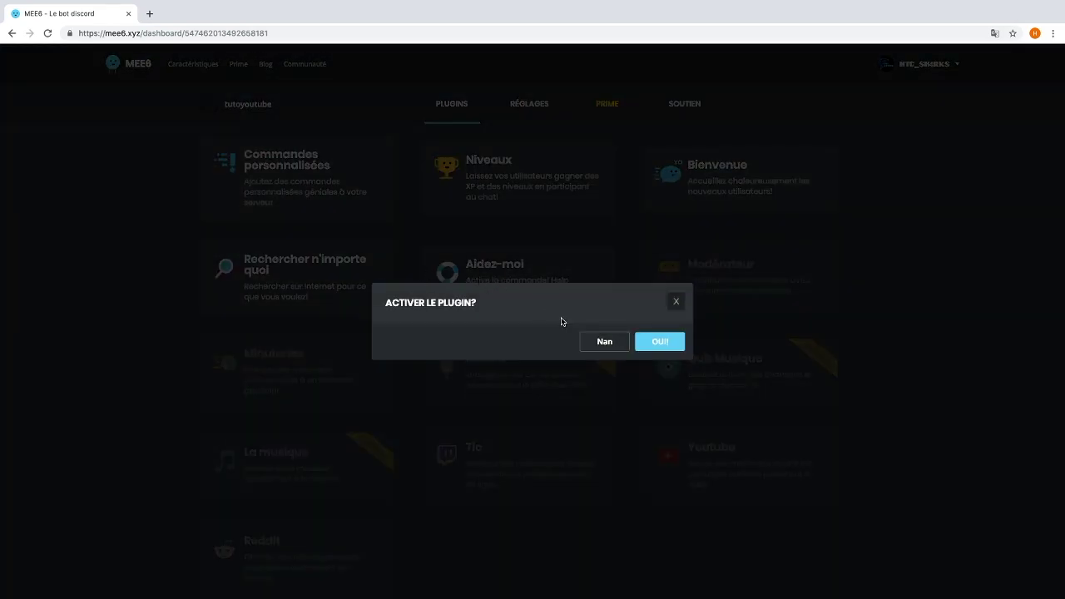
click(660, 342)
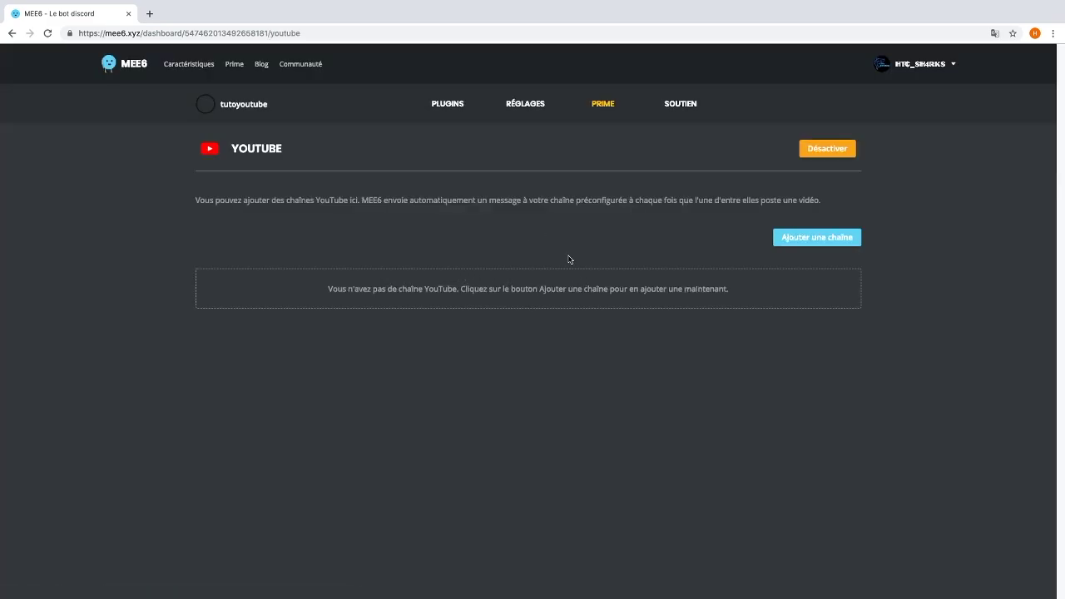
click(791, 239)
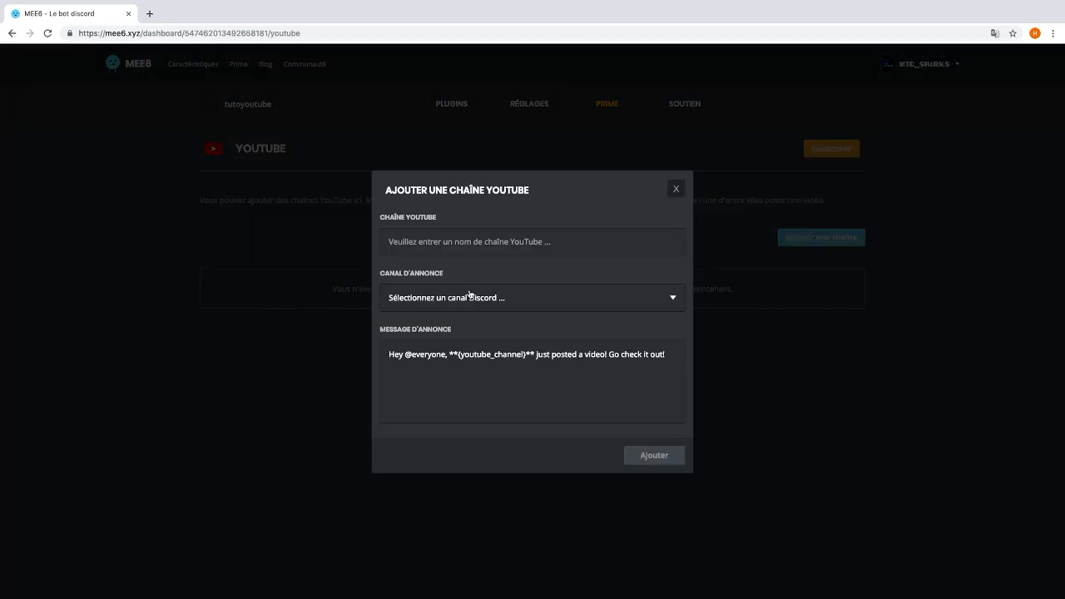
click(421, 240)
text(HTC)
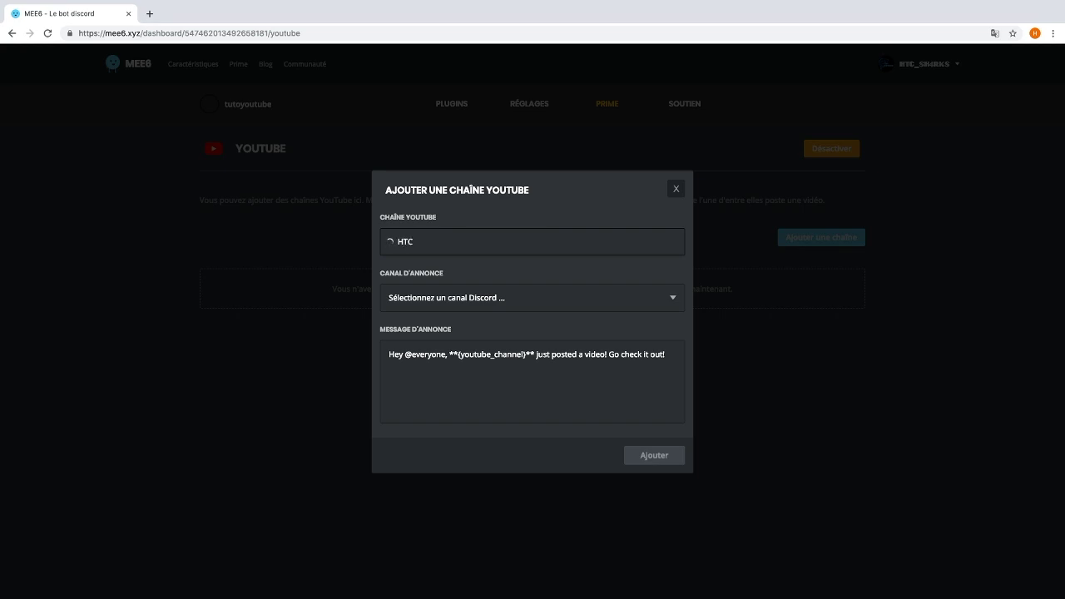
text(_SH4RKS)
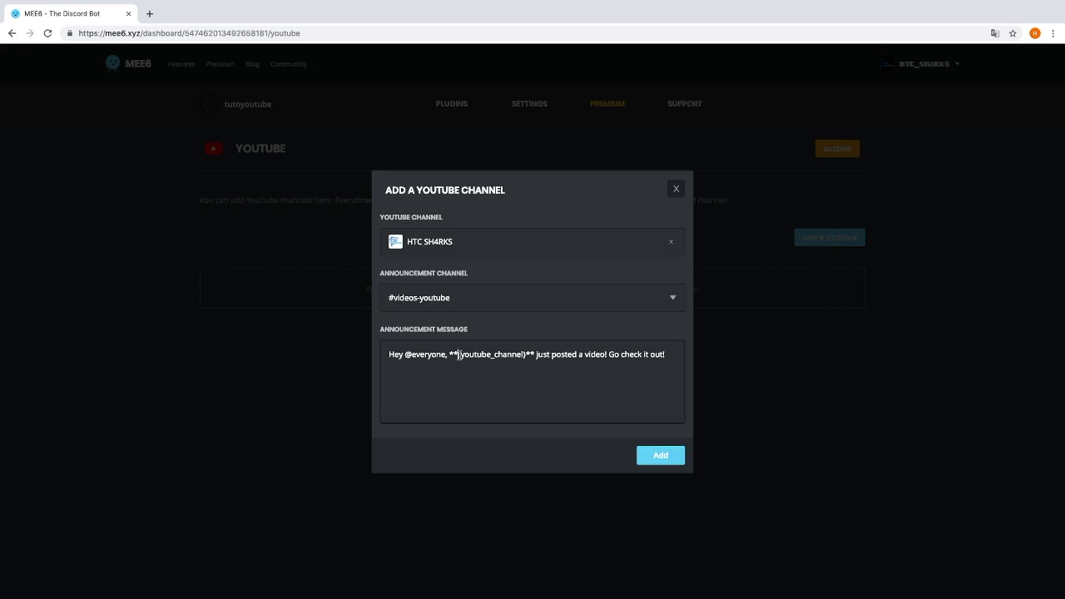
Replace "just posted a video! Go check it out!" in the announcement message with "viens de poster une video!" and add the channel
drag(457, 354, 666, 355)
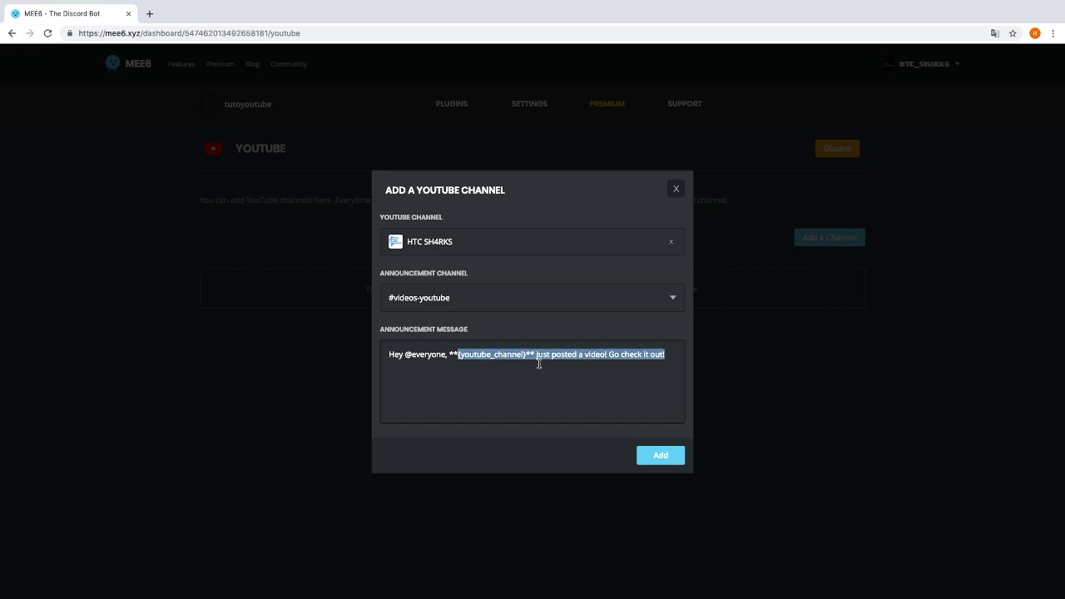
click(513, 356)
drag(534, 355, 654, 358)
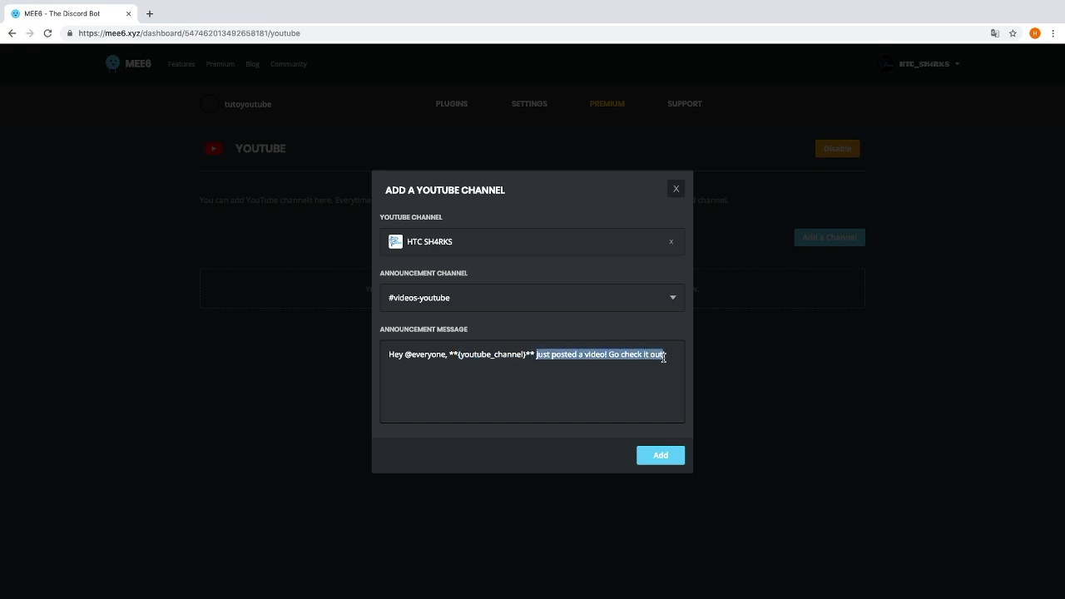
key(BackSpace)
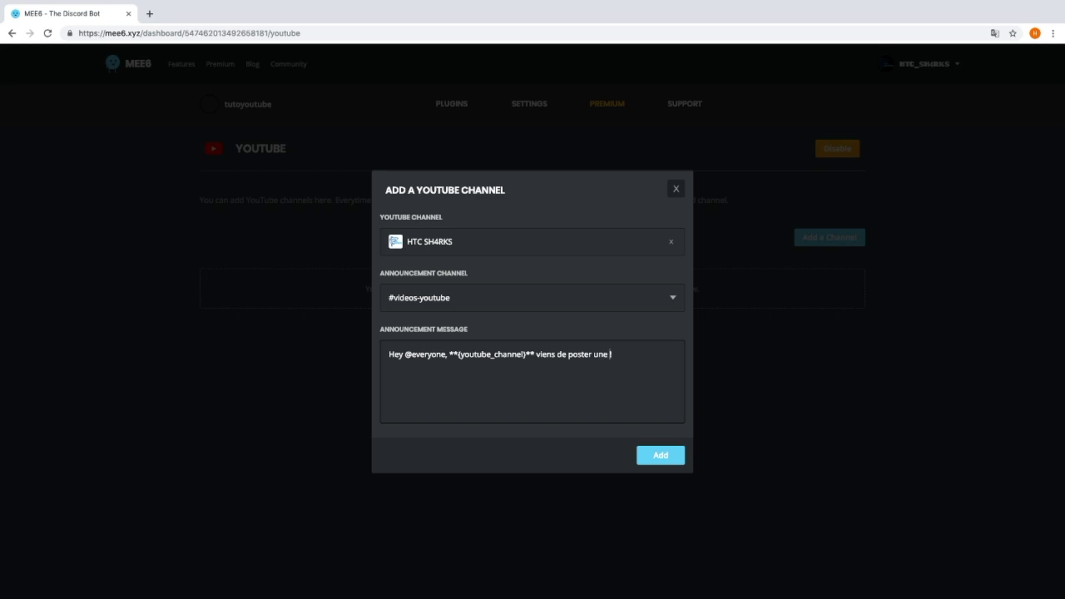
text(deo!)
click(649, 455)
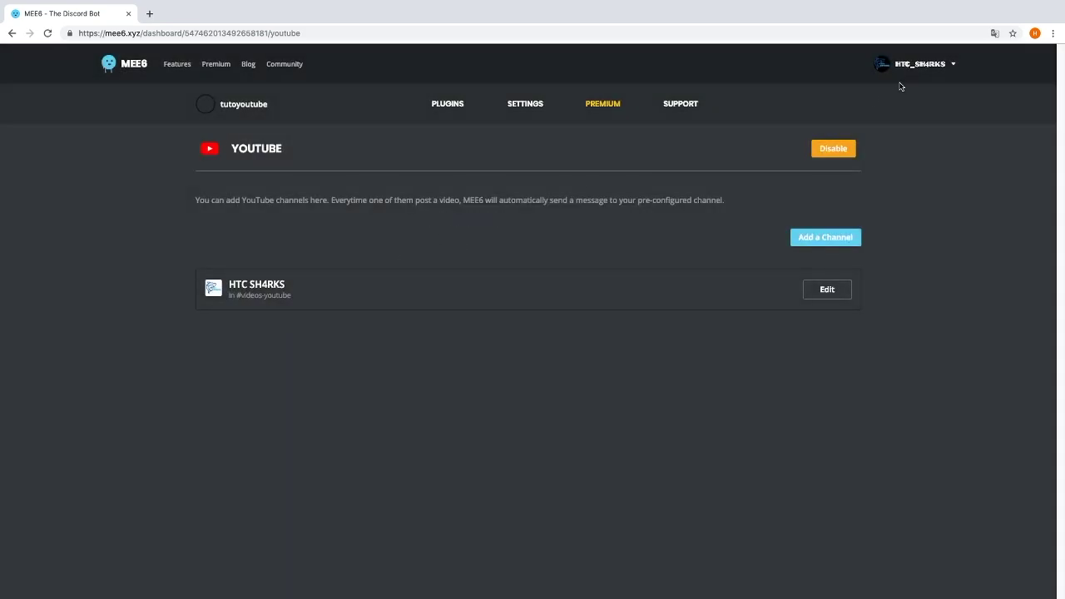
click(994, 34)
click(980, 215)
click(995, 35)
click(913, 159)
Go back to the plugin list and enable the Moderator plugin
click(447, 106)
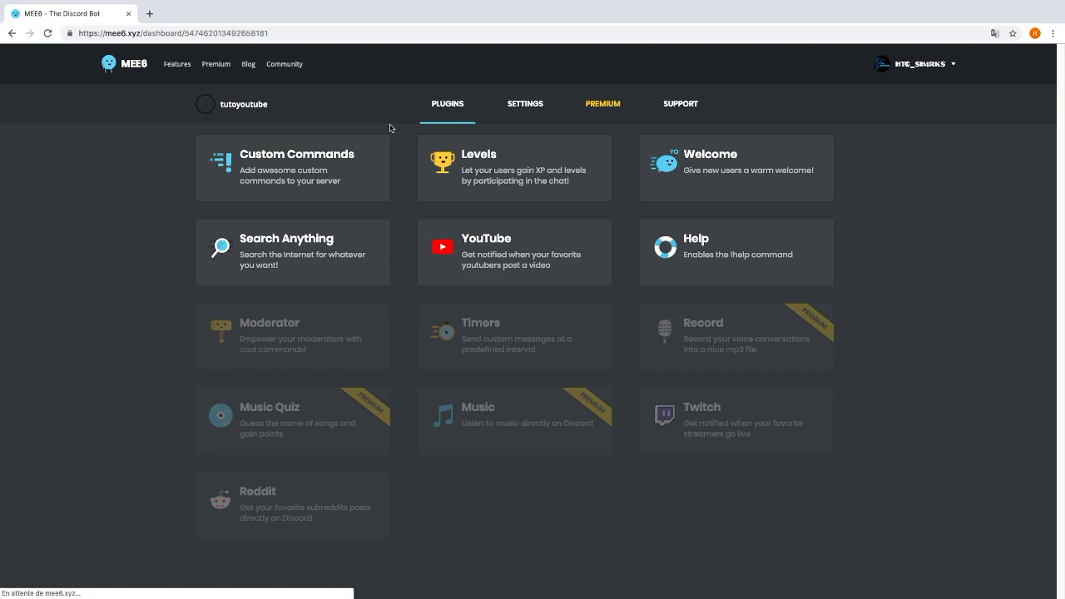
click(301, 358)
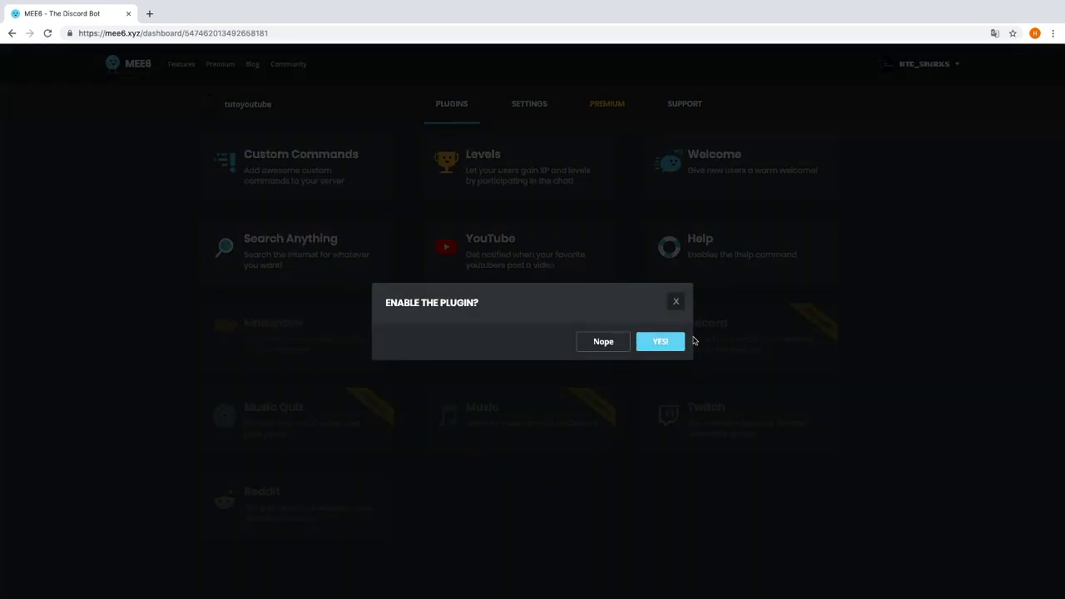
click(672, 341)
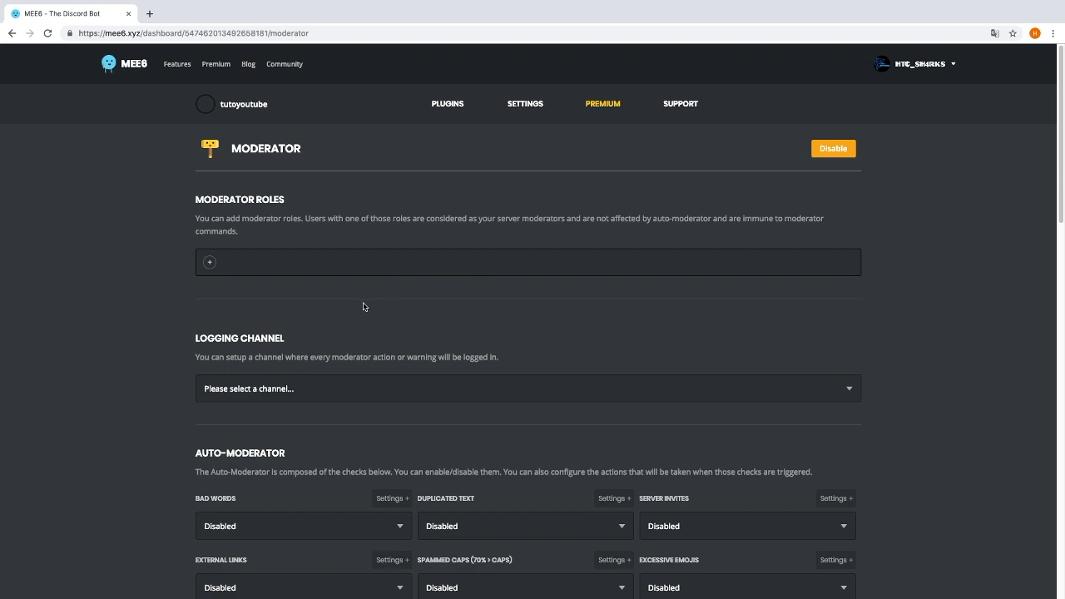
Translate the Moderator page into French and examine its auto-moderation settings and its list of moderation commands
scroll(366, 304, down, 2)
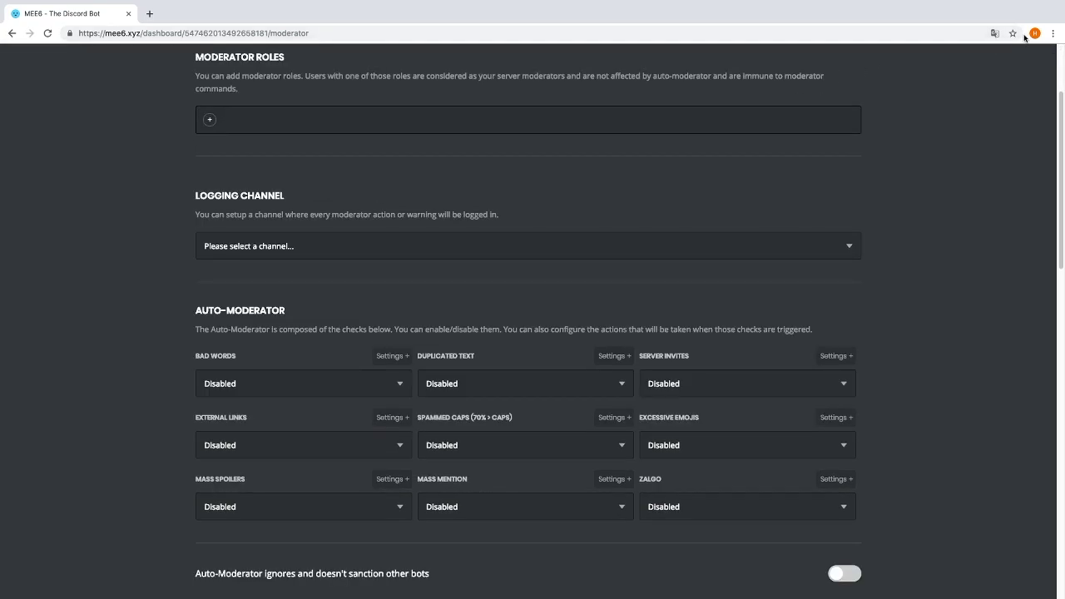
click(995, 33)
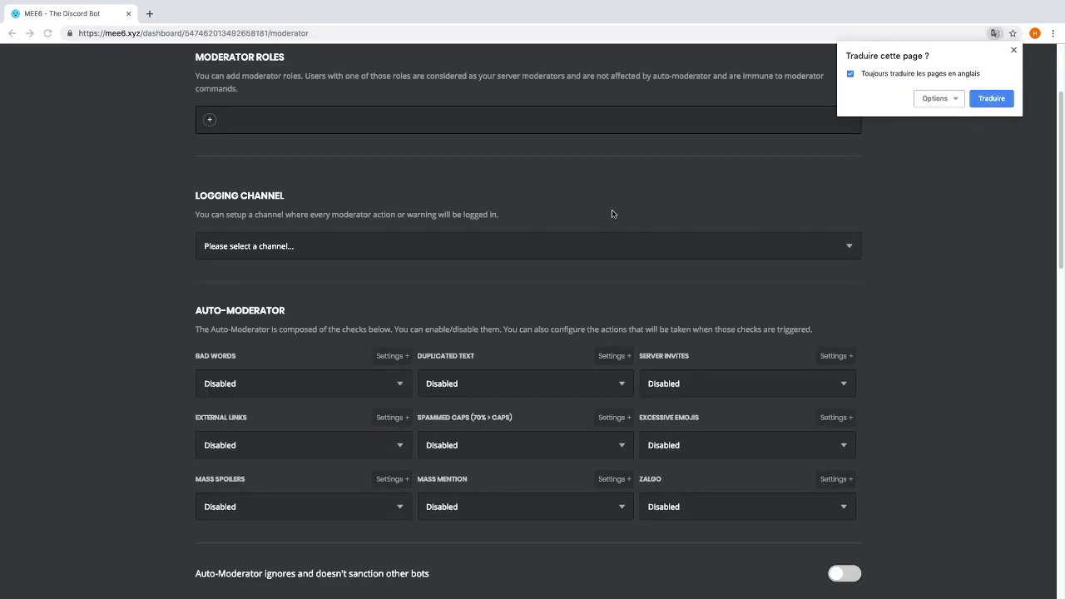
click(997, 98)
scroll(646, 250, down, 7)
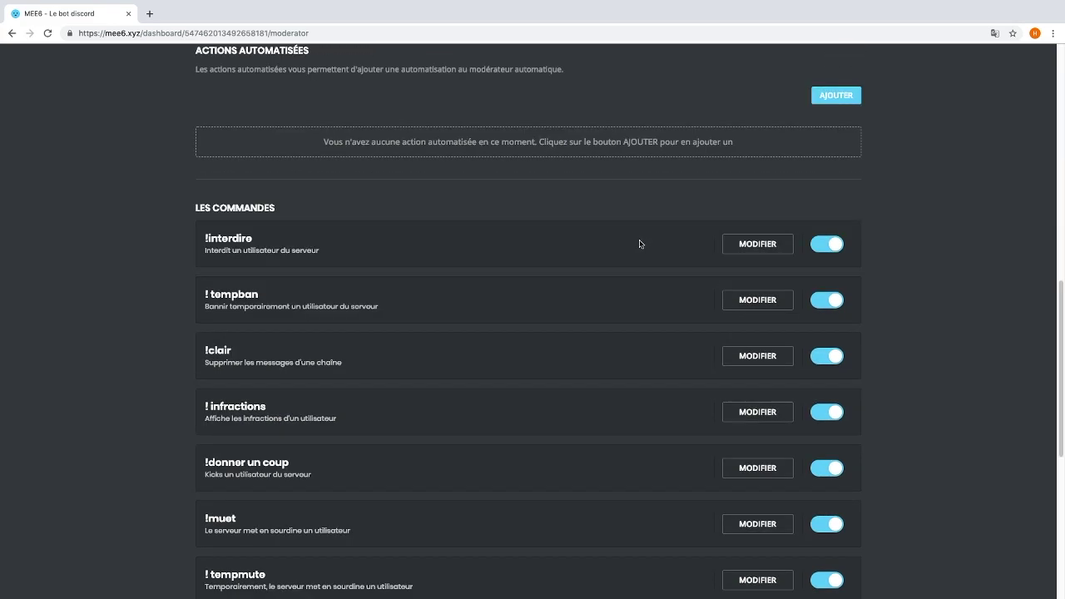
scroll(508, 244, down, 2)
drag(204, 106, 319, 118)
click(253, 130)
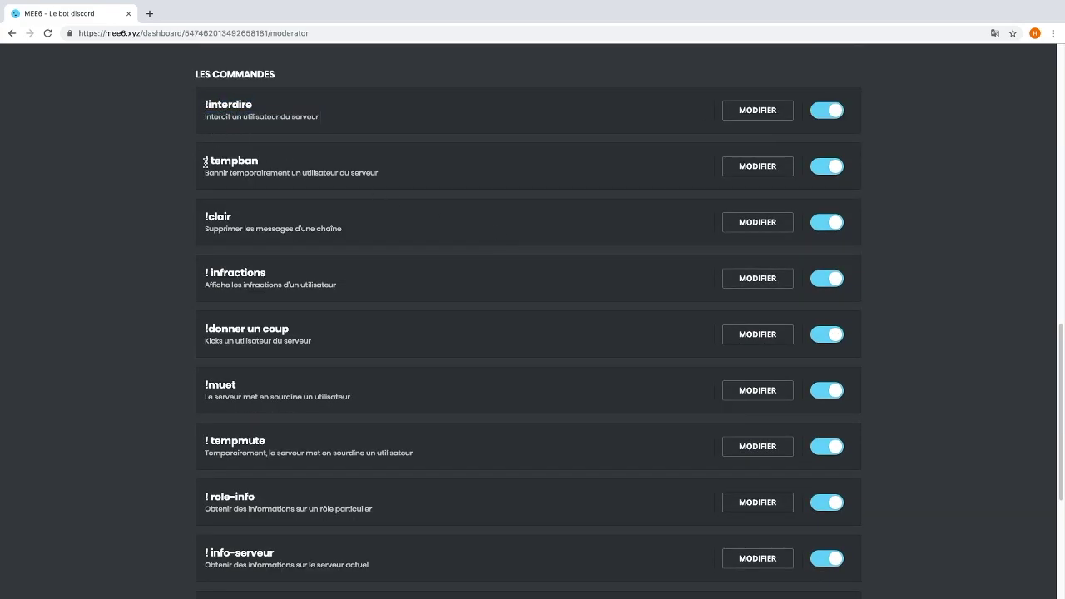
drag(205, 163, 261, 163)
click(163, 175)
scroll(334, 195, down, 1)
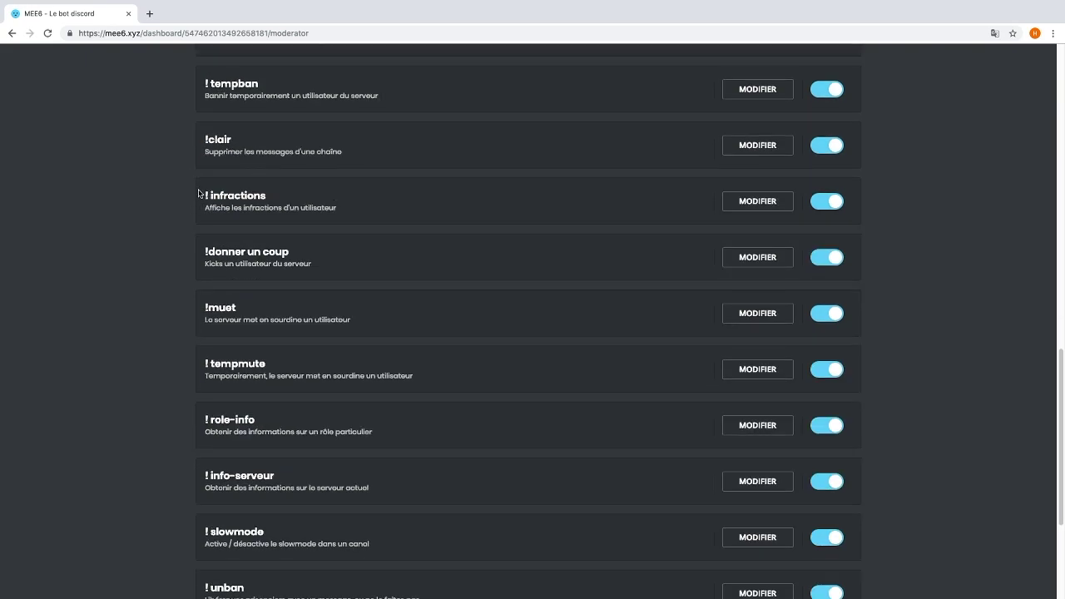
scroll(318, 169, up, 2)
drag(203, 398, 296, 395)
click(321, 399)
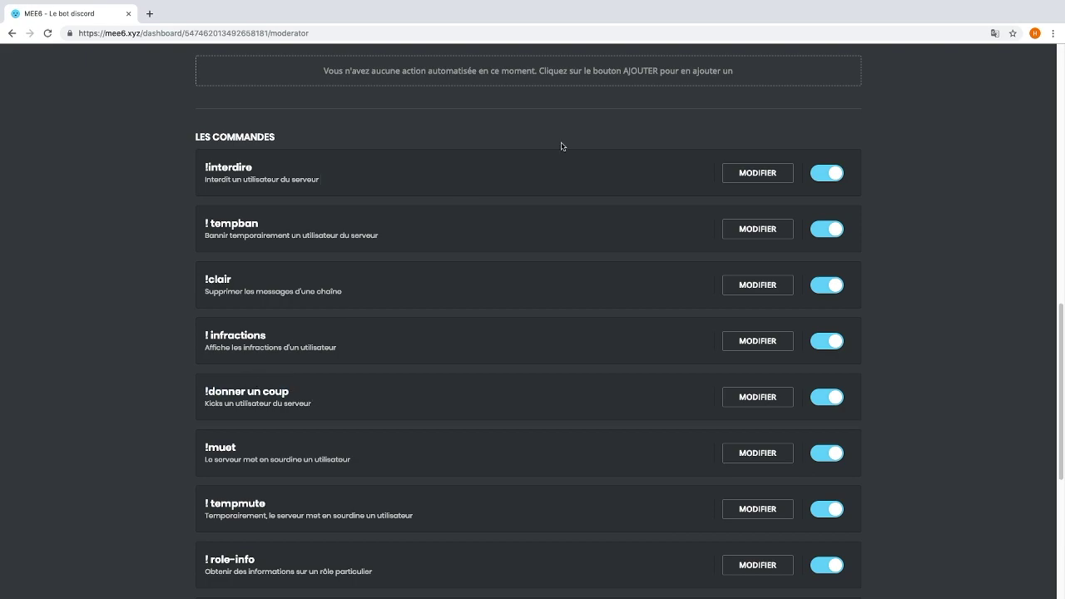
Show the Moderator page in its original English and read the !kick command and the commands around it
click(992, 34)
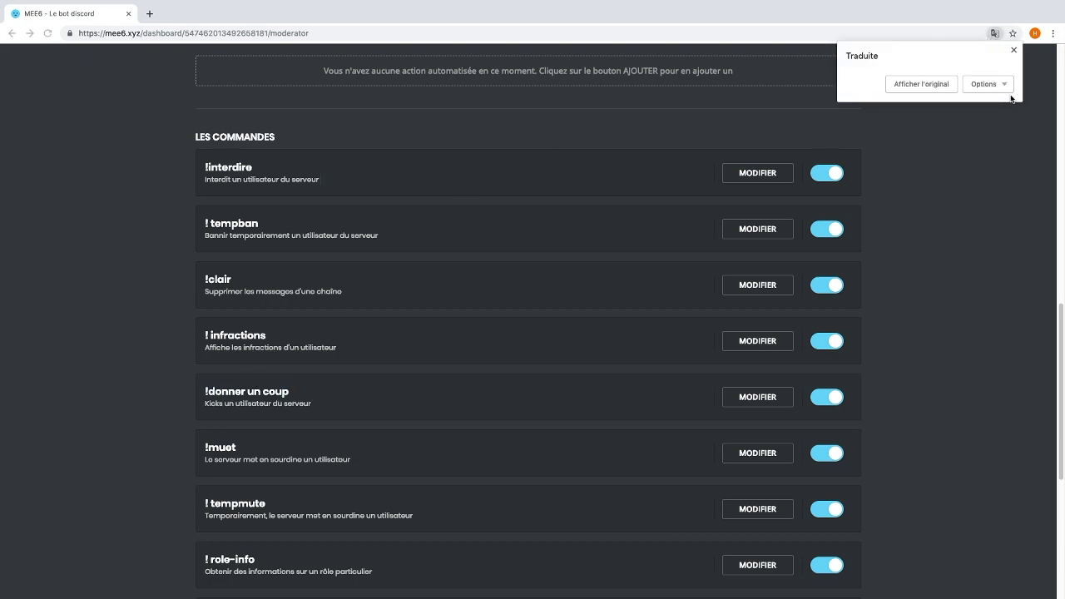
click(953, 88)
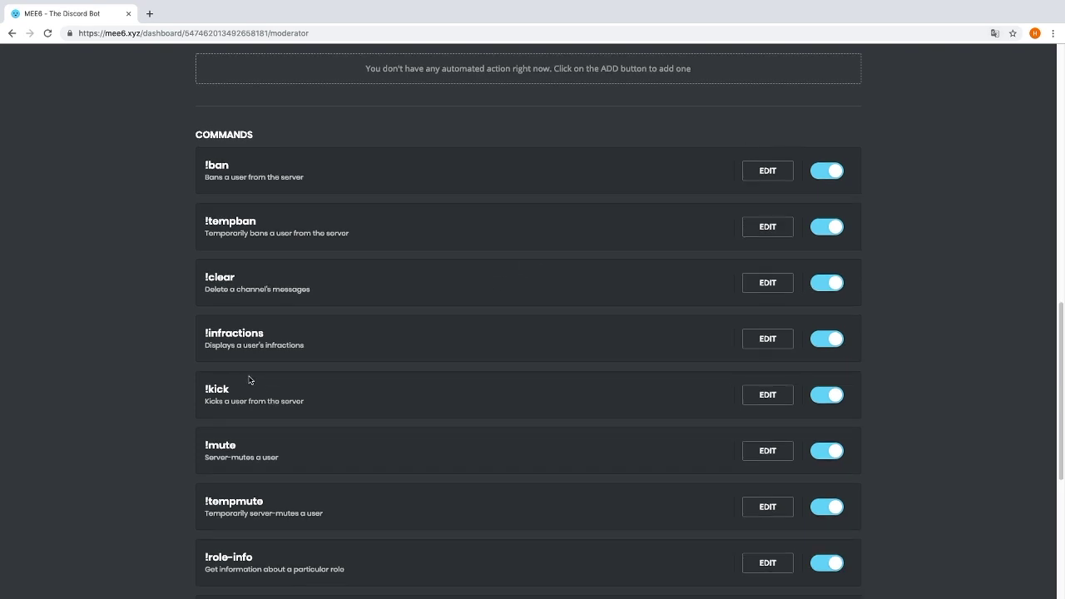
drag(207, 388, 252, 421)
click(119, 340)
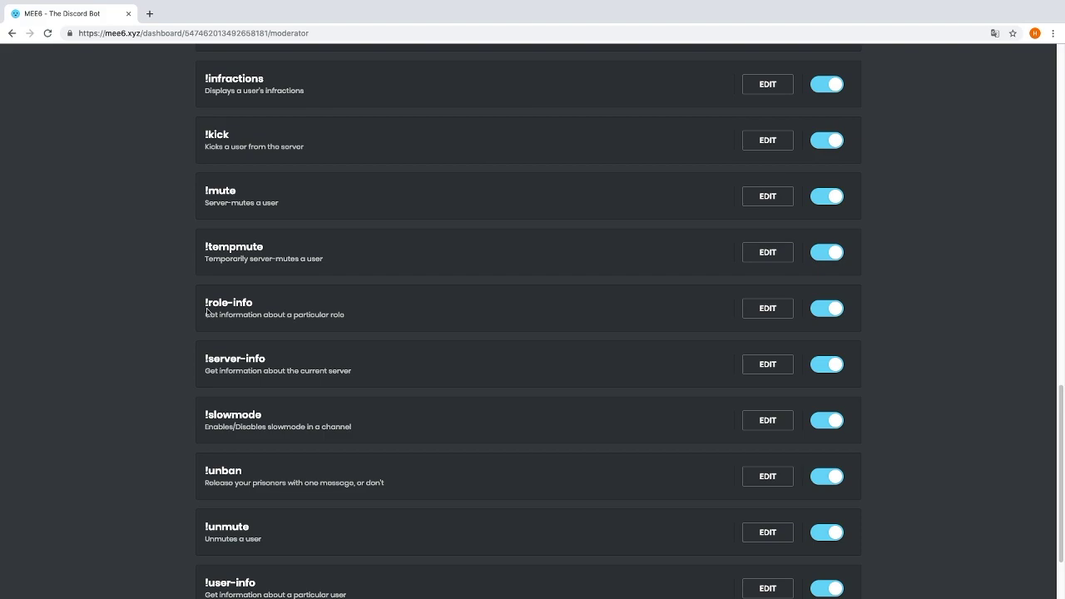
scroll(190, 315, up, 5)
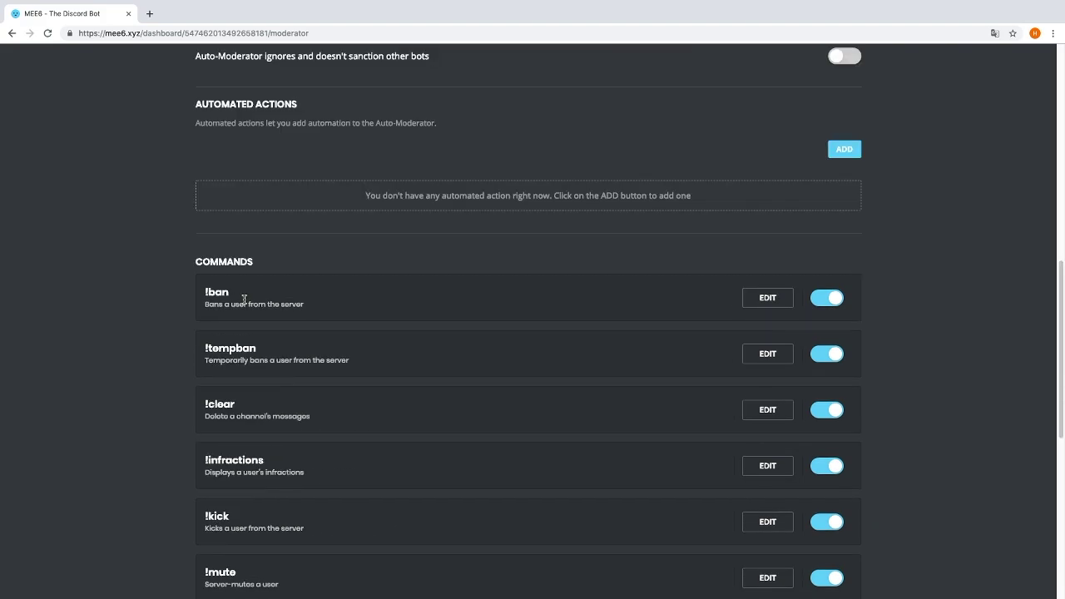
Keep the page in English and read through the moderation commands, starting with !ban and its description
click(992, 31)
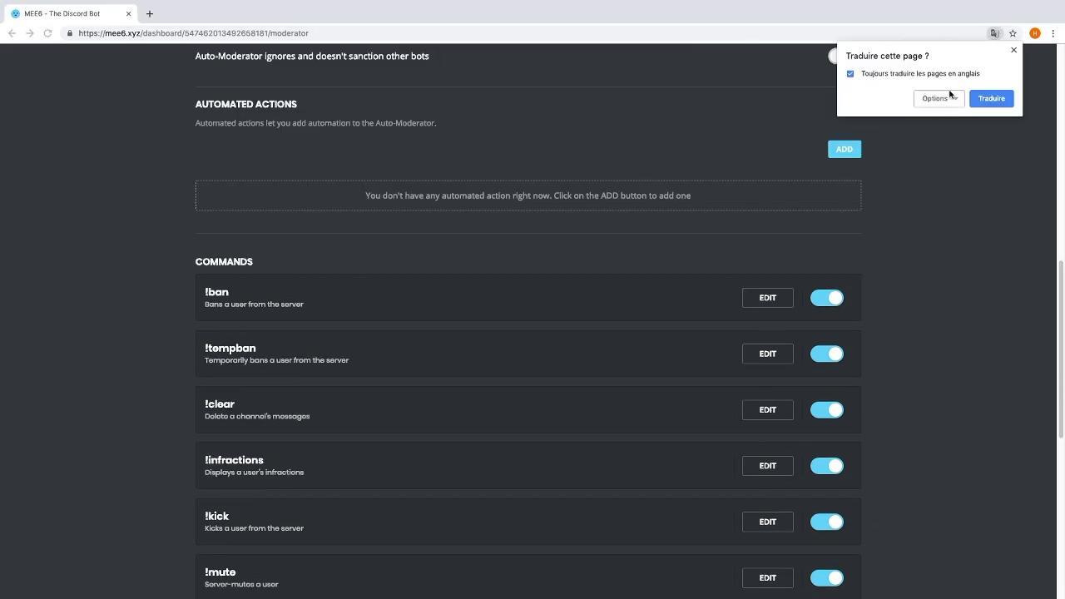
click(965, 218)
scroll(352, 309, down, 1)
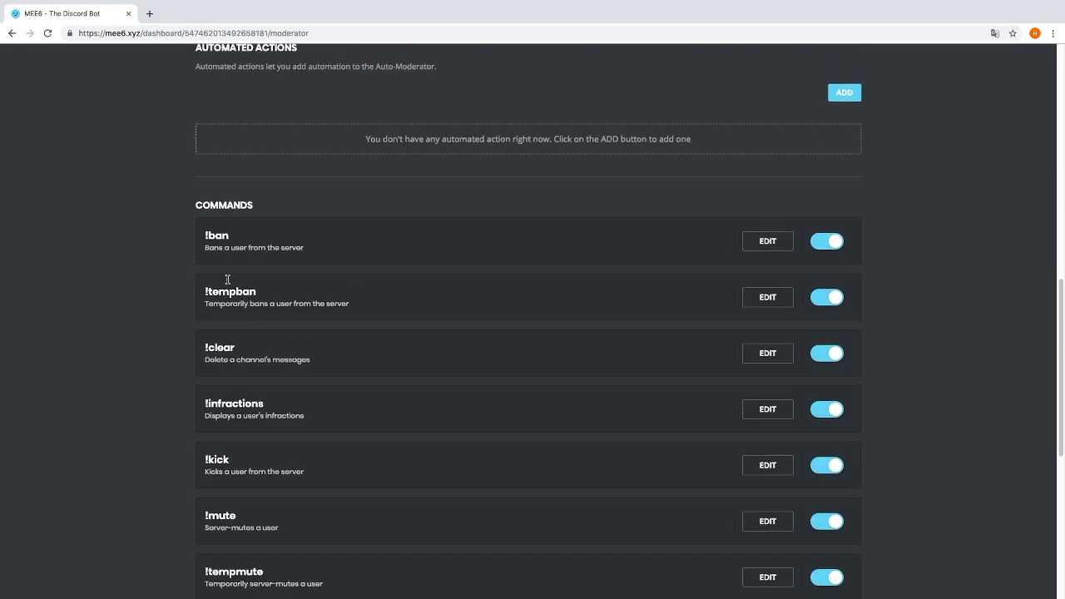
drag(203, 233, 304, 250)
click(185, 316)
scroll(186, 317, down, 5)
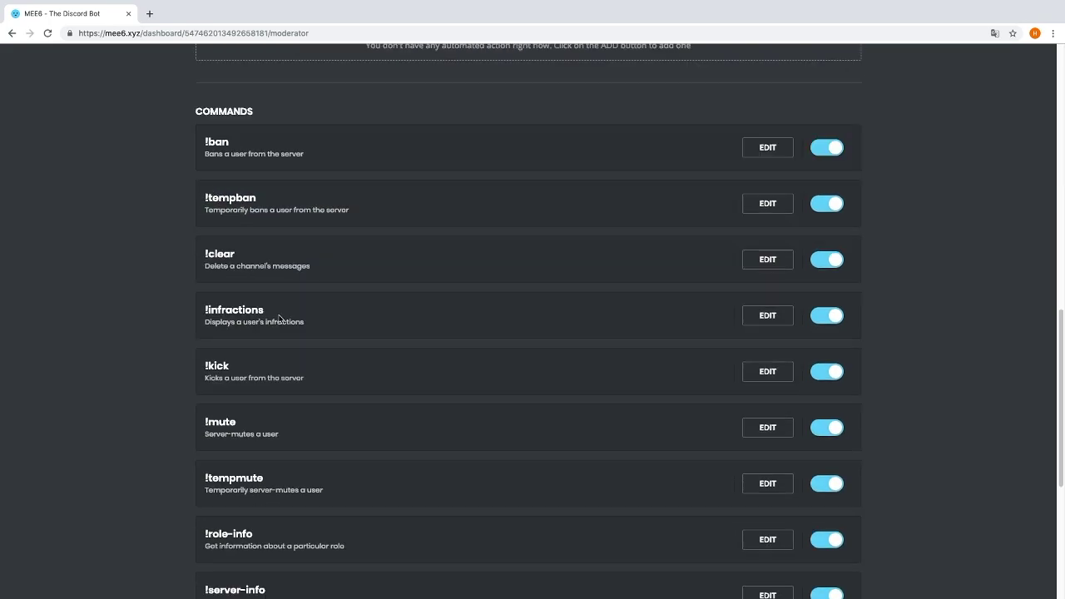
scroll(810, 241, up, 3)
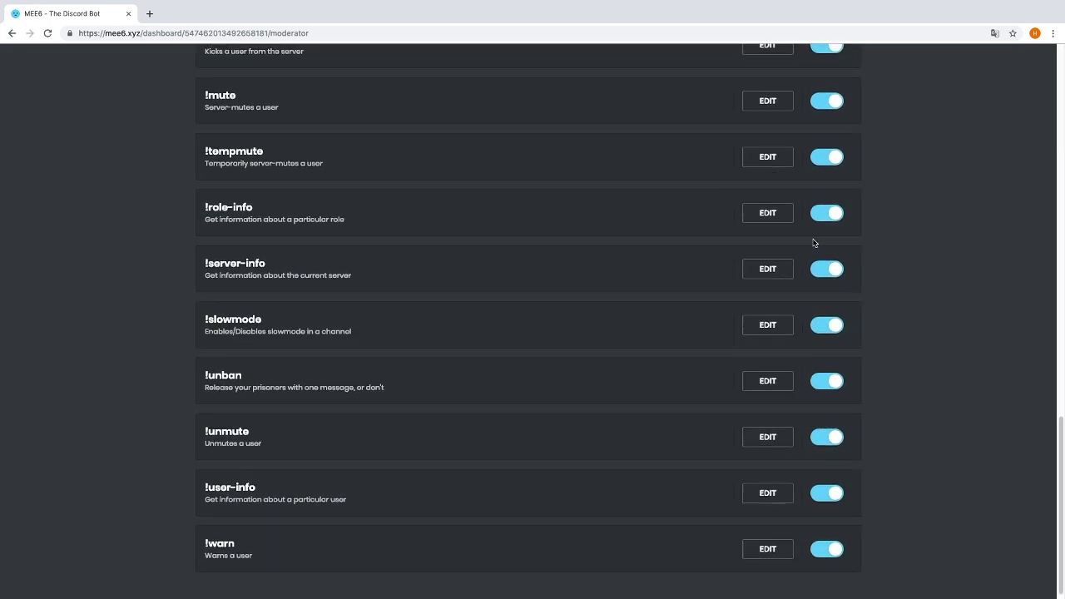
Open the settings of the !ban command, review its role, channel and cooldown options, and close them without saving
click(767, 63)
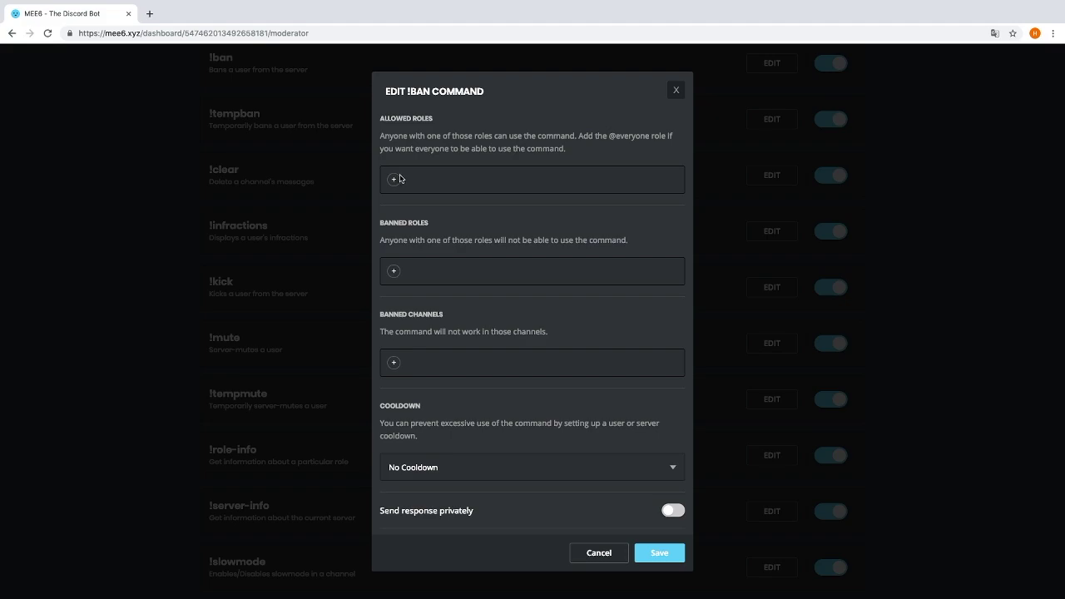
scroll(432, 289, down, 1)
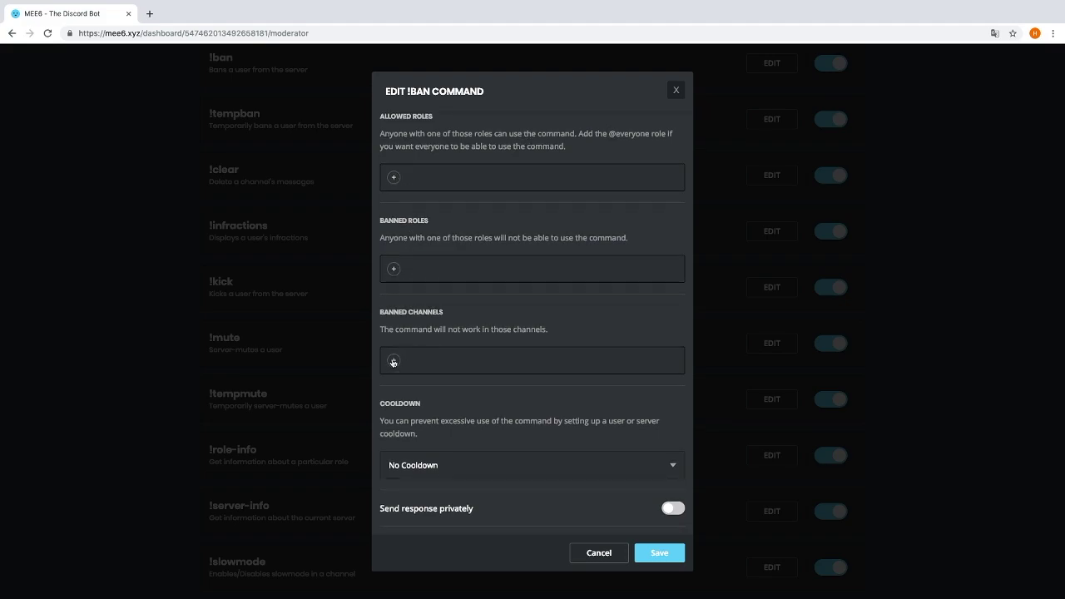
scroll(432, 366, down, 2)
scroll(471, 369, up, 2)
click(606, 554)
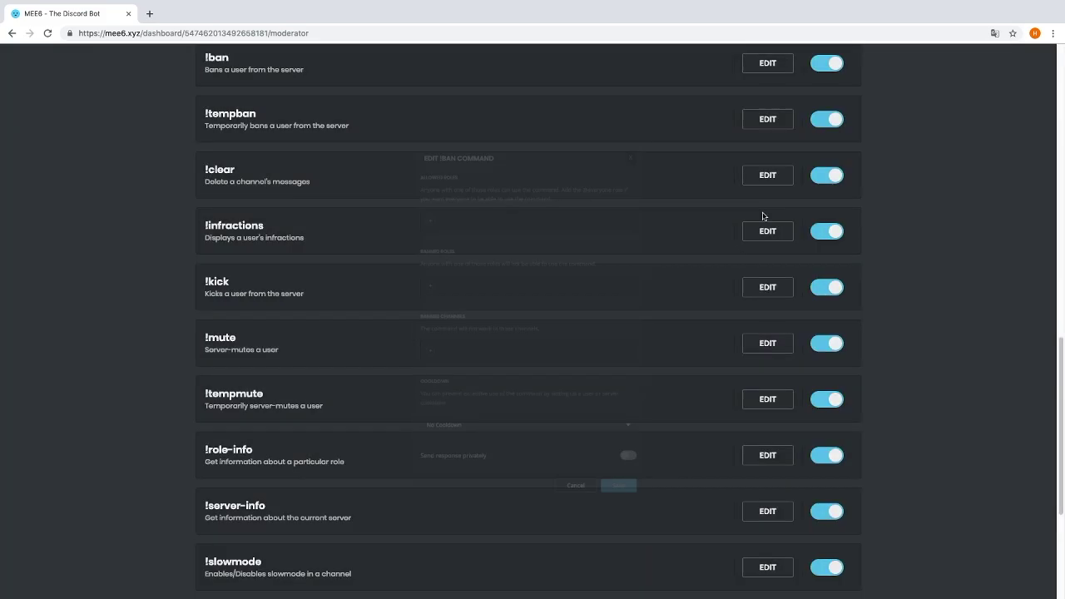
Translate the Moderator page into French and return to the plugin list
click(994, 37)
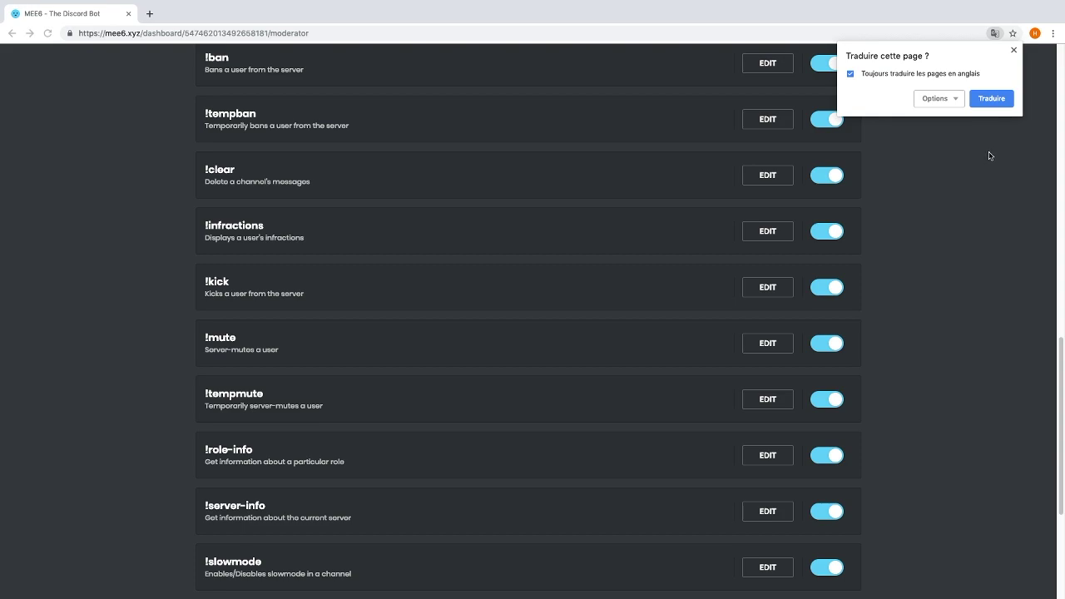
click(995, 102)
scroll(716, 178, up, 6)
scroll(719, 179, up, 5)
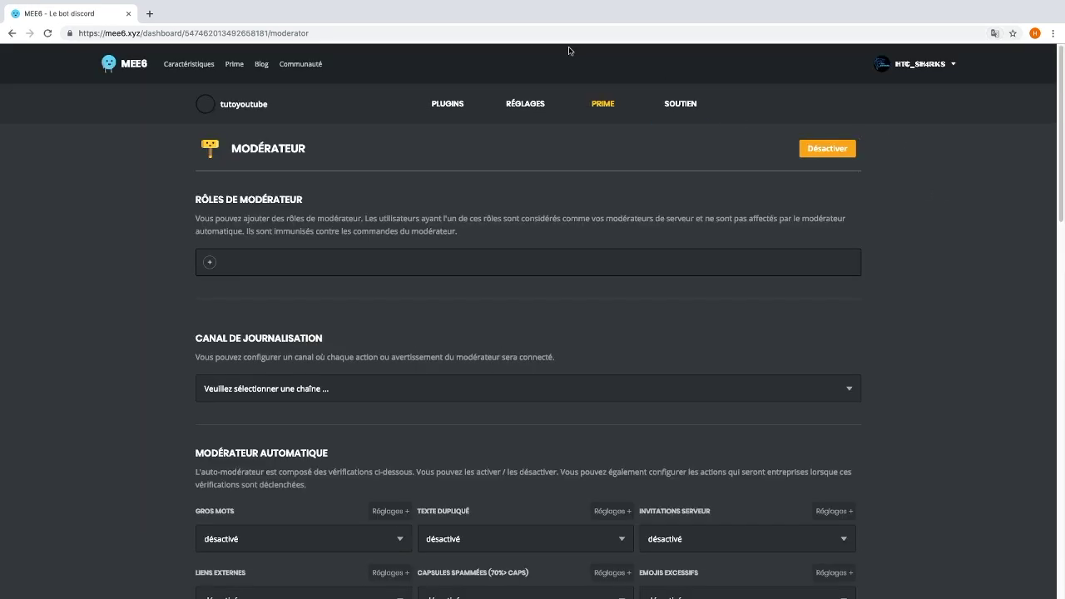
click(437, 110)
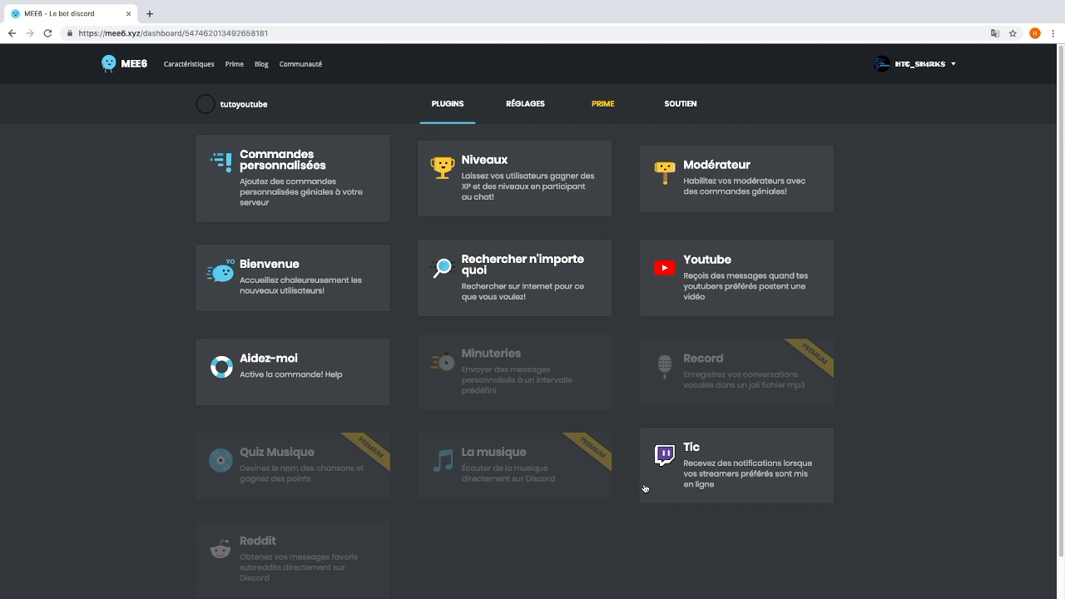
Look over the remaining plugins and activate the Minuteries plugin
scroll(256, 564, down, 1)
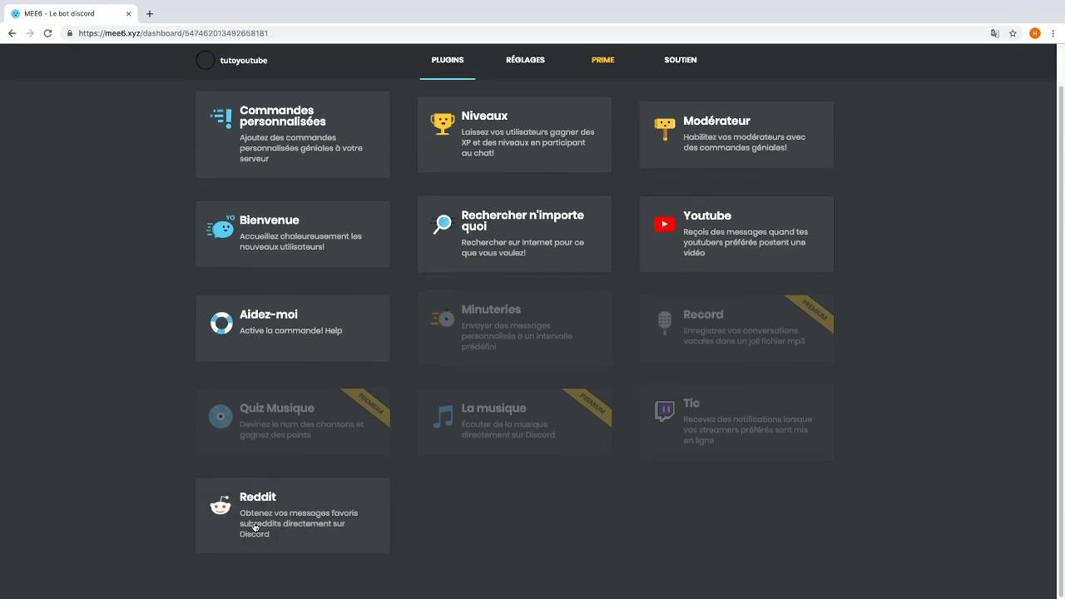
scroll(292, 552, up, 1)
click(495, 391)
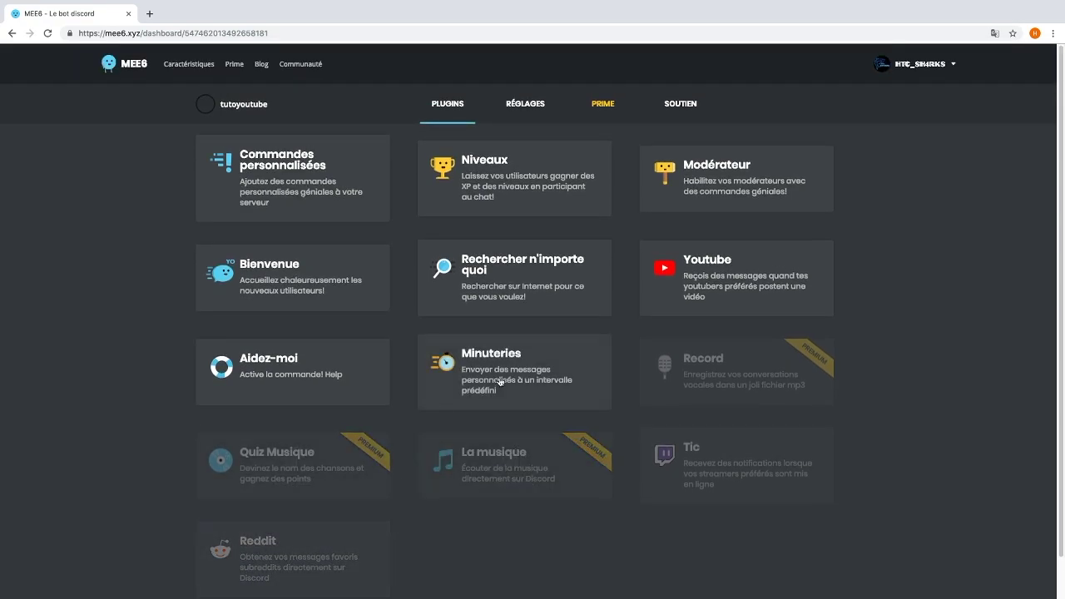
click(545, 392)
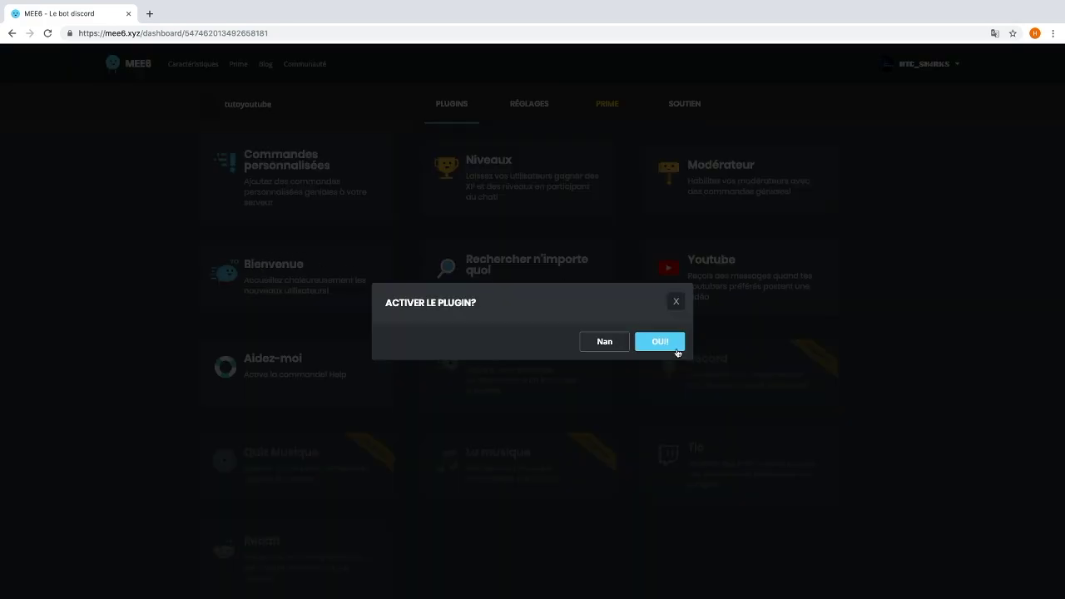
click(644, 341)
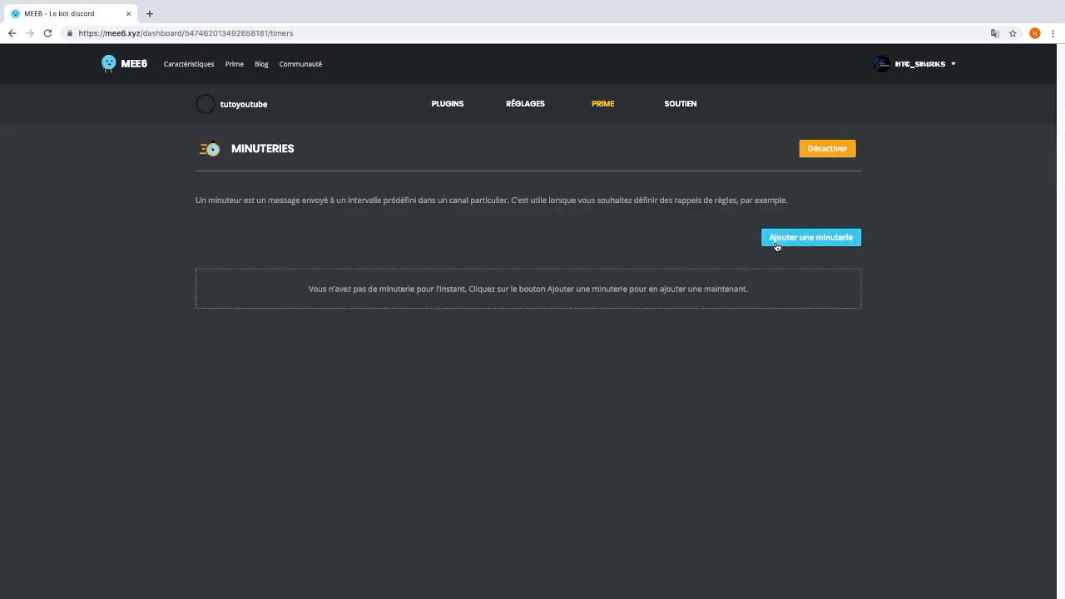
Start adding a timer, try the message "chaine youtube :" in place of the default text, and clear it again
click(794, 240)
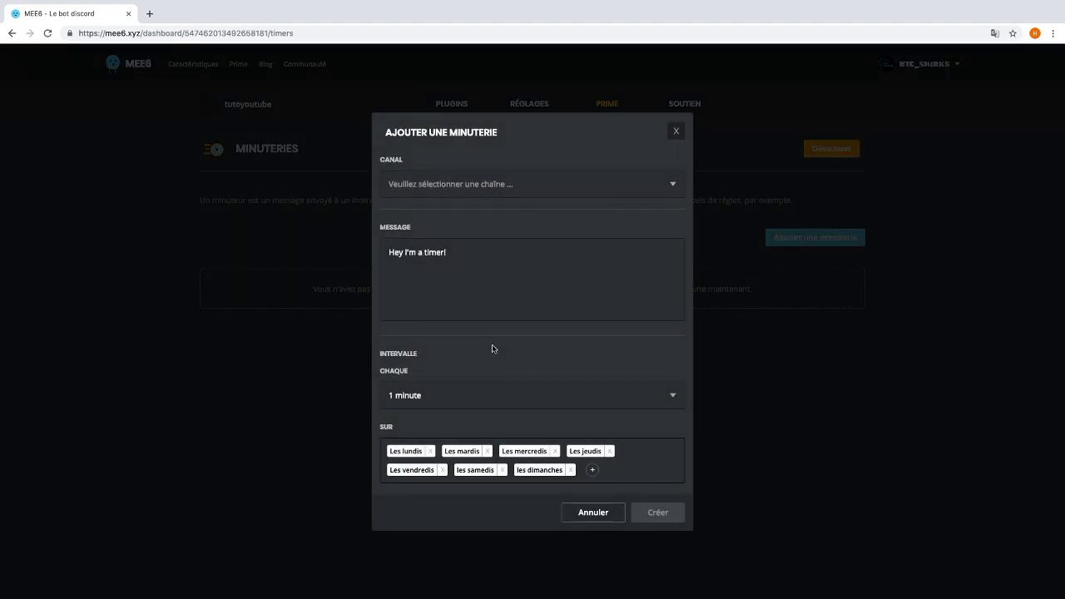
drag(388, 253, 459, 251)
click(470, 252)
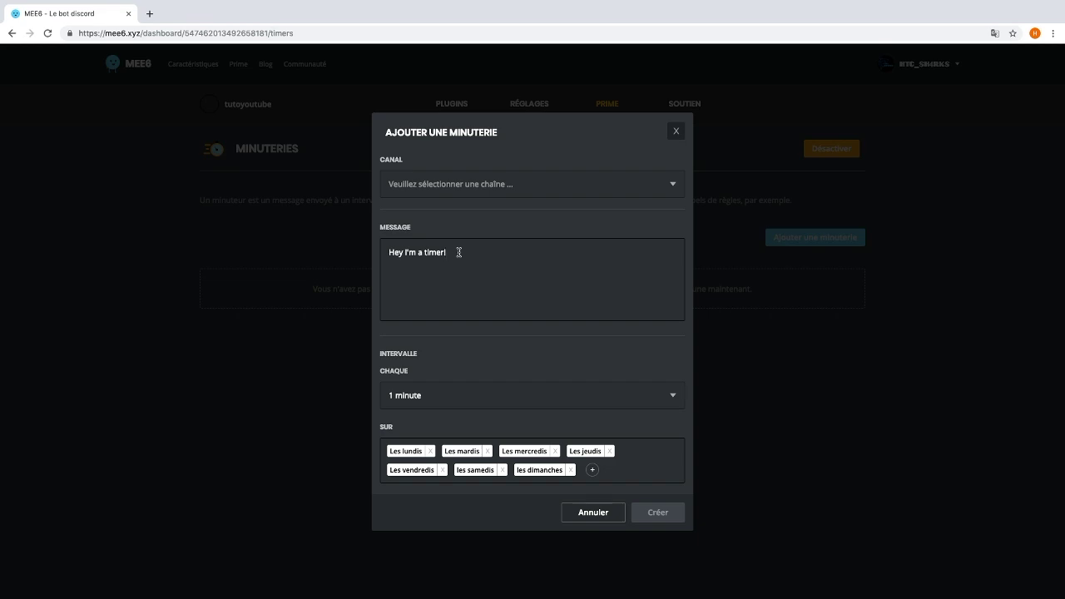
key(super+a)
key(BackSpace)
key(super+a)
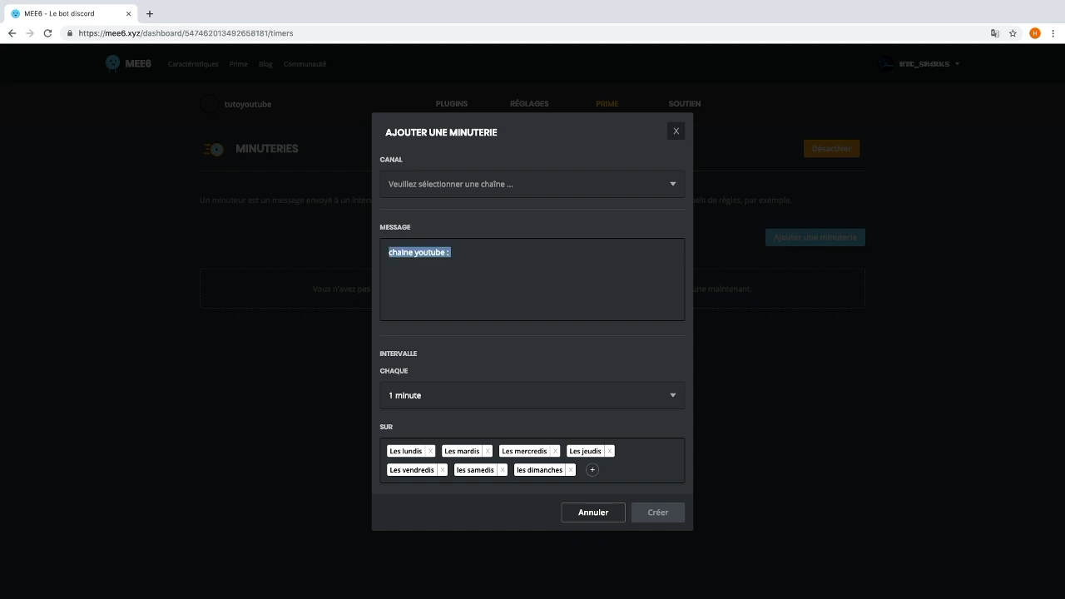
key(BackSpace)
Try a 5-minute interval for the timer and change it to 2 heures
scroll(467, 396, down, 1)
click(516, 356)
click(465, 410)
click(451, 353)
scroll(491, 438, down, 3)
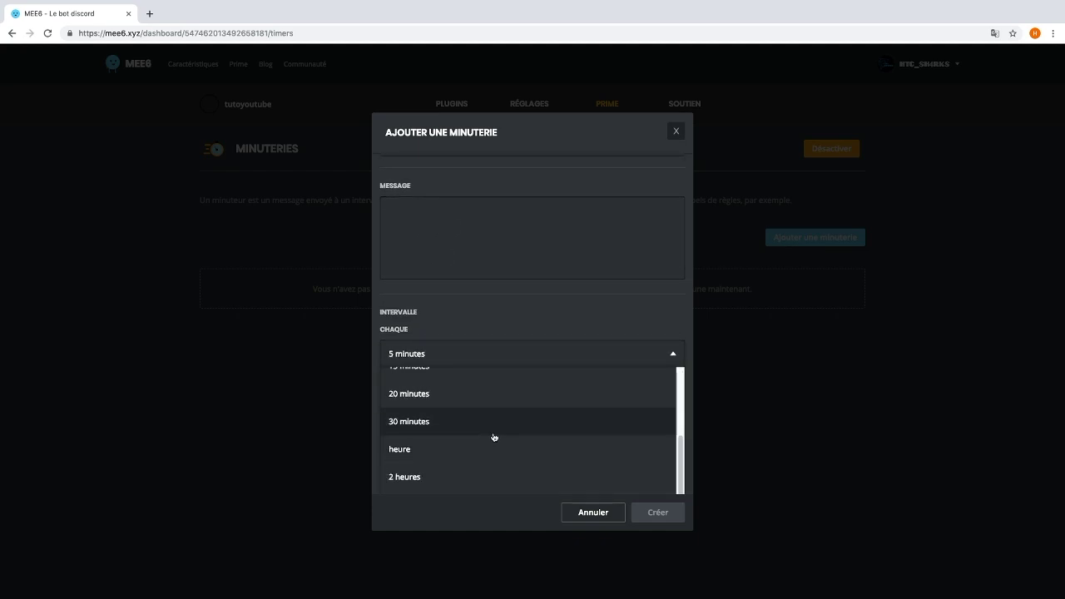
click(546, 488)
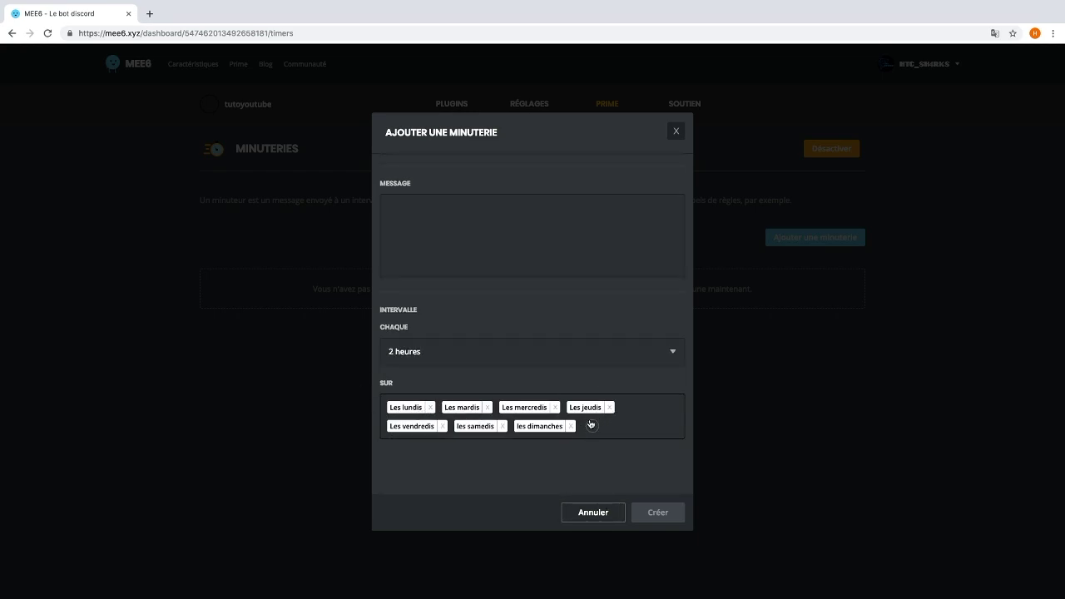
Cancel the new timer and deactivate the Minuteries plugin
click(594, 512)
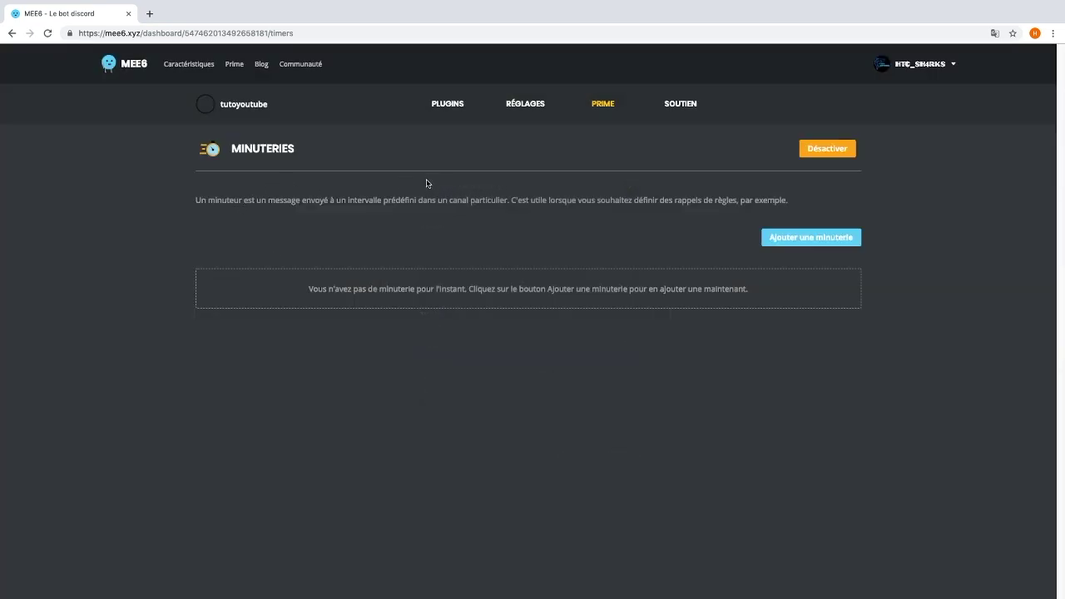
click(831, 149)
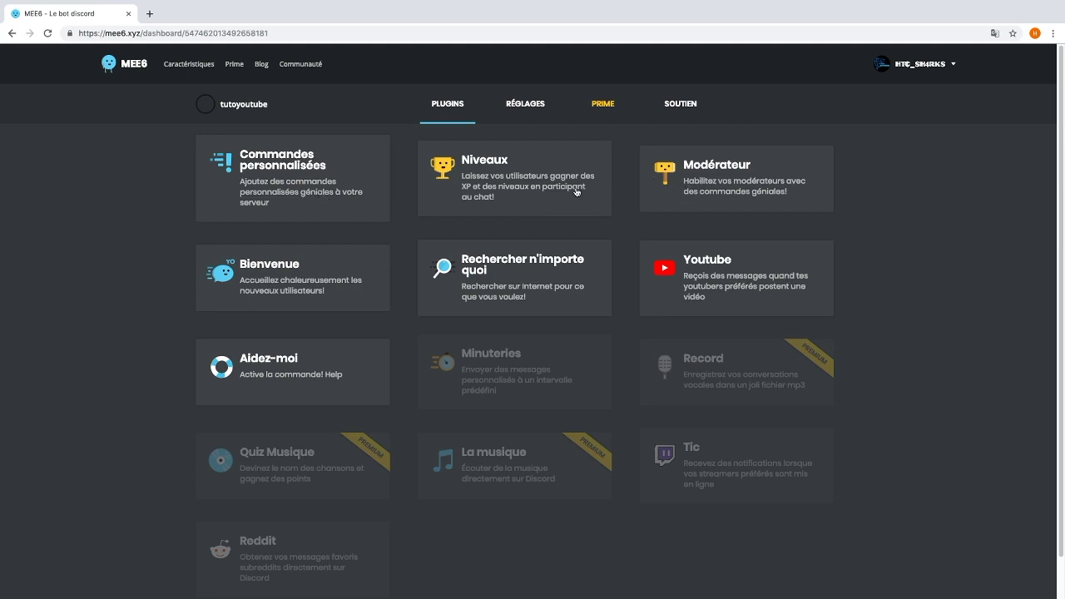
Start a new command in the Commandes personnalisées plugin and name it !youtube
click(246, 194)
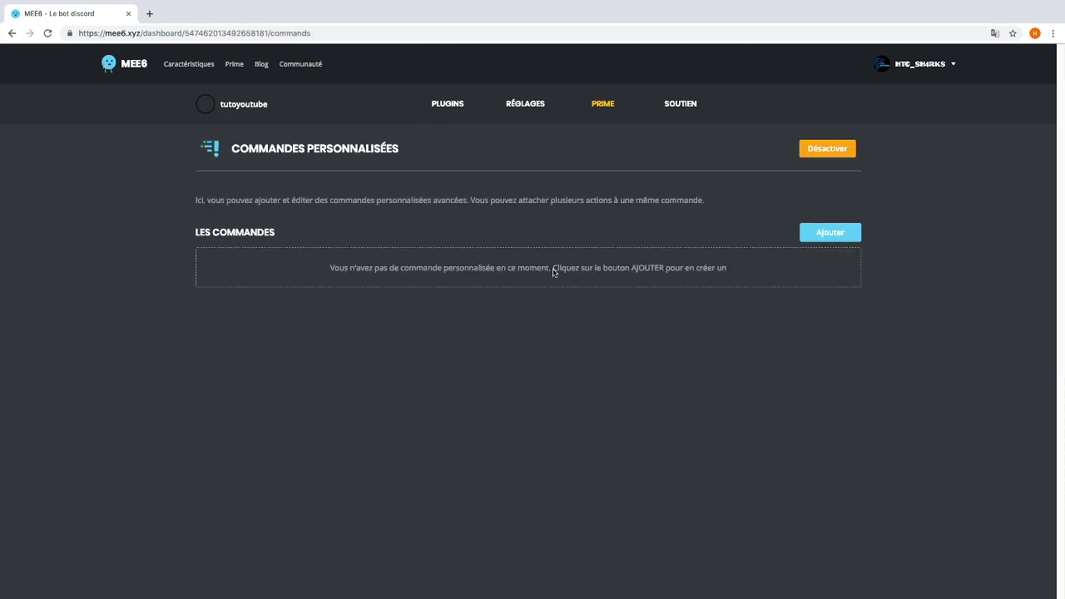
click(807, 233)
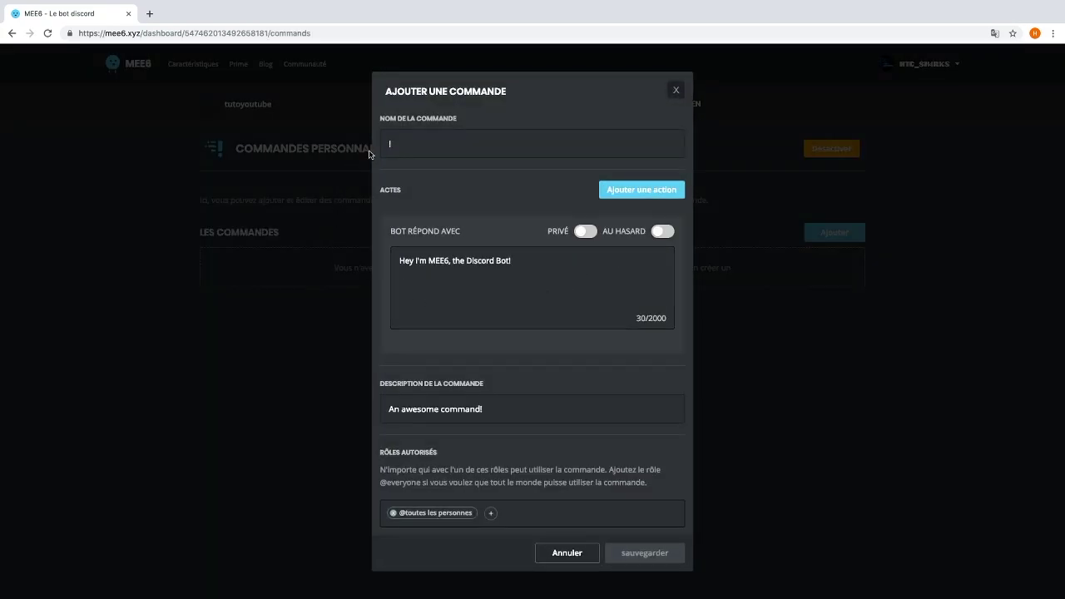
click(405, 145)
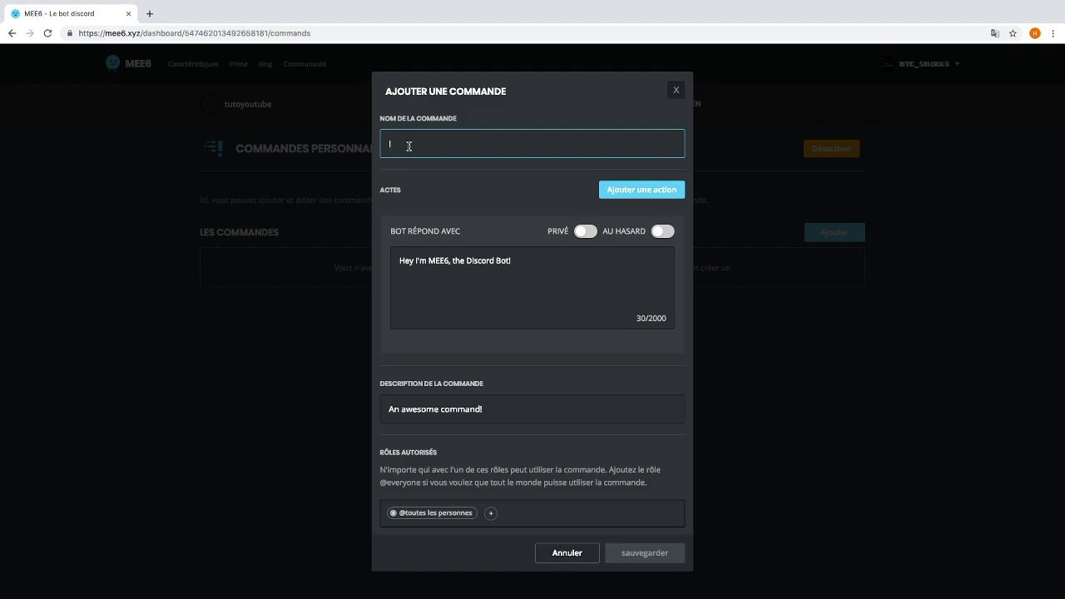
text(!youtube)
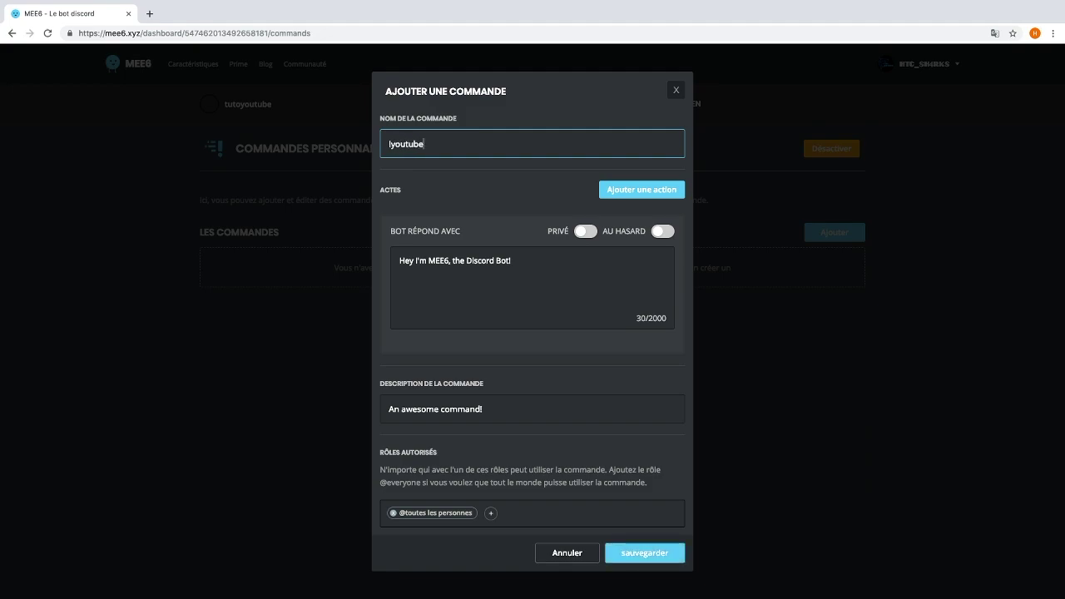
Replace the bot's default reply for the !youtube command with "la chaine youtube est :"
click(535, 260)
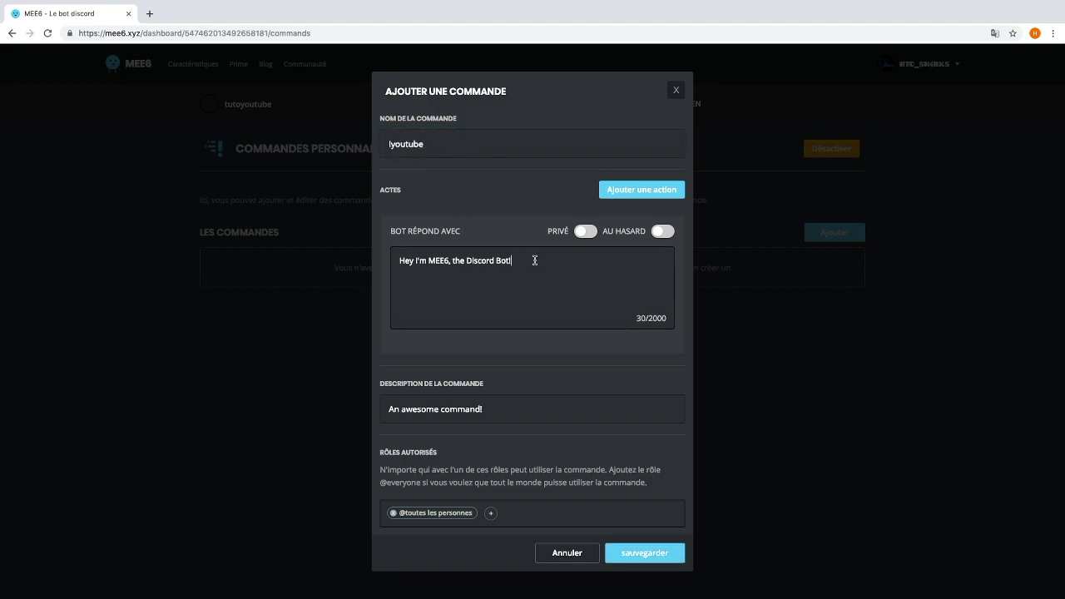
key(super+a)
key(BackSpace)
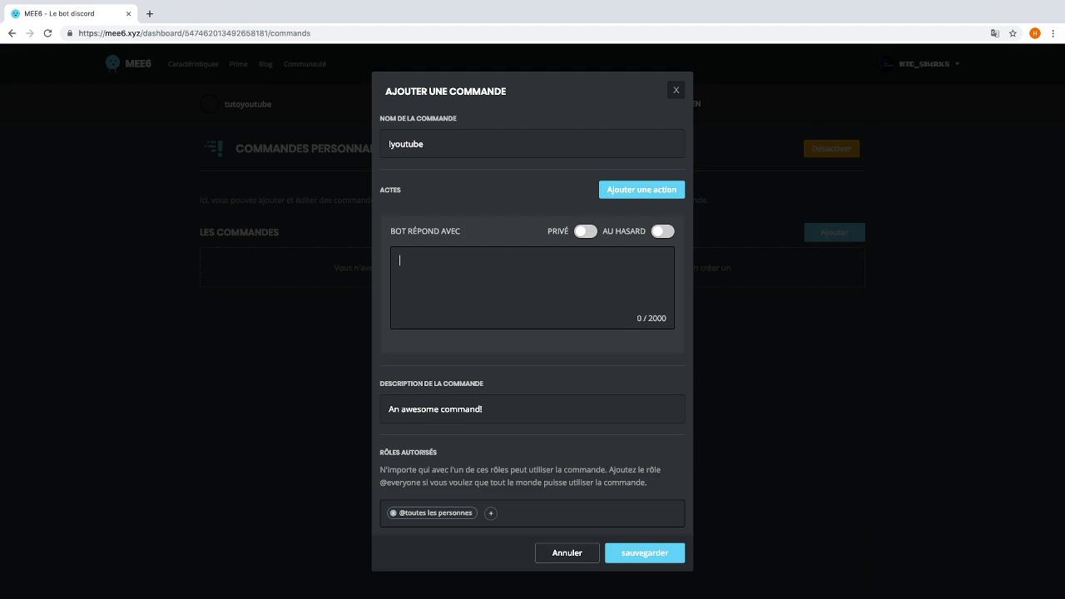
text(la chaine youtube est :)
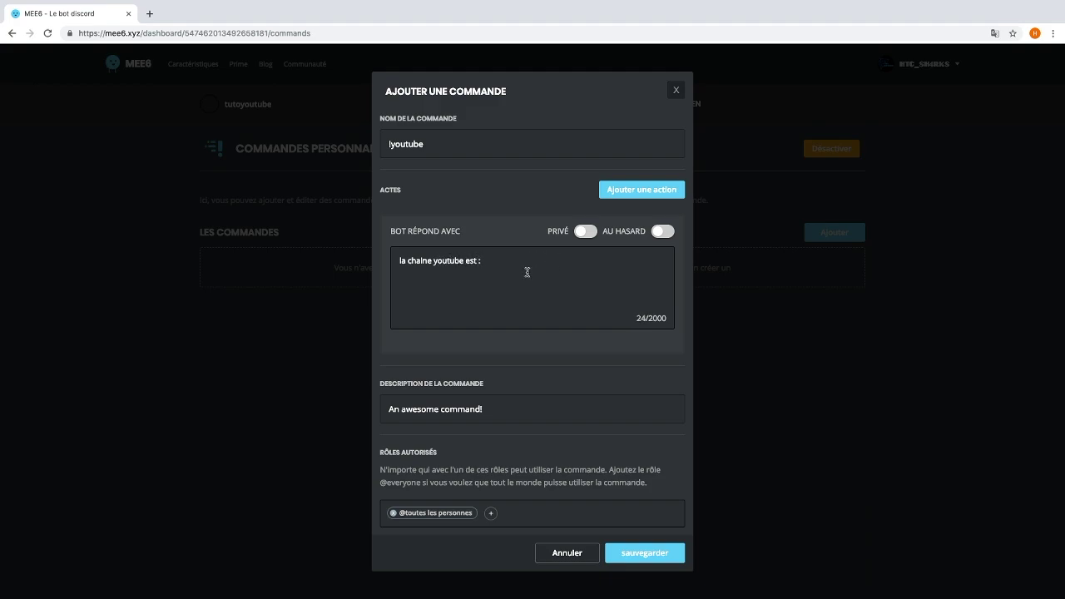
Try the private reply option for the !youtube command and switch it off again
scroll(550, 278, down, 1)
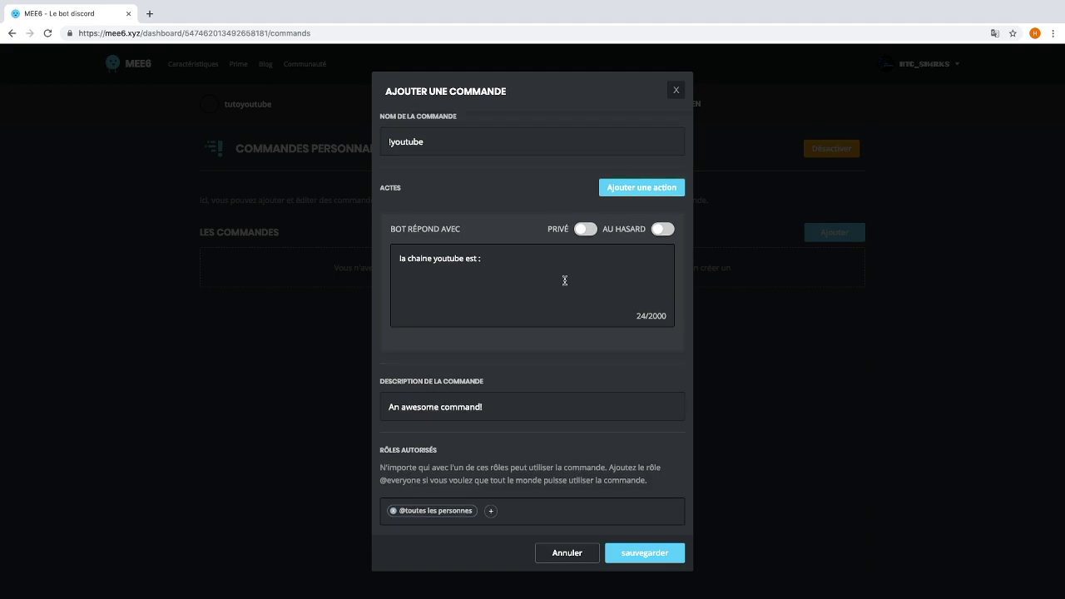
scroll(618, 256, down, 1)
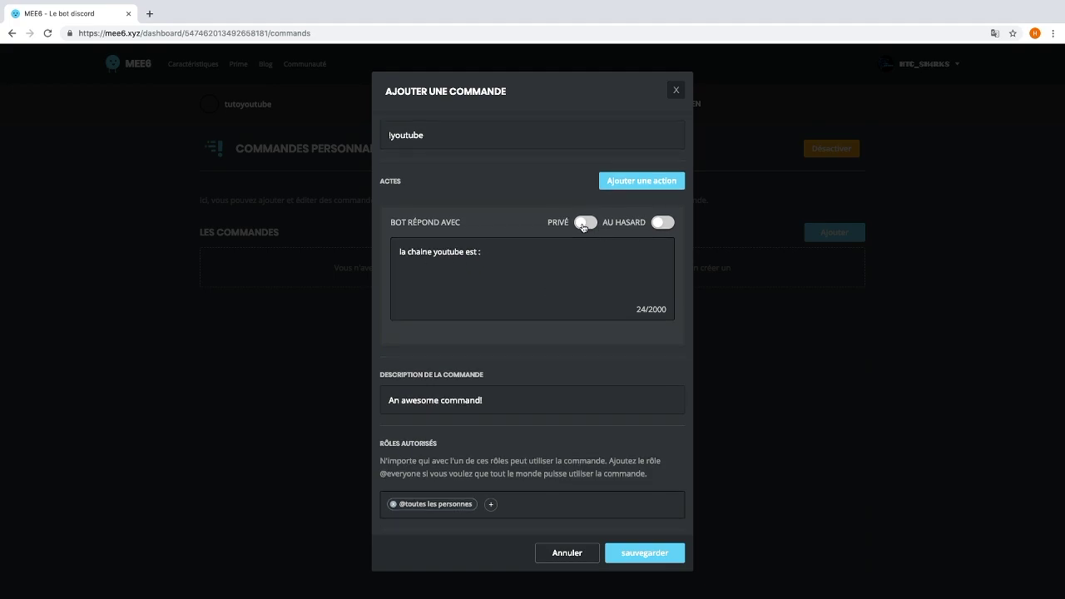
click(583, 227)
click(585, 229)
Examine the command's description and allowed roles settings, including which roles can be added, without adding any
scroll(532, 286, down, 1)
scroll(531, 286, down, 5)
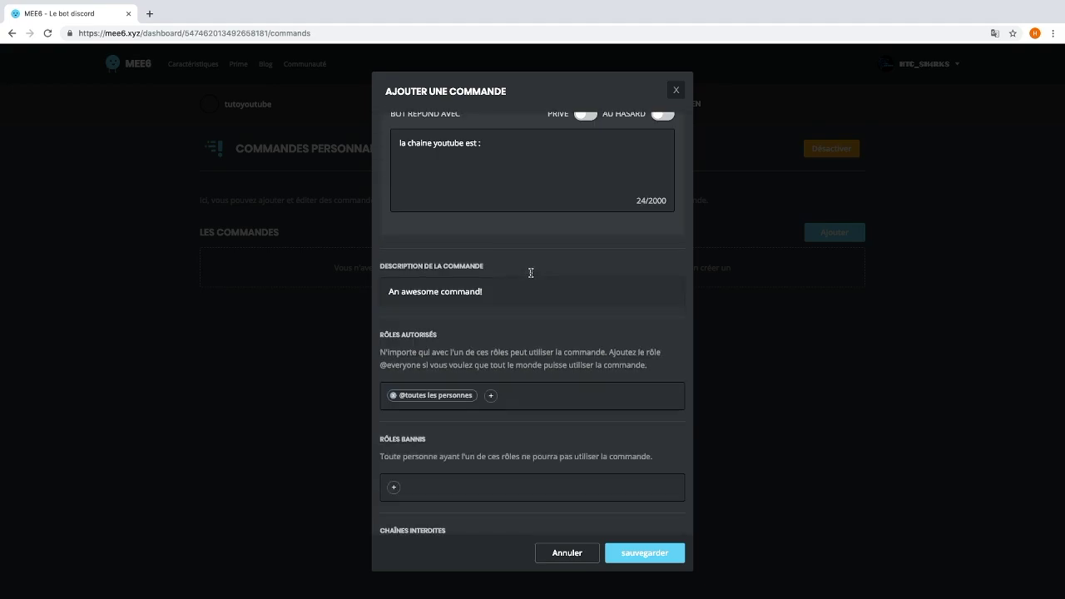
scroll(530, 273, down, 2)
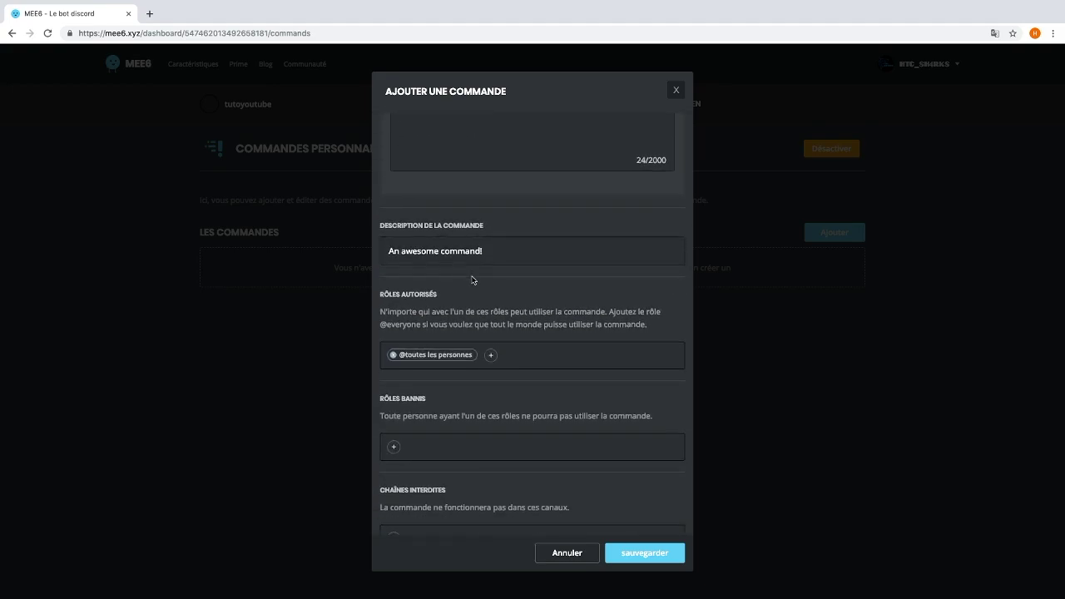
scroll(425, 298, down, 3)
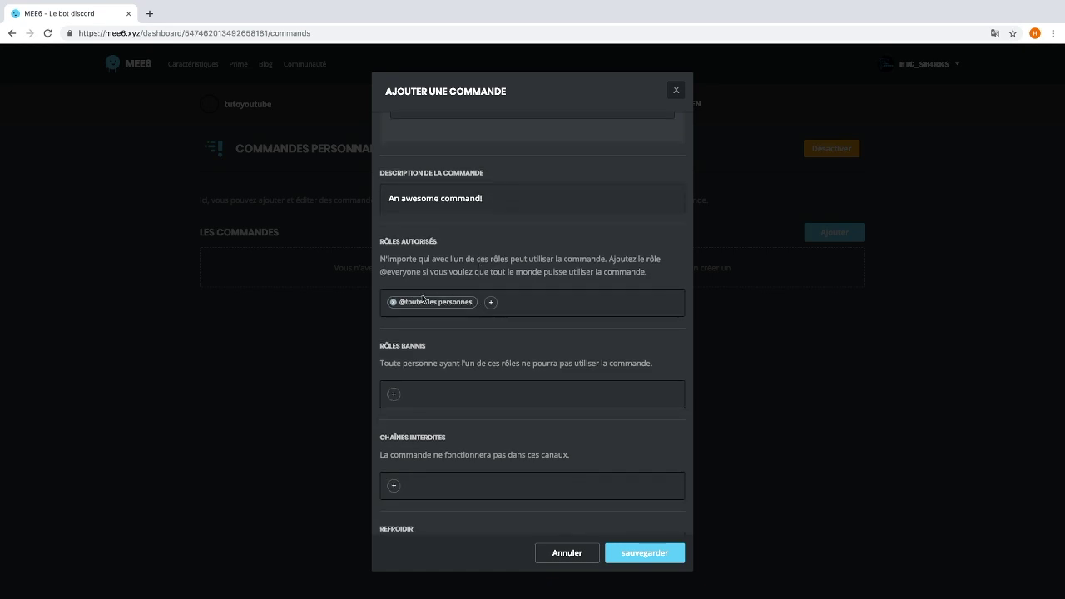
scroll(425, 298, down, 1)
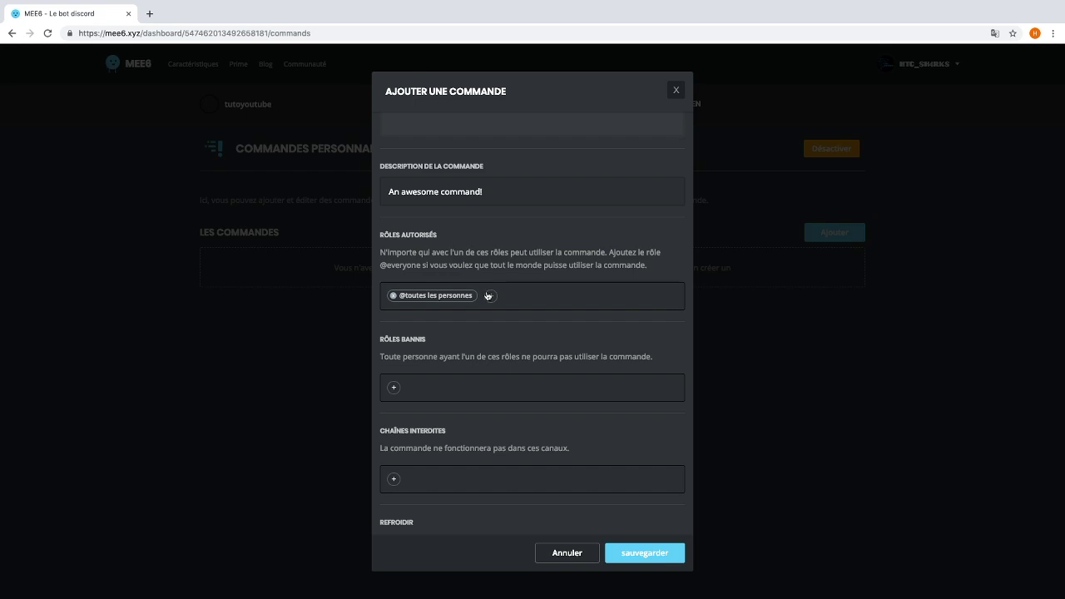
scroll(494, 308, down, 3)
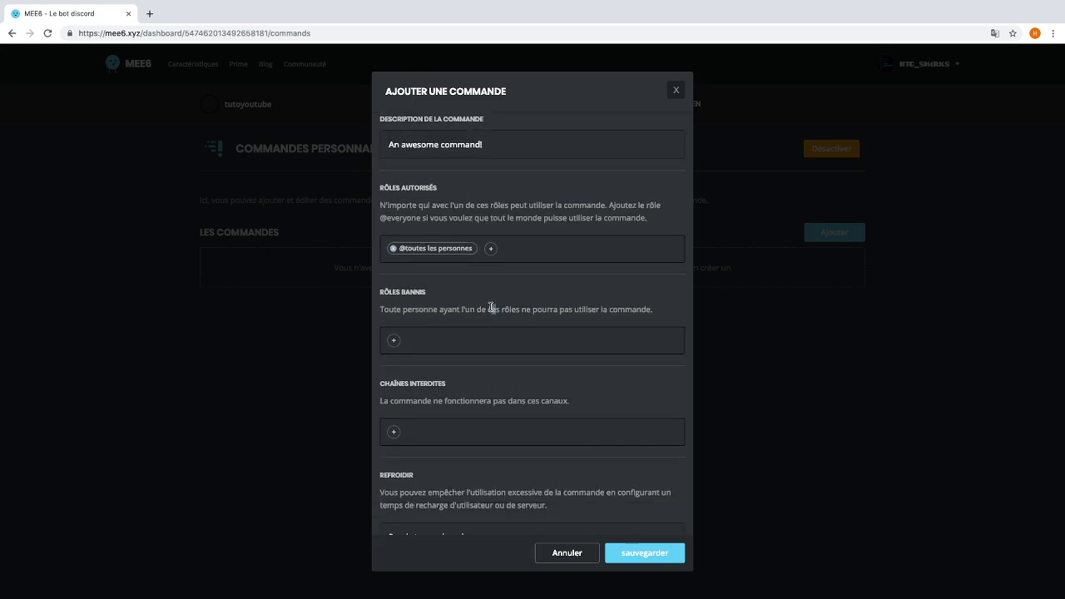
drag(495, 308, 463, 309)
click(496, 253)
click(490, 255)
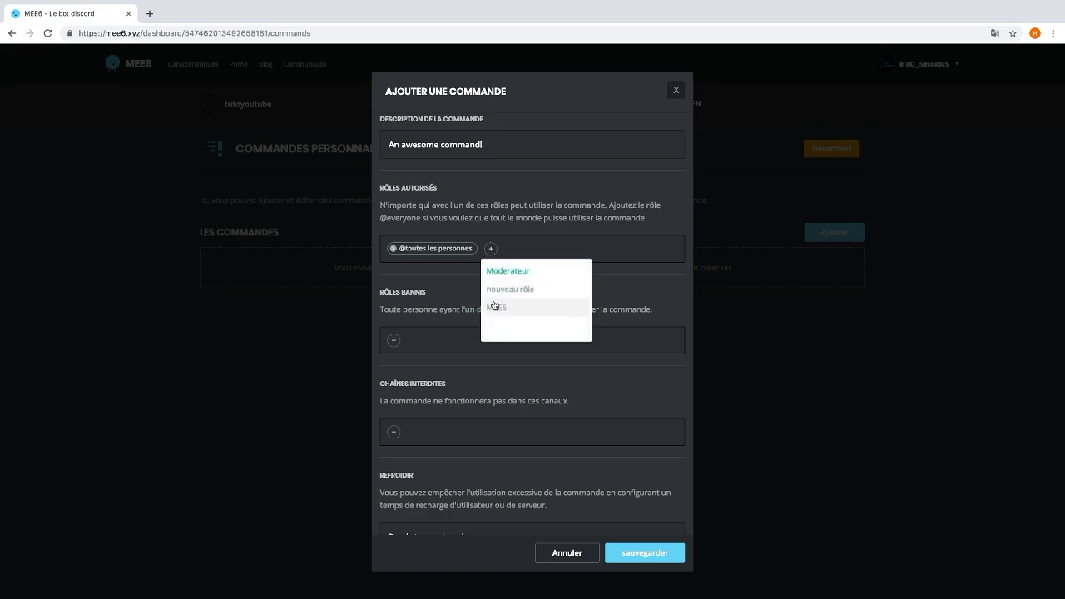
click(520, 243)
Review the command's banned roles setting, try adding MEE6 as a banned role and remove it again
scroll(442, 337, down, 3)
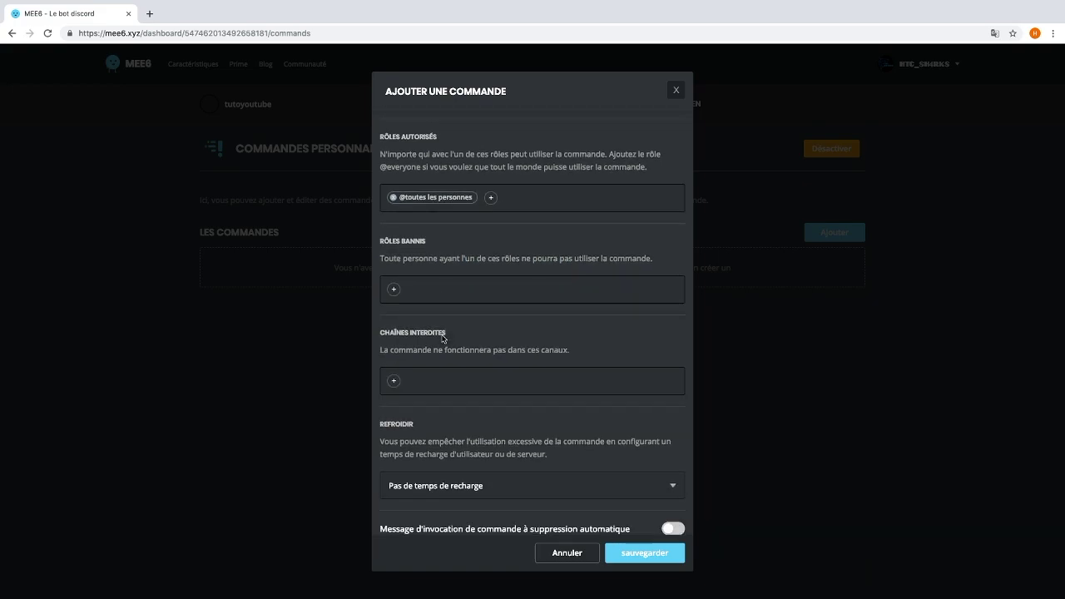
drag(516, 259, 571, 259)
click(493, 247)
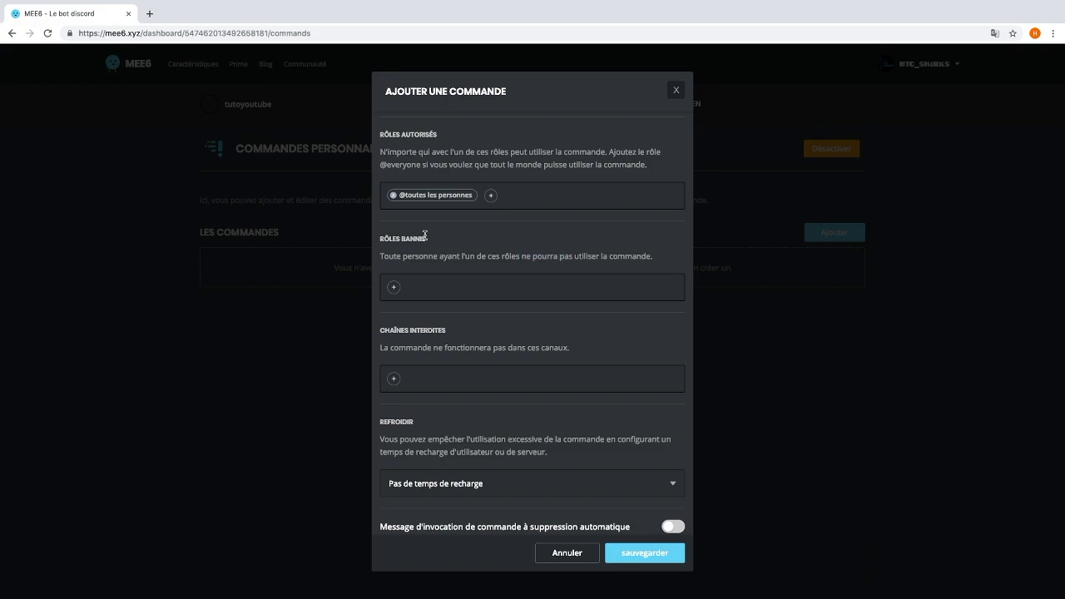
drag(426, 240, 382, 237)
click(457, 248)
click(396, 289)
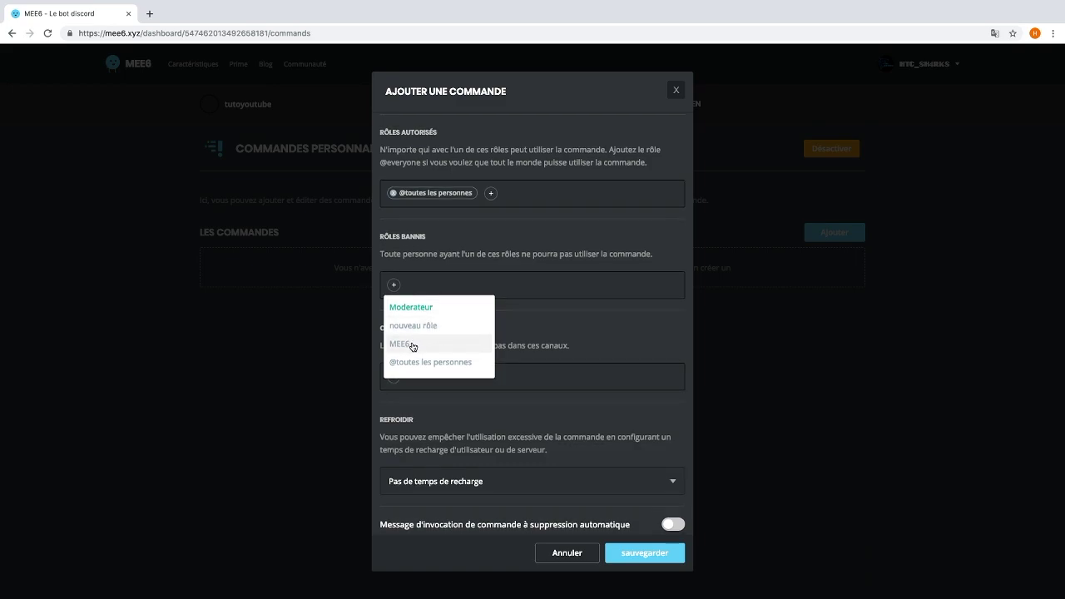
click(413, 346)
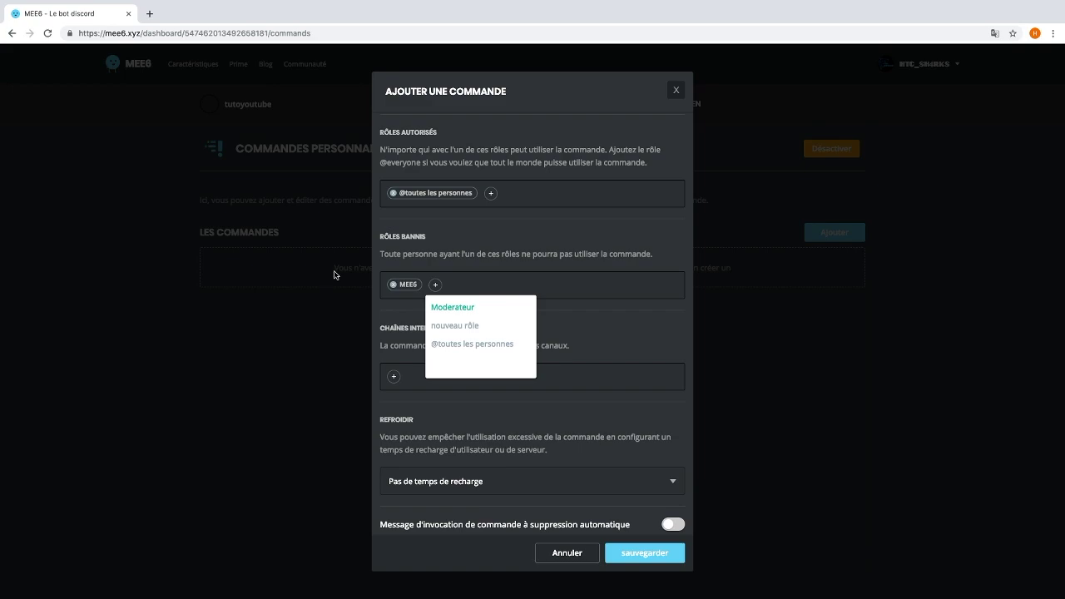
click(393, 285)
Give the !youtube command a per-user cooldown of 1 minute and save the command
scroll(423, 312, down, 2)
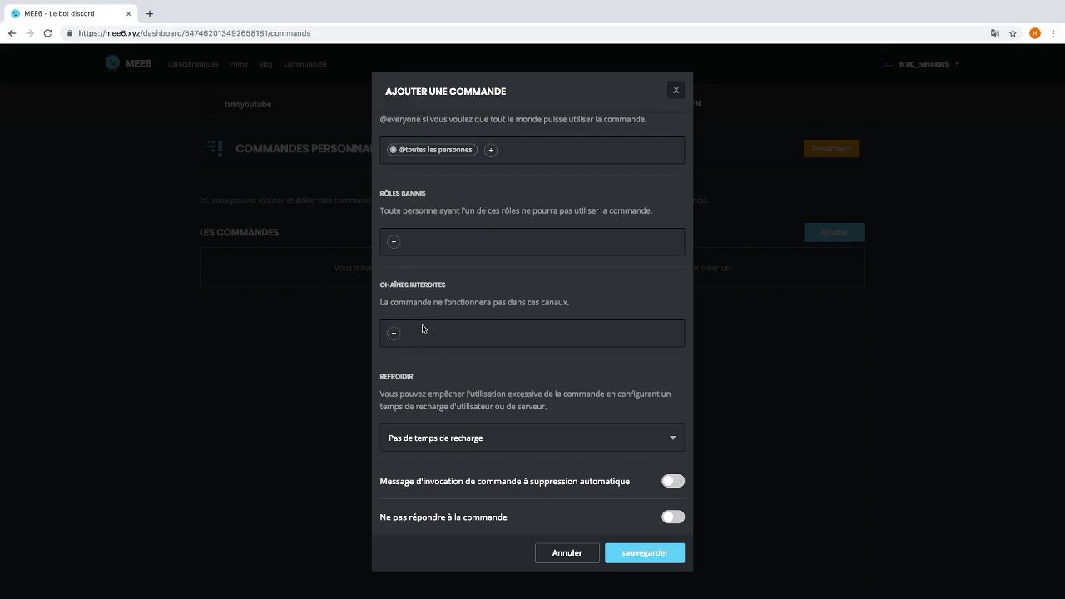
click(590, 441)
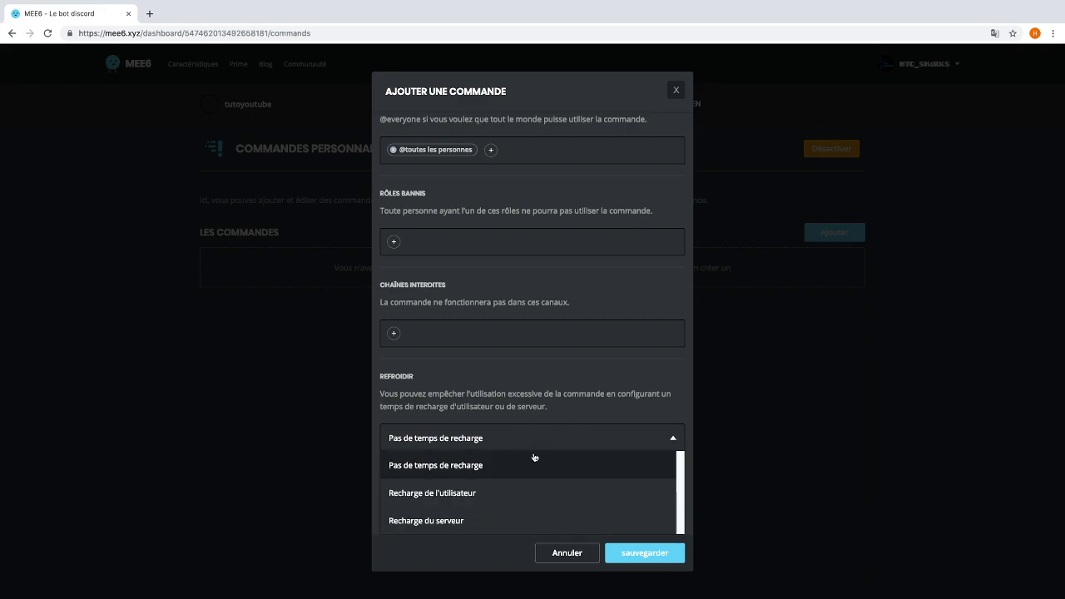
click(504, 491)
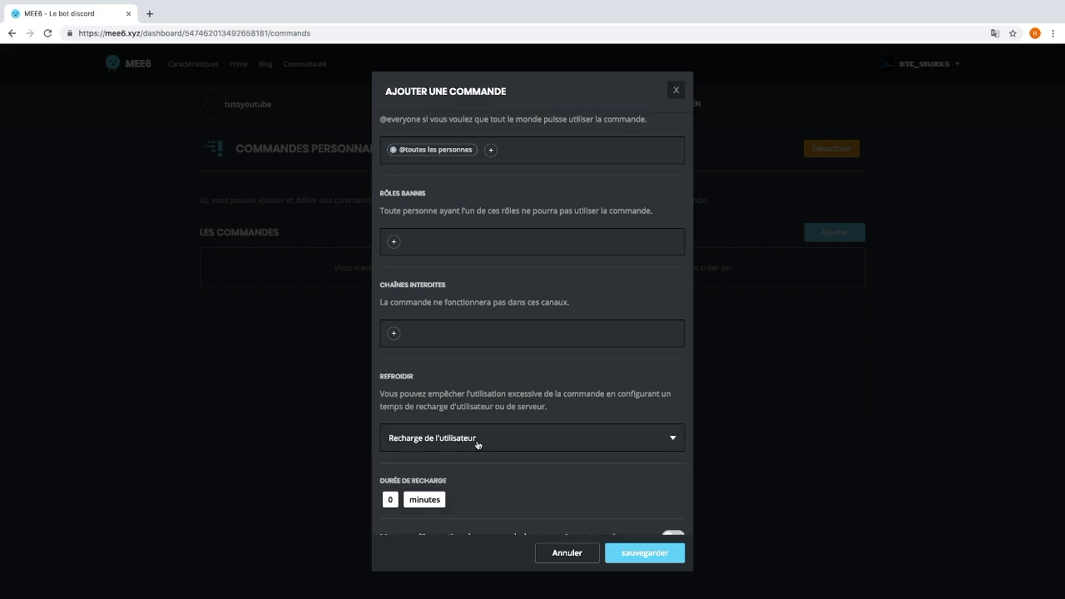
scroll(475, 441, down, 1)
click(392, 456)
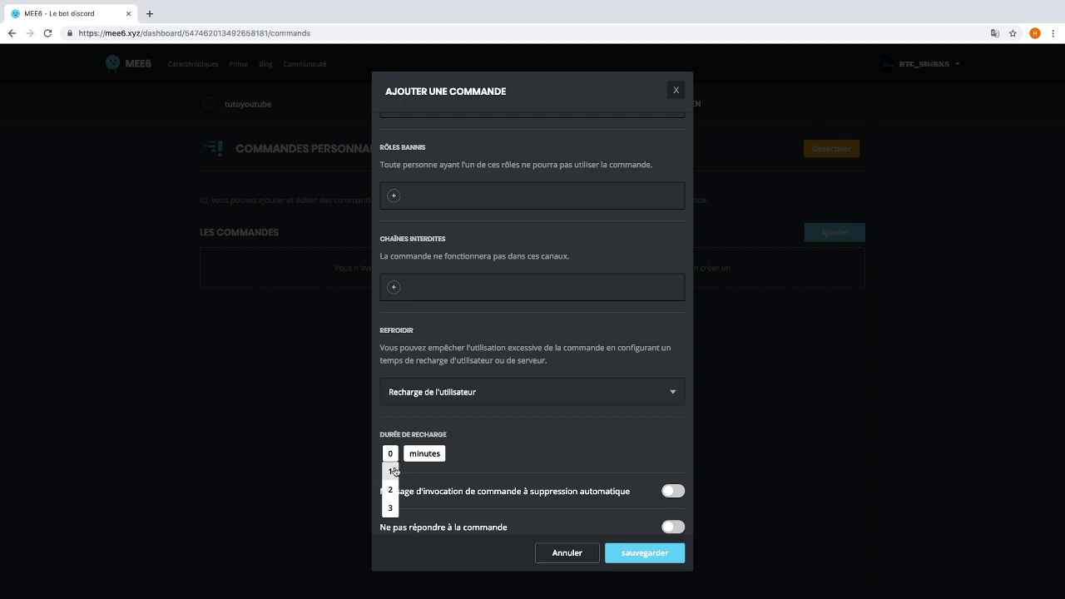
click(393, 471)
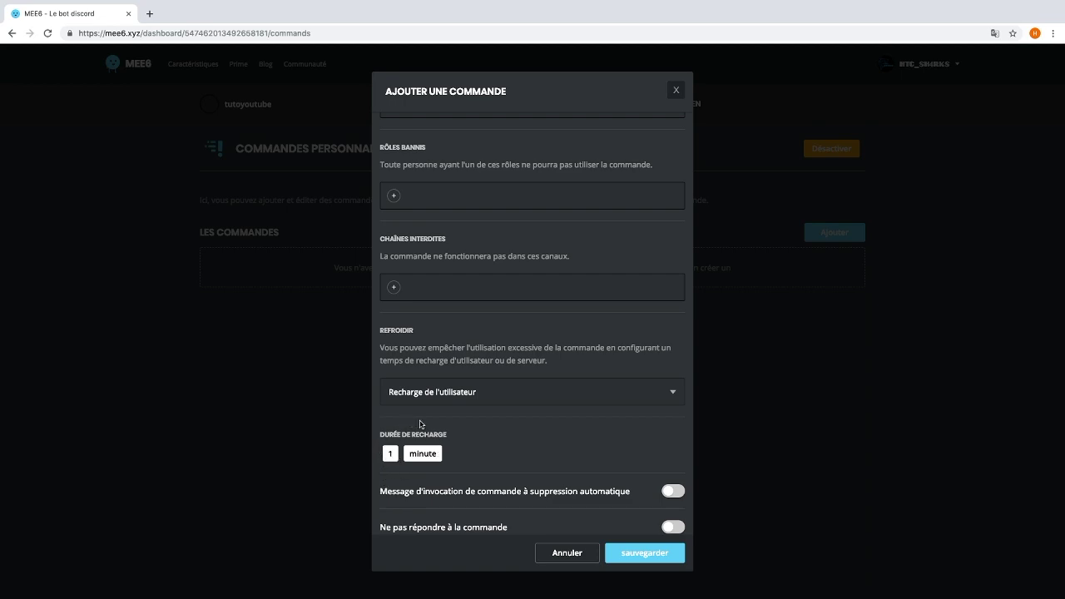
scroll(424, 429, down, 1)
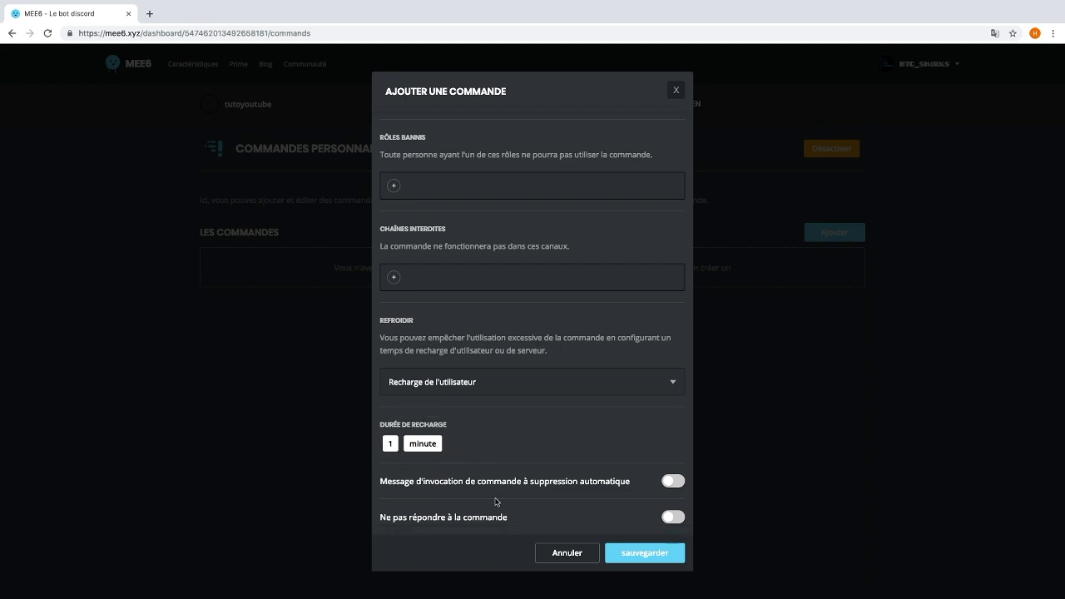
click(637, 553)
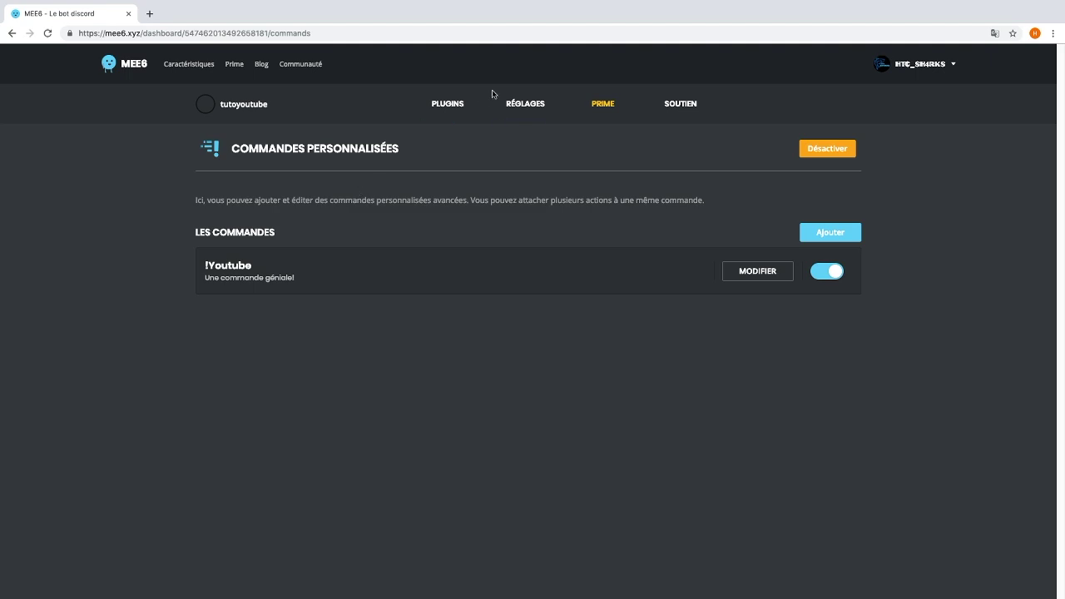
Open the search plugin (Rechercher n'importe quoi), show the page in its original language and examine its list of commands
click(457, 104)
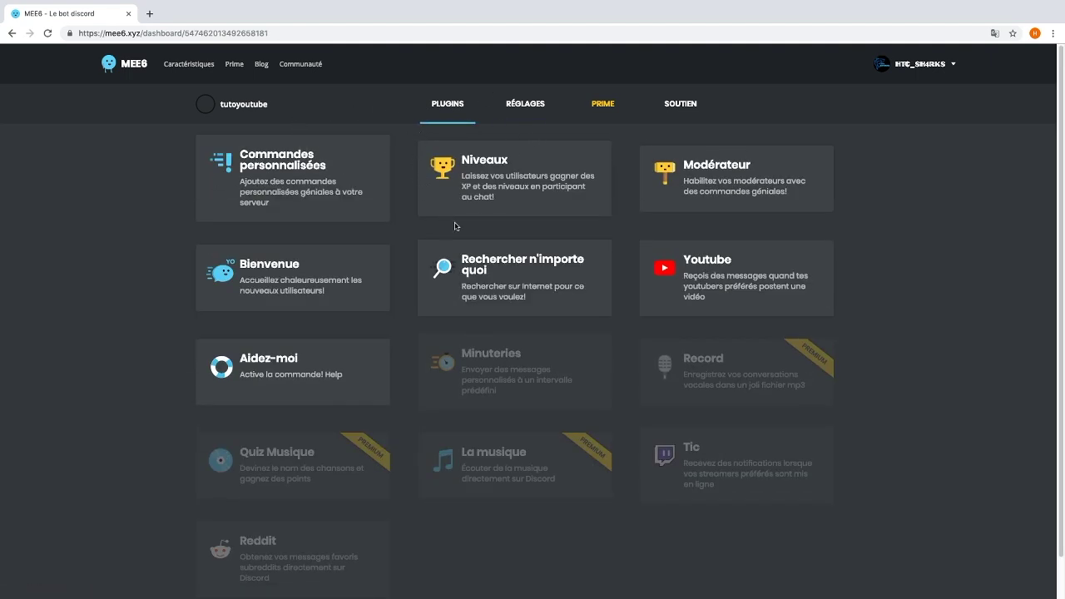
click(510, 278)
scroll(404, 238, down, 1)
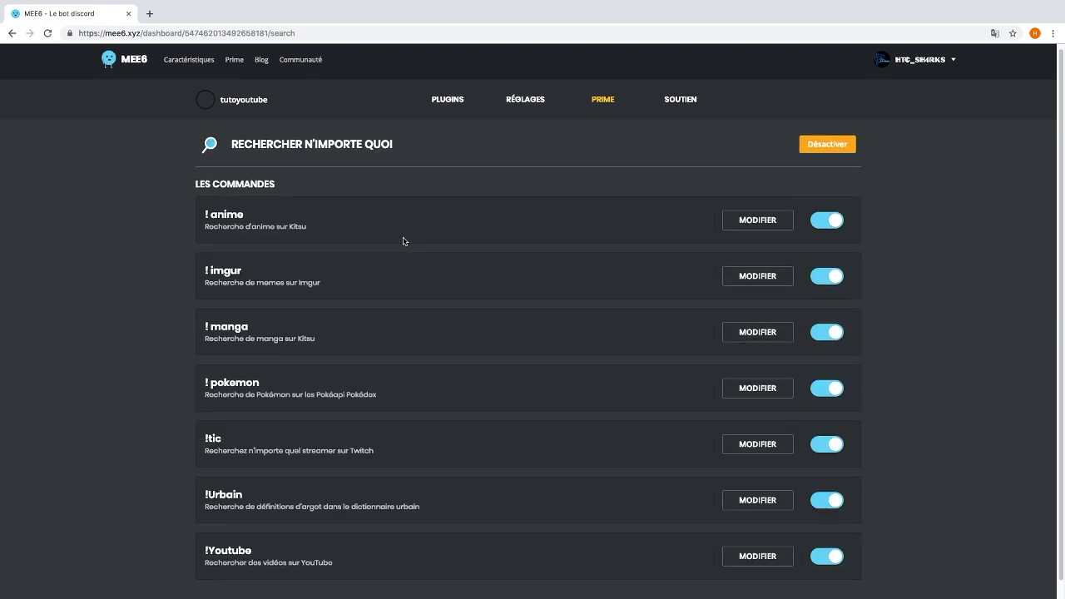
scroll(454, 239, up, 1)
click(995, 32)
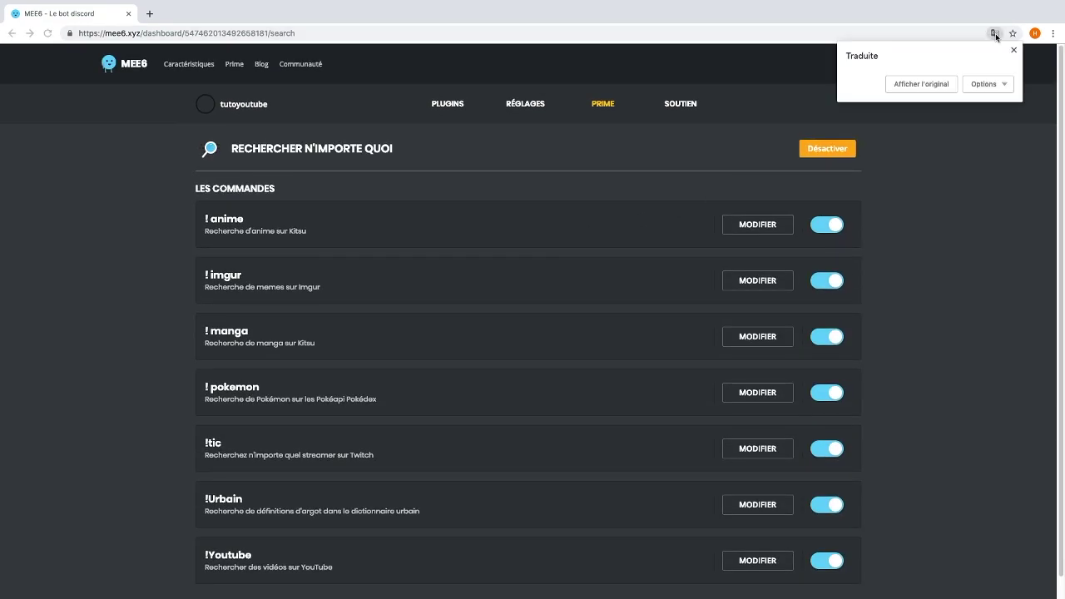
click(940, 89)
drag(205, 218, 333, 444)
scroll(333, 444, down, 1)
click(119, 151)
scroll(250, 200, up, 1)
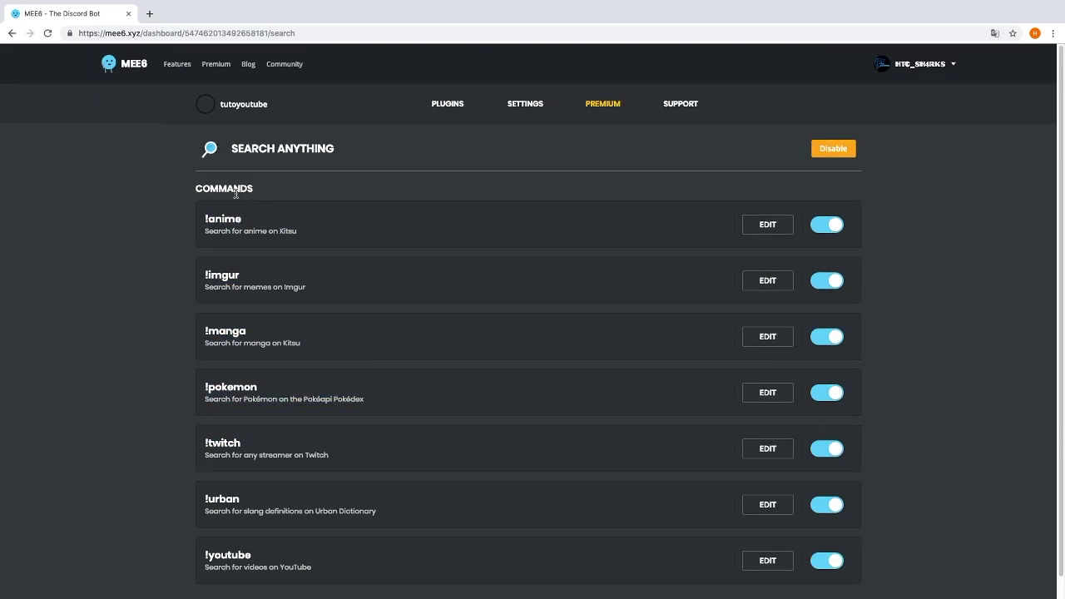
Return to the plugin overview, switch to Discord and look at the général and accueil channels of the tutoyoutube server
click(463, 104)
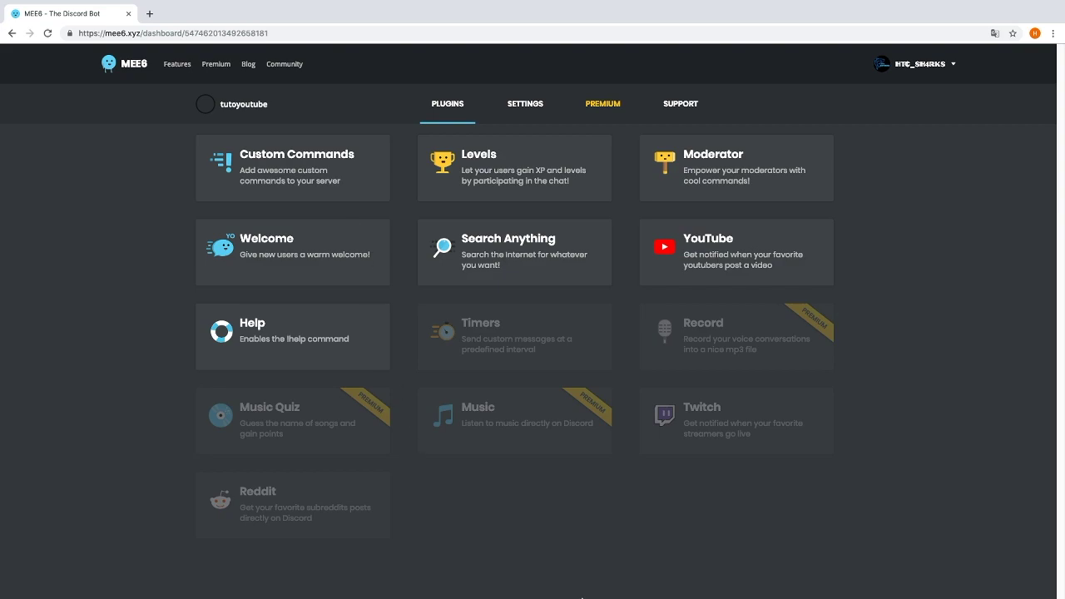
mouse_move(714, 594)
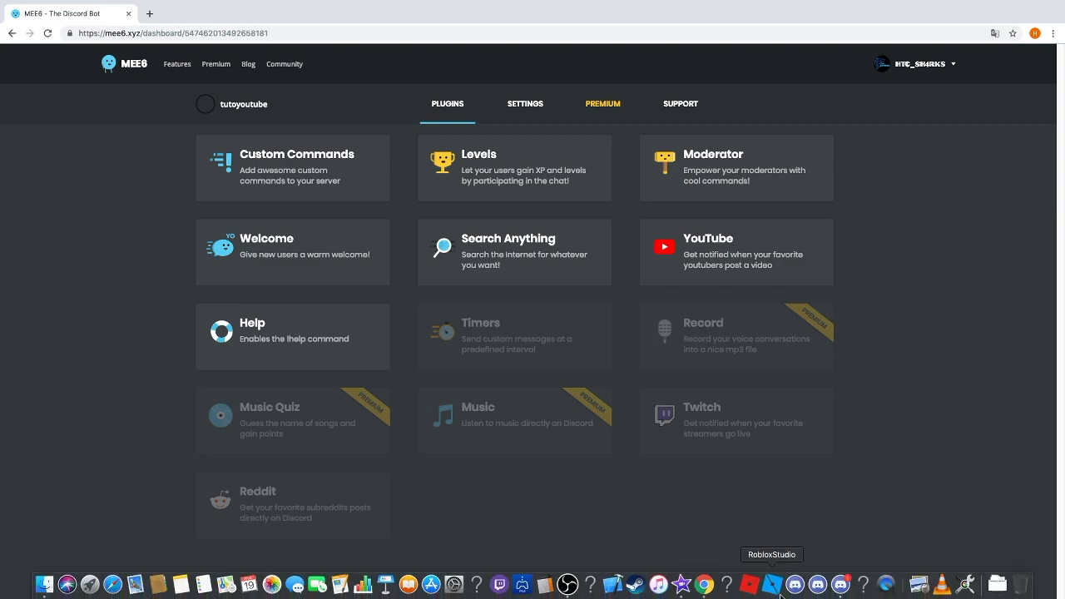
click(838, 584)
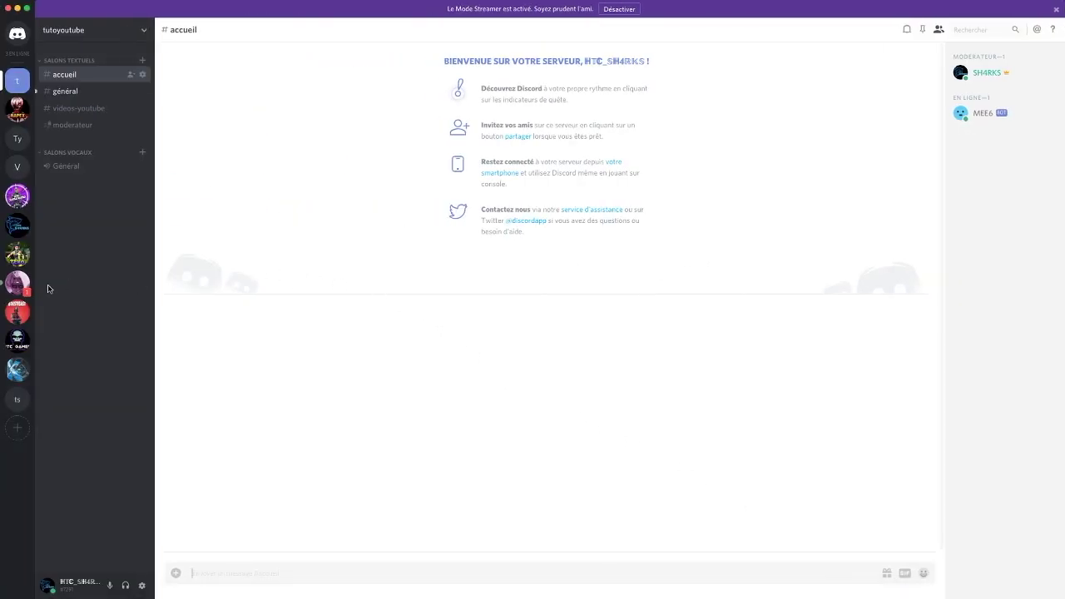
click(66, 93)
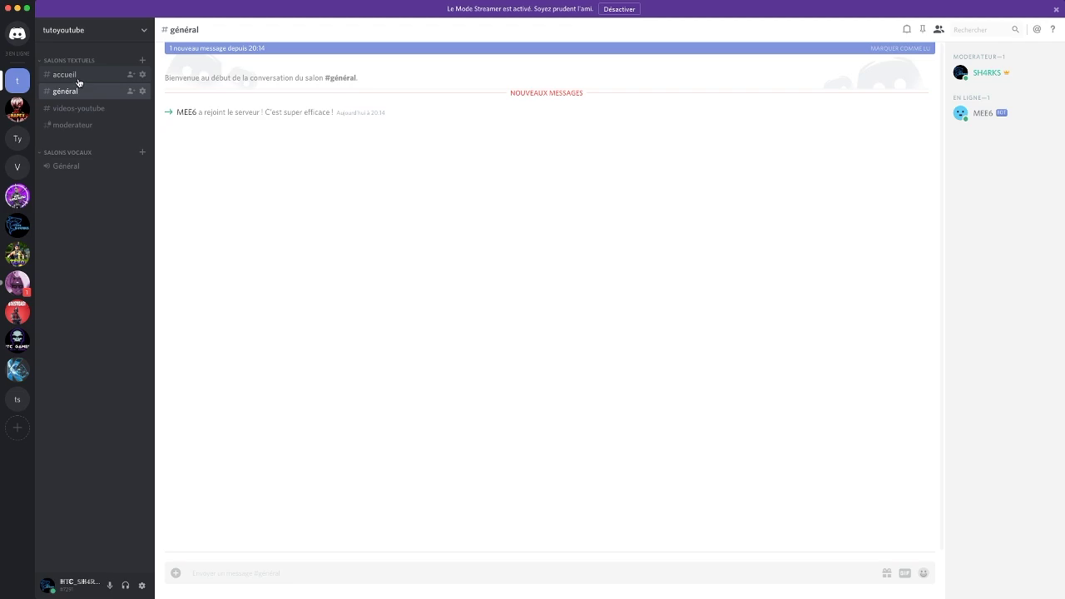
click(73, 76)
Create a private text channel named logs-du-bot, accessible to the MEE6 and Moderateur roles, and open it
click(143, 35)
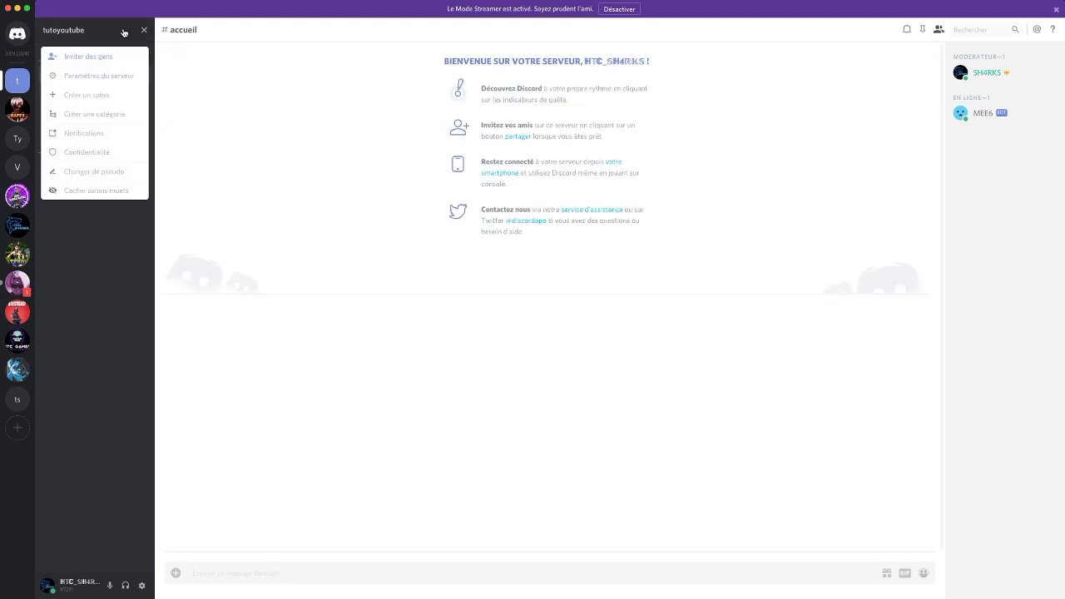
click(102, 95)
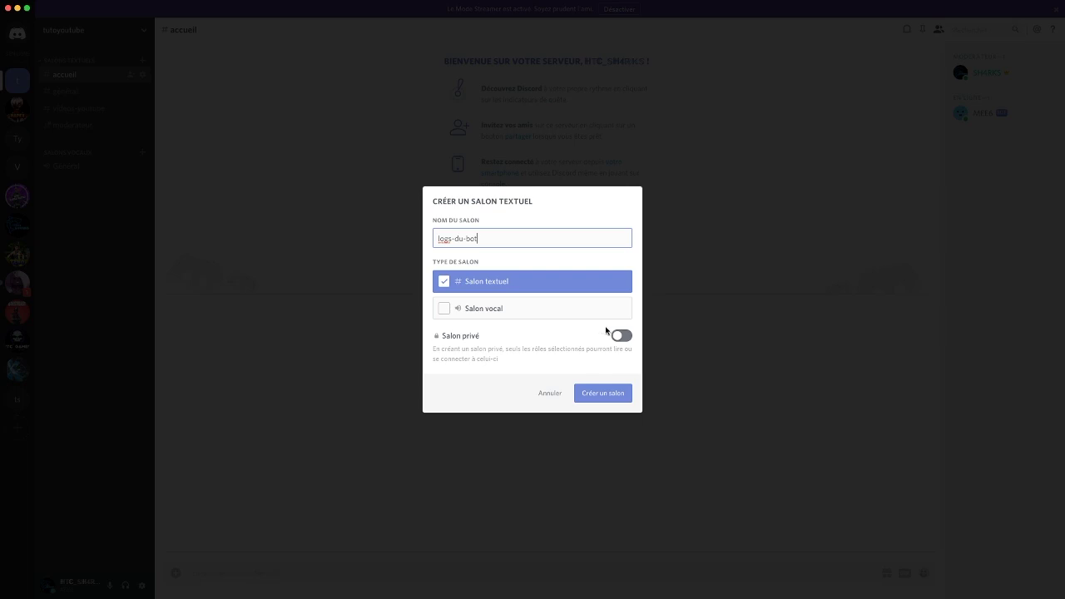
click(618, 335)
click(621, 410)
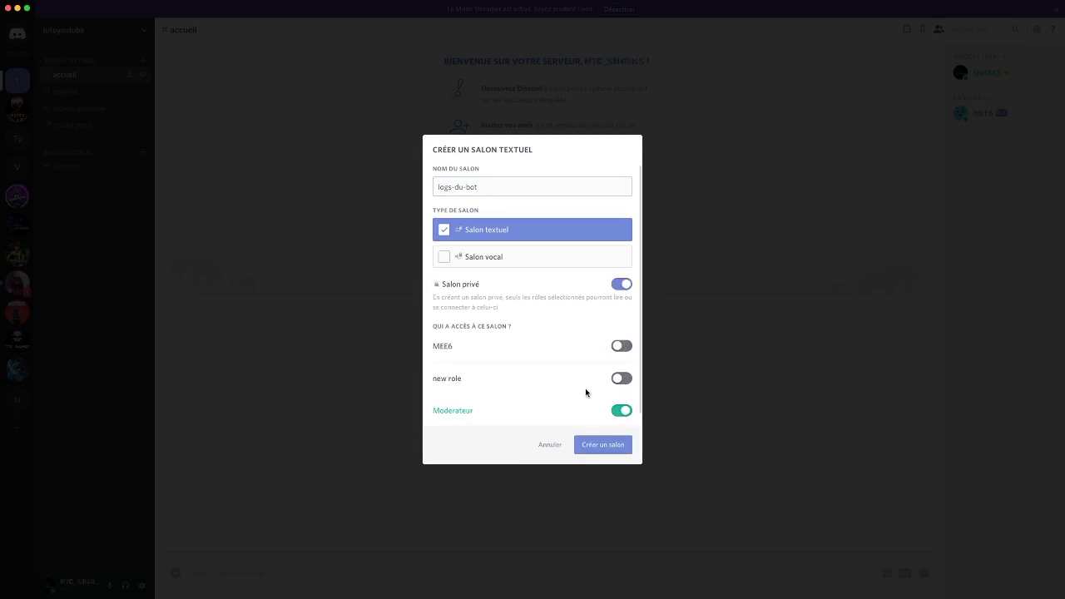
click(626, 347)
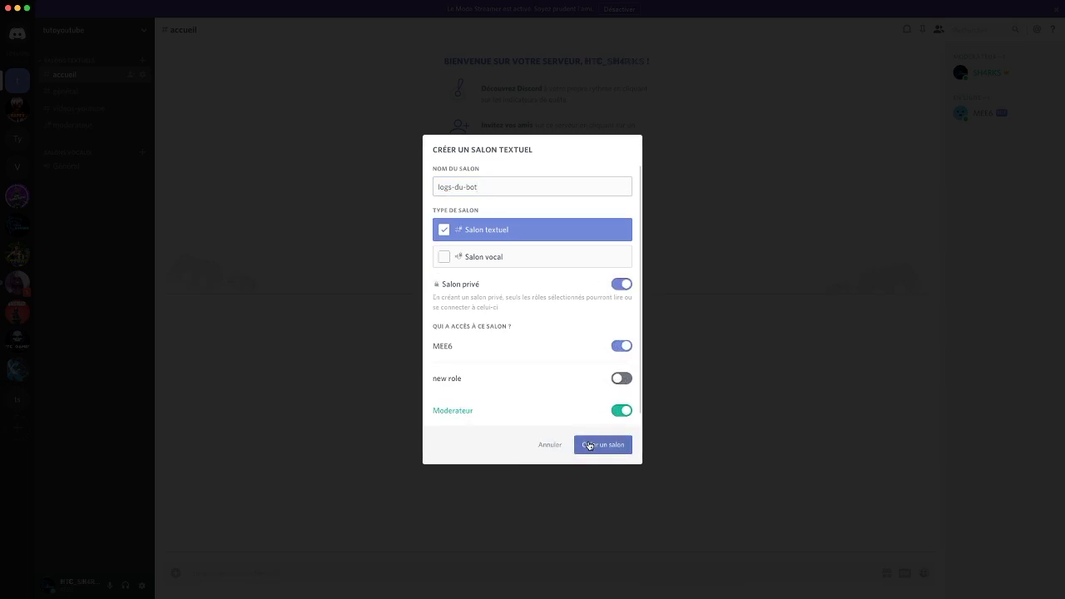
click(593, 445)
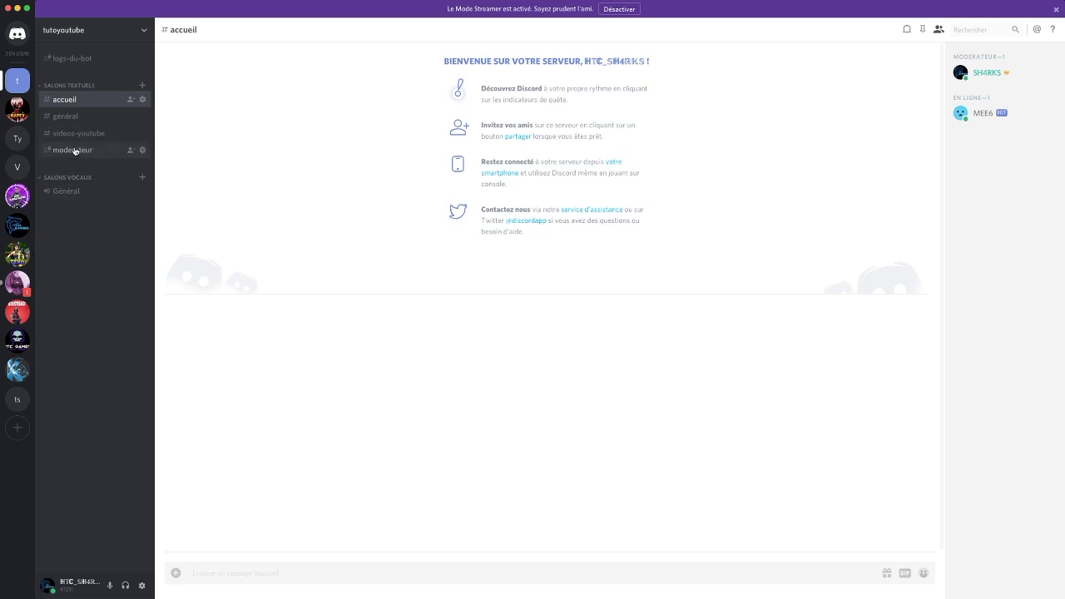
click(90, 59)
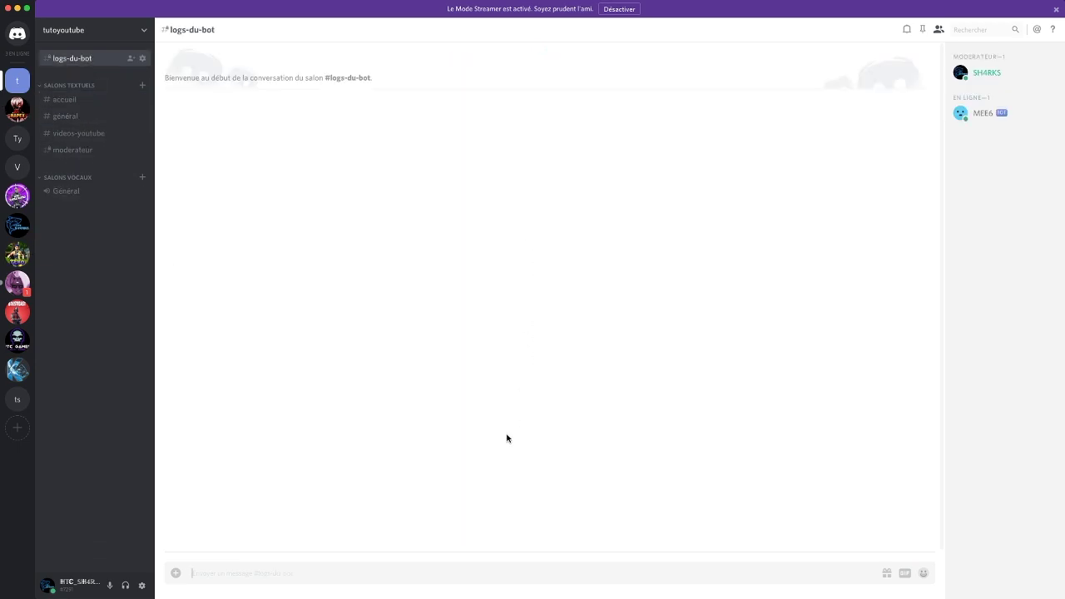
Switch back to the MEE6 dashboard in Chrome, open the Moderator plugin and translate its page into French
mouse_move(635, 586)
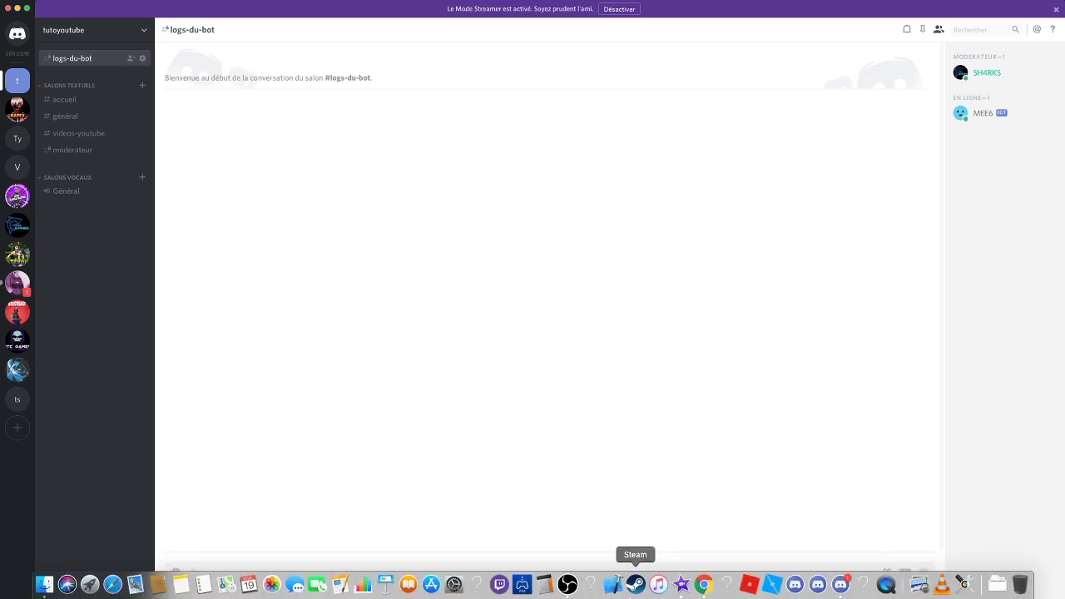
click(703, 585)
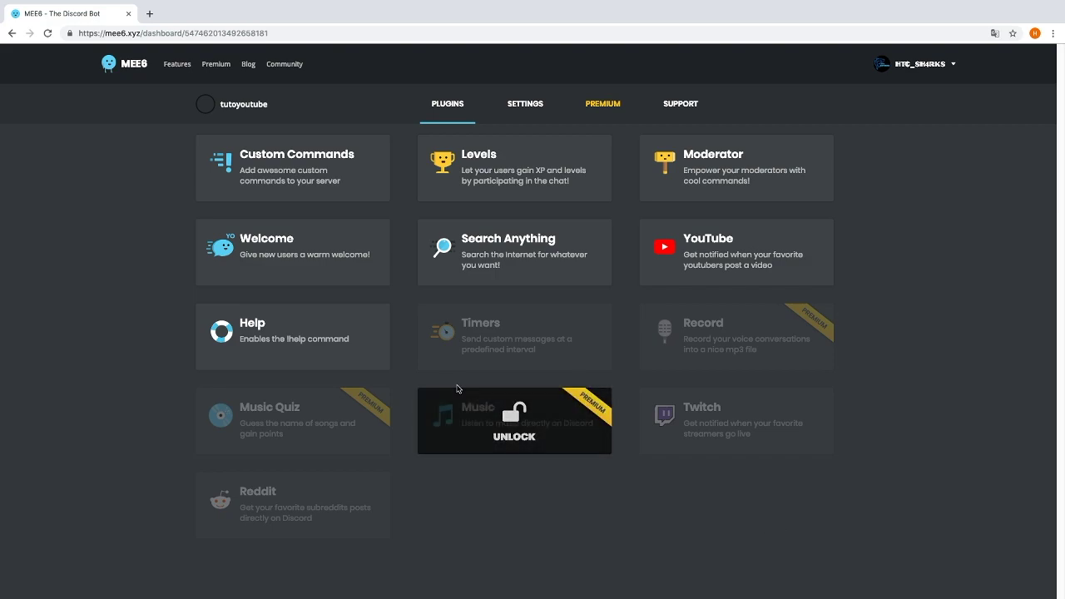
click(680, 192)
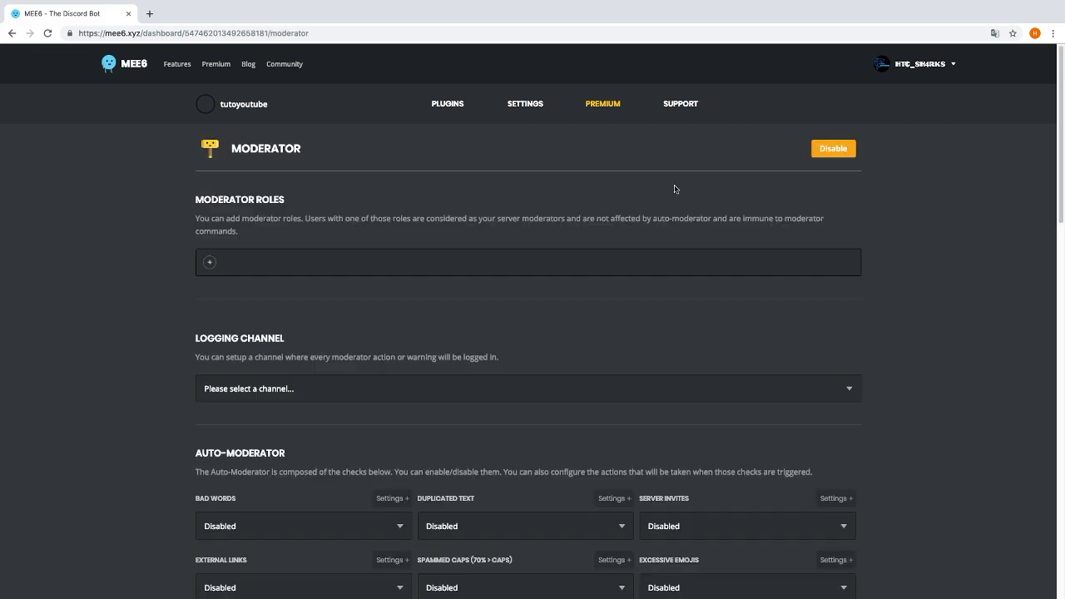
click(994, 33)
click(992, 98)
click(1006, 208)
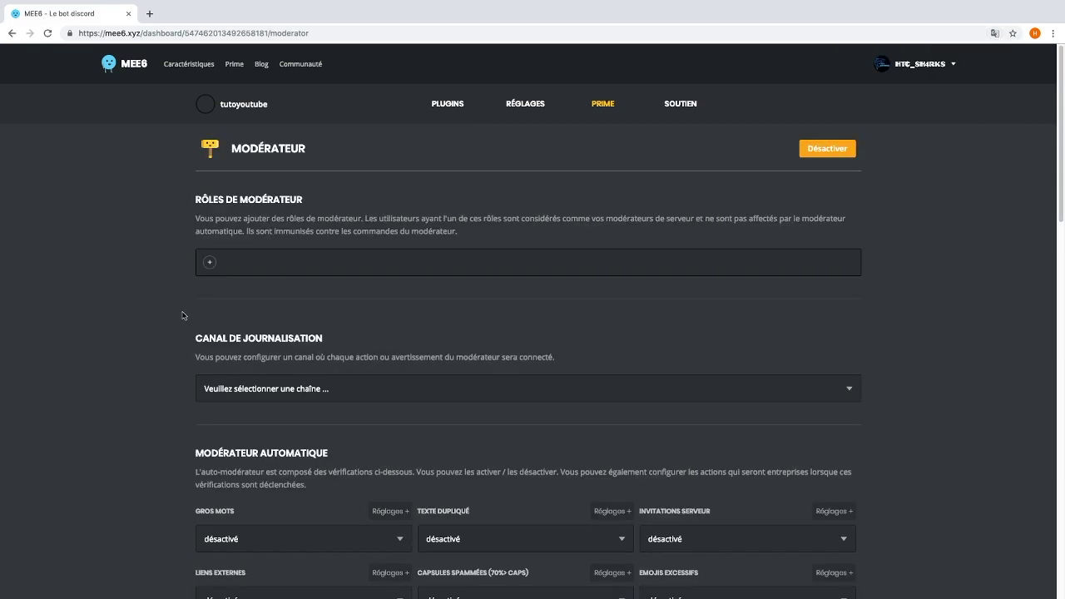
Add Moderateur to the moderator roles of the Modérateur plugin
scroll(214, 283, down, 1)
click(212, 235)
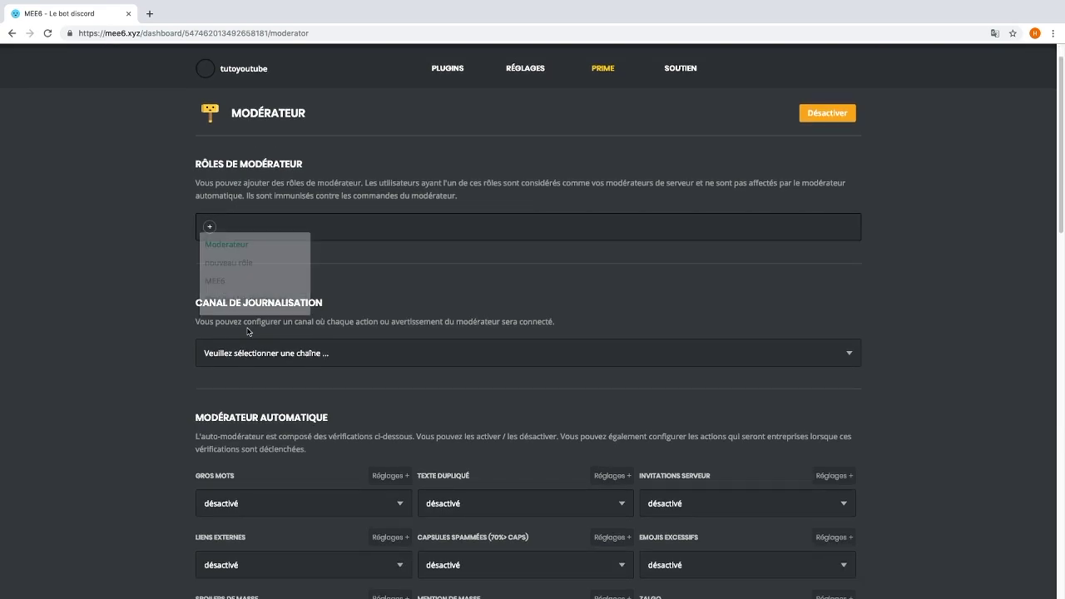
click(242, 249)
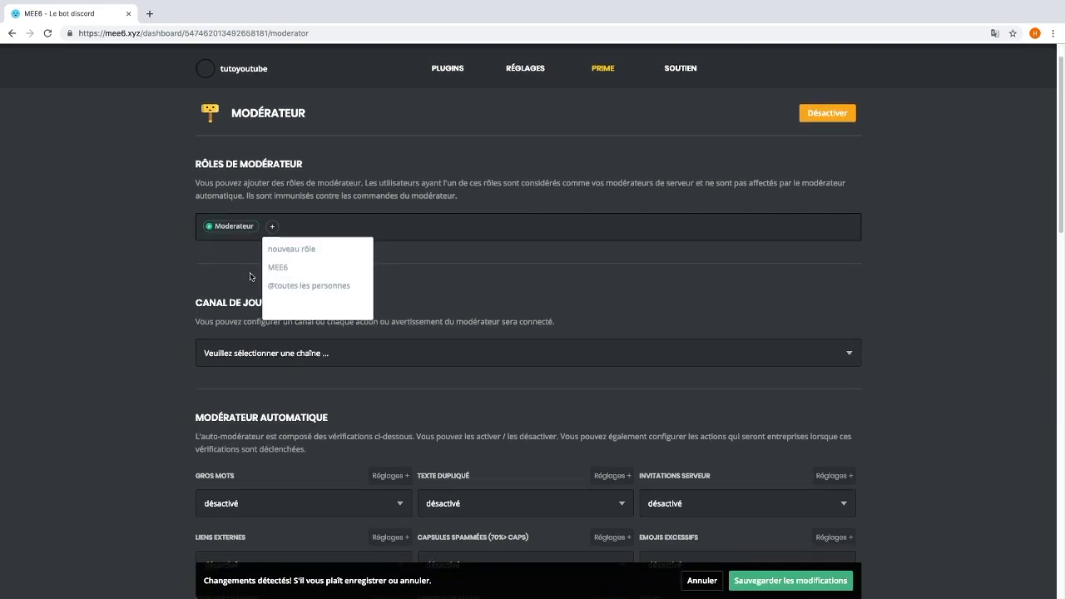
click(137, 292)
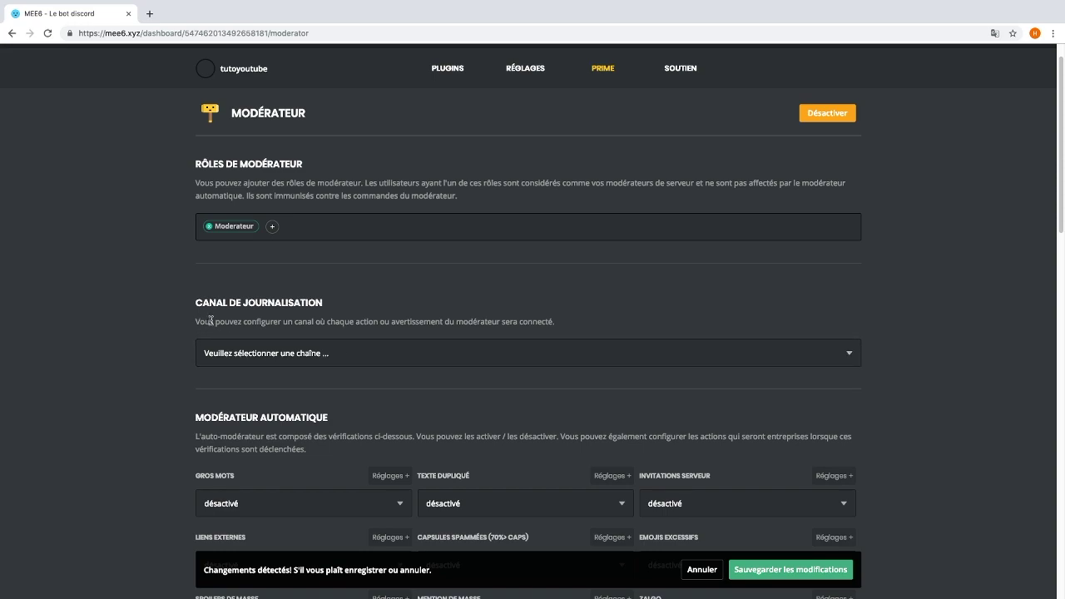
Set the Modérateur plugin's logging channel to logs-du-bot, authorize the MEE6 webhook for that channel and save the changes
drag(195, 323, 554, 322)
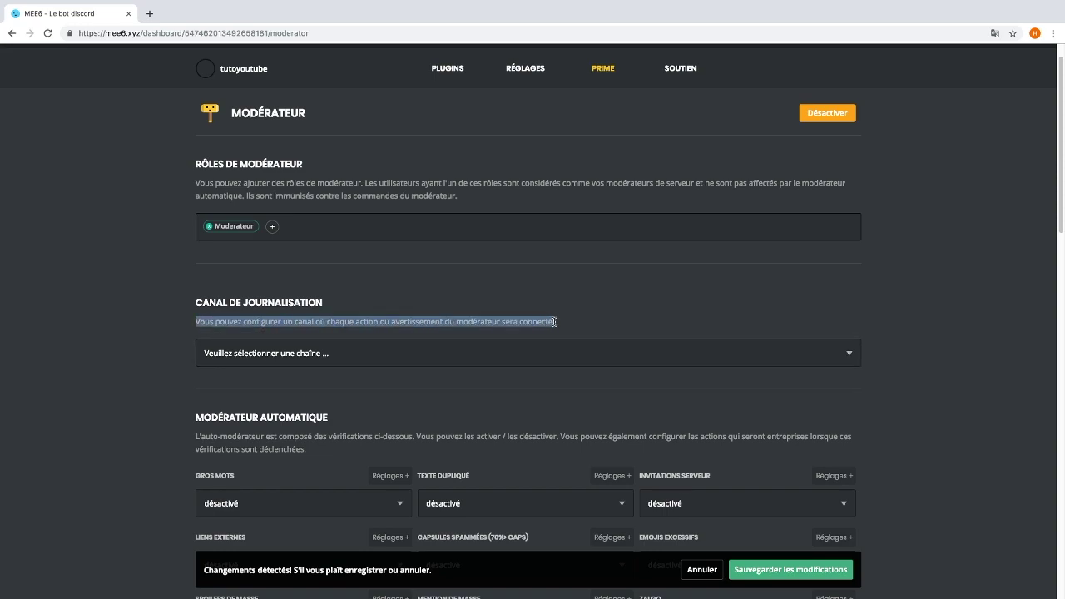
click(91, 348)
click(804, 352)
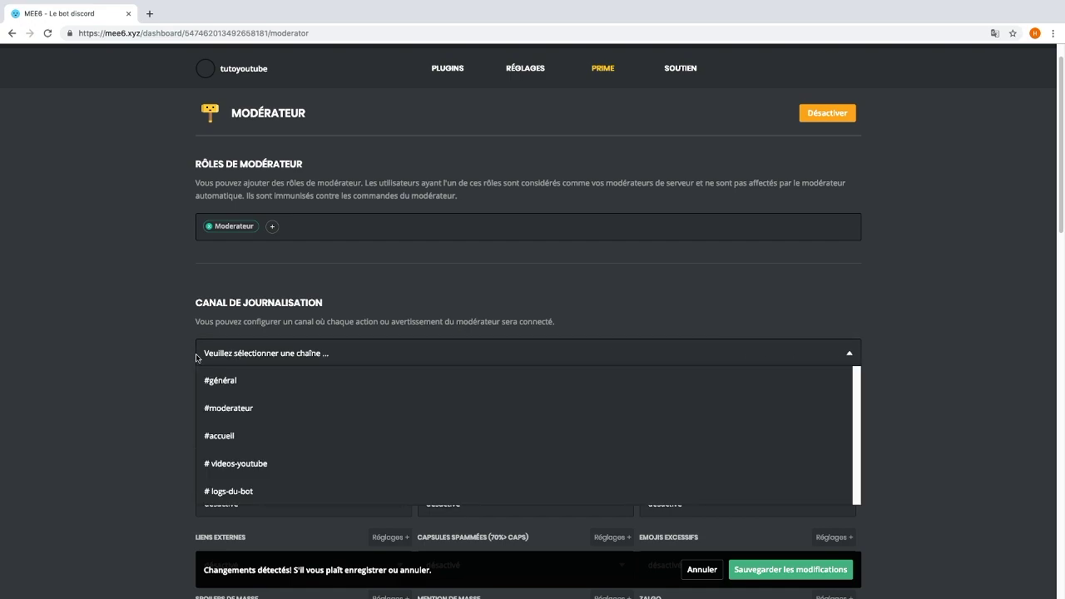
click(287, 485)
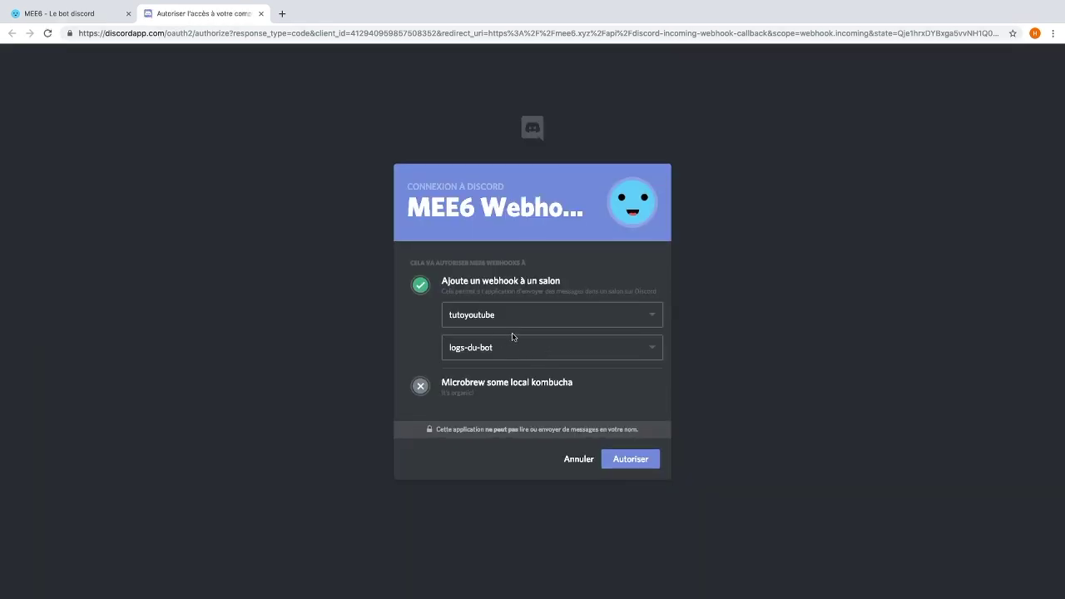
click(613, 459)
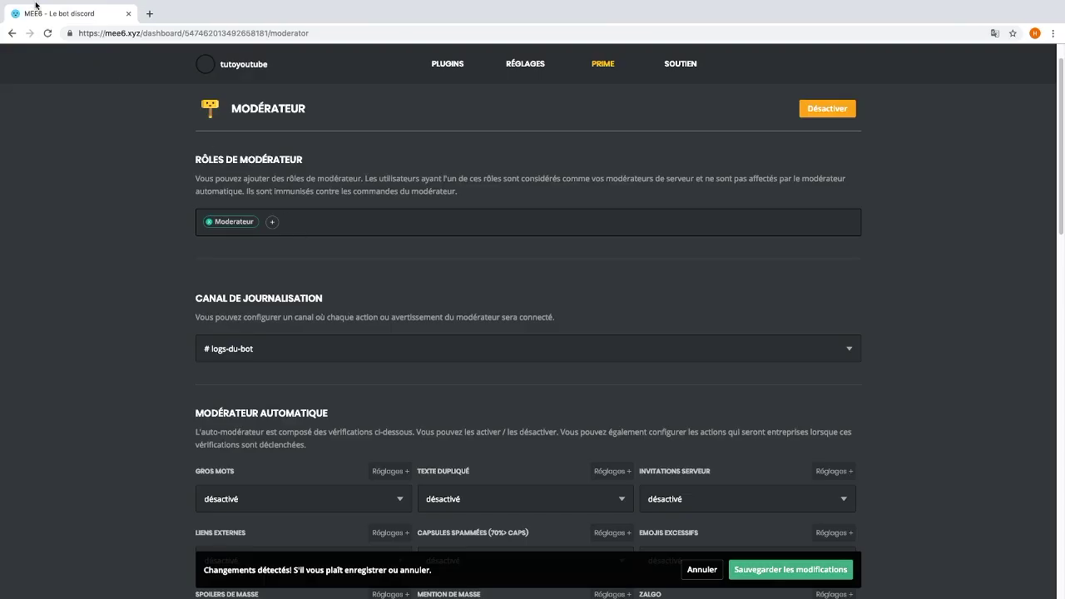
scroll(463, 374, down, 1)
click(770, 571)
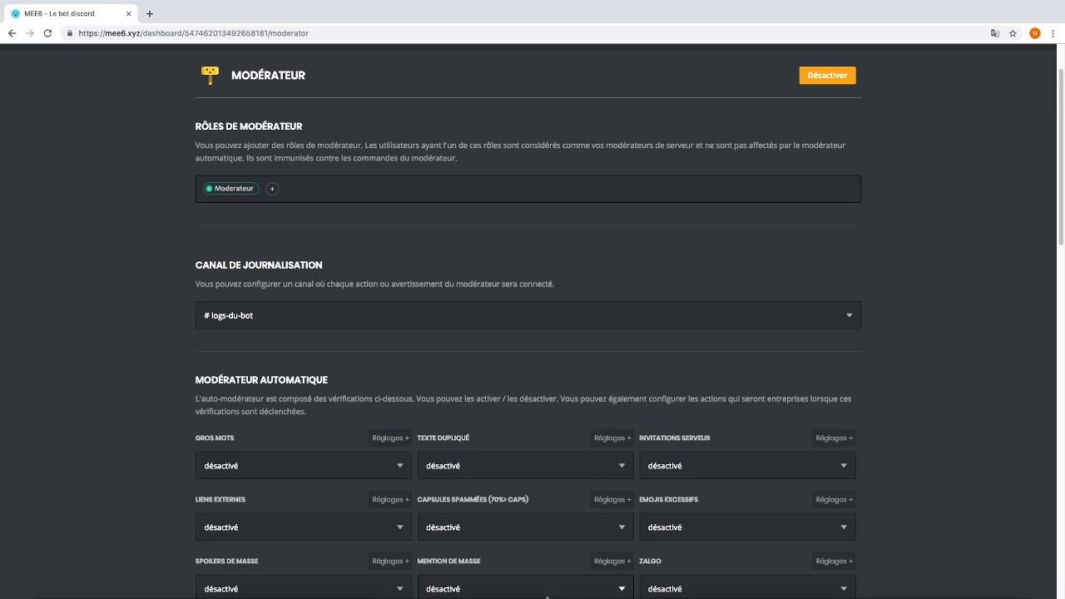
Switch to Discord, open the invitation for the tutoyoutube server, and check the arrival messages in accueil and général
mouse_move(545, 593)
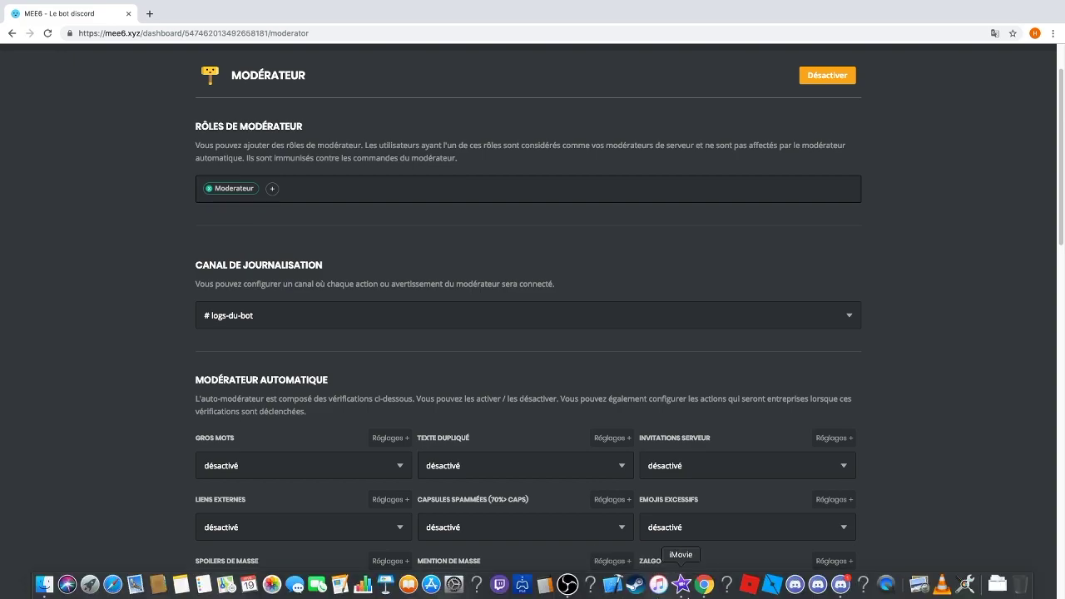
click(841, 584)
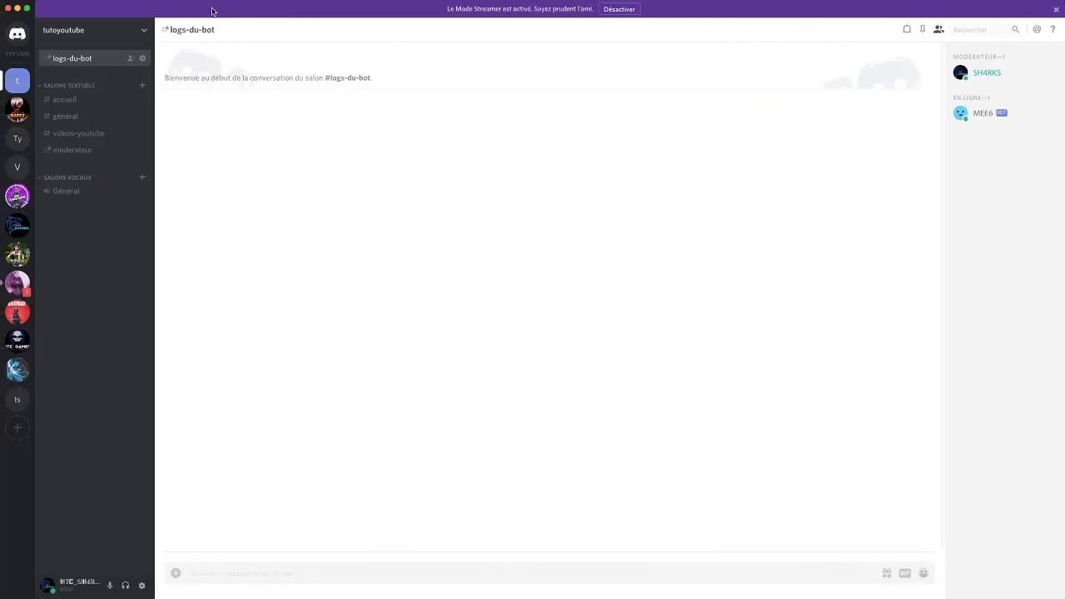
click(140, 39)
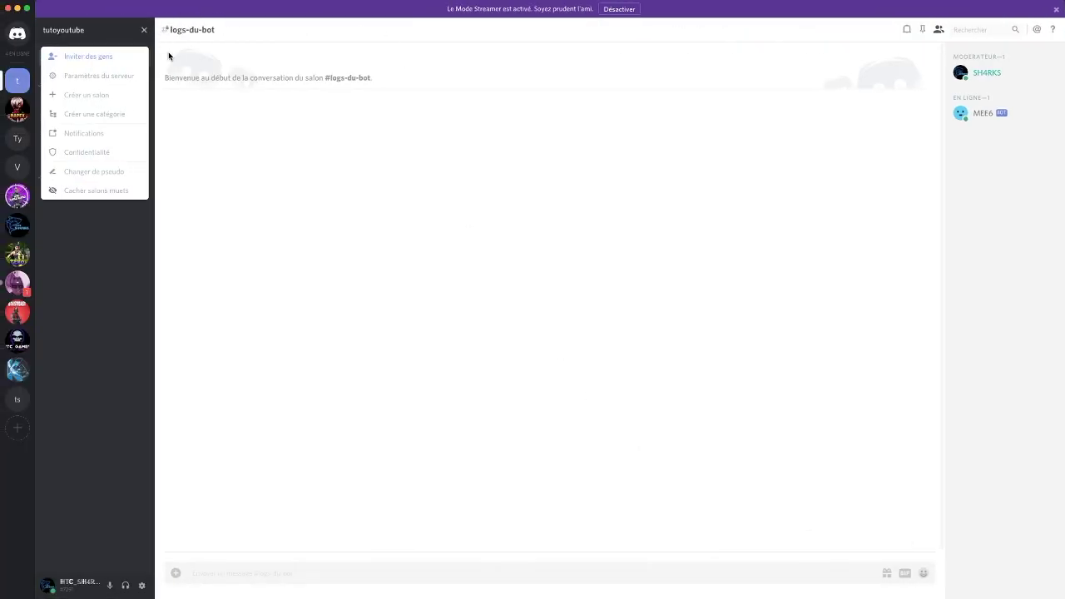
click(107, 57)
click(630, 288)
click(629, 218)
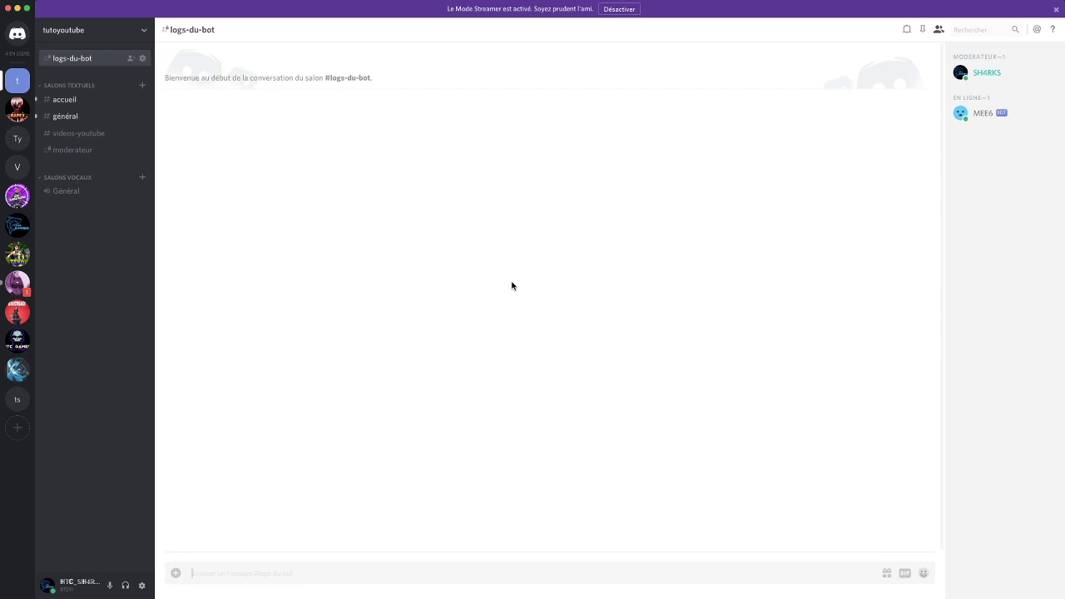
click(50, 100)
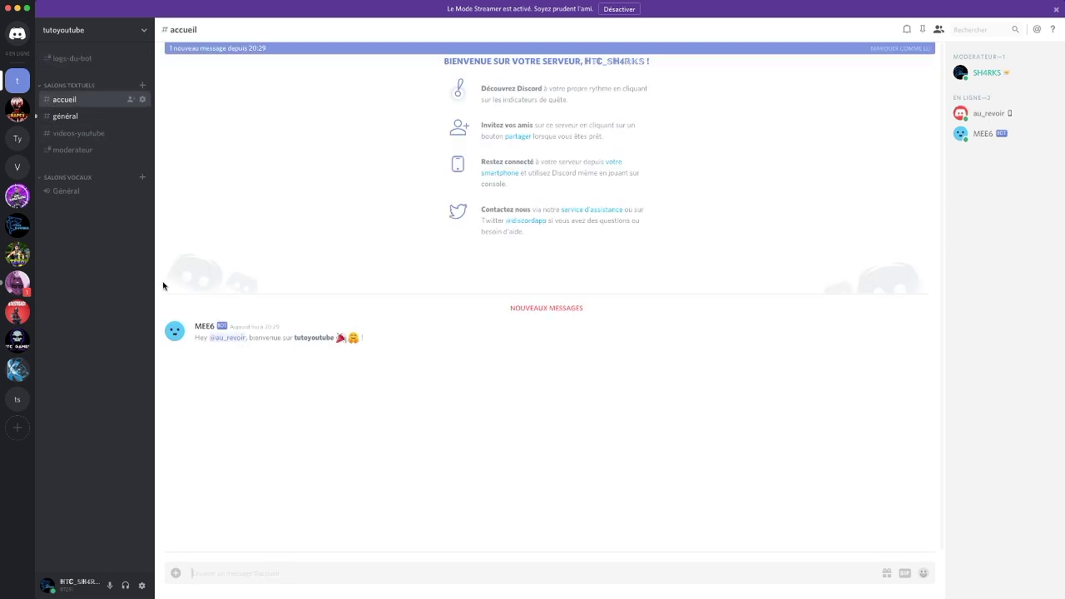
click(55, 116)
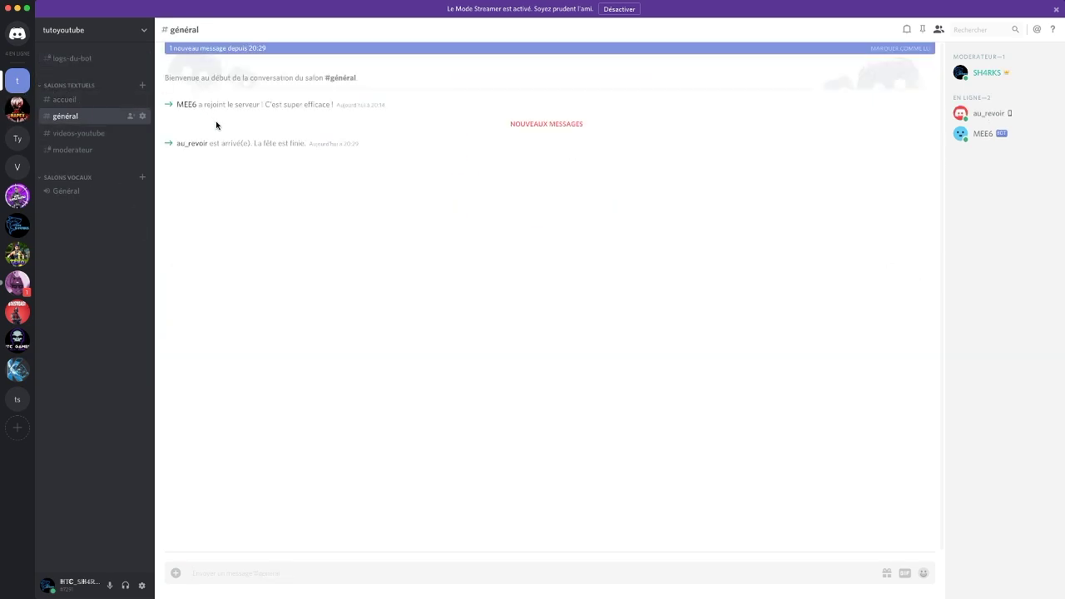
Set the tutoyoutube server's welcome message channel to Pas de messages de bienvenue, save it and leave the server settings
click(115, 32)
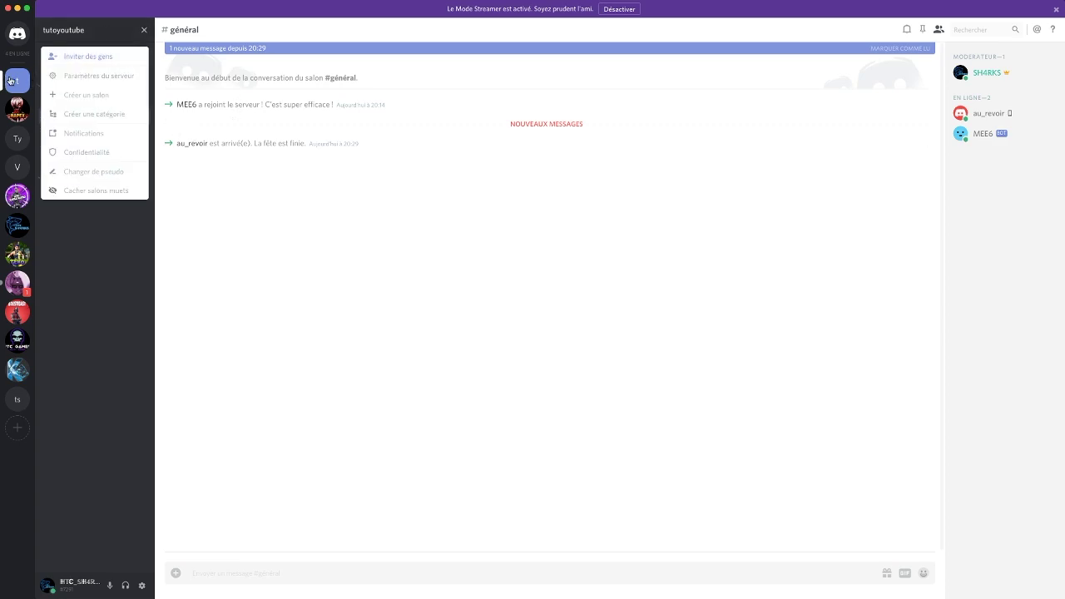
click(98, 76)
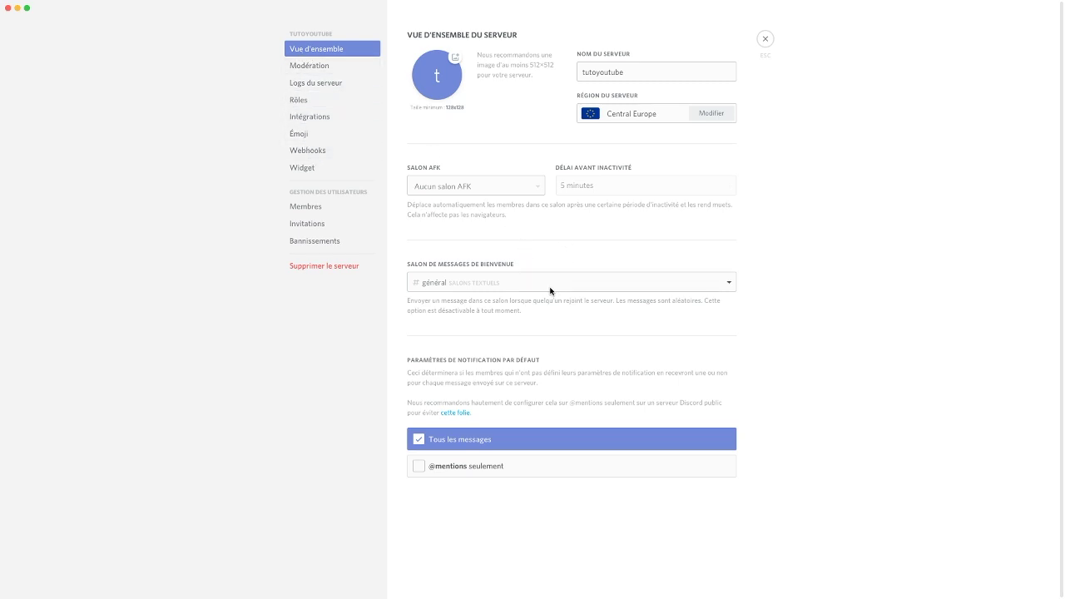
click(480, 283)
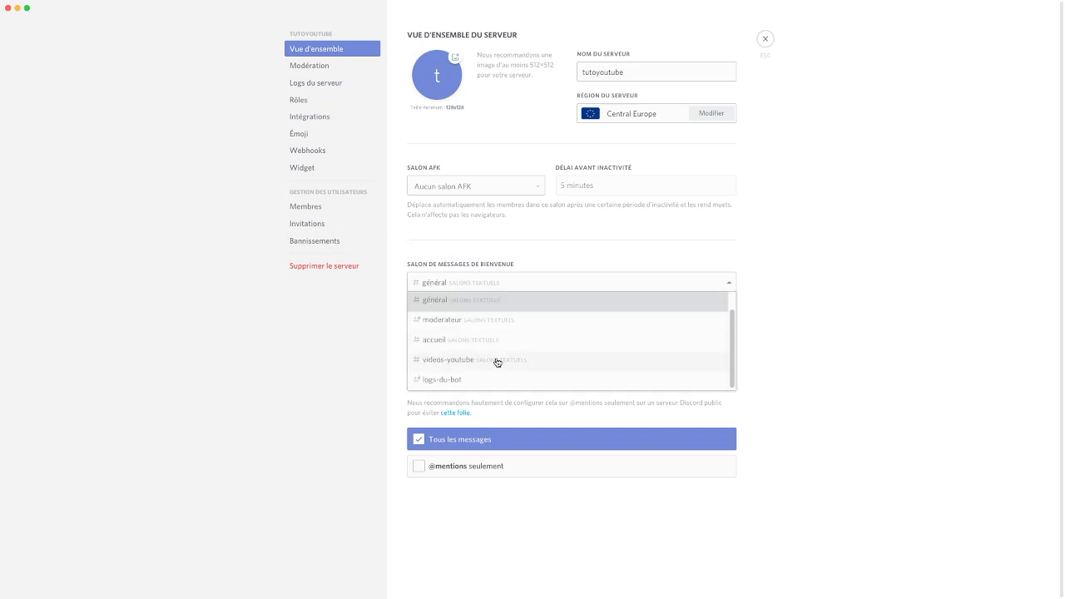
scroll(502, 337, up, 1)
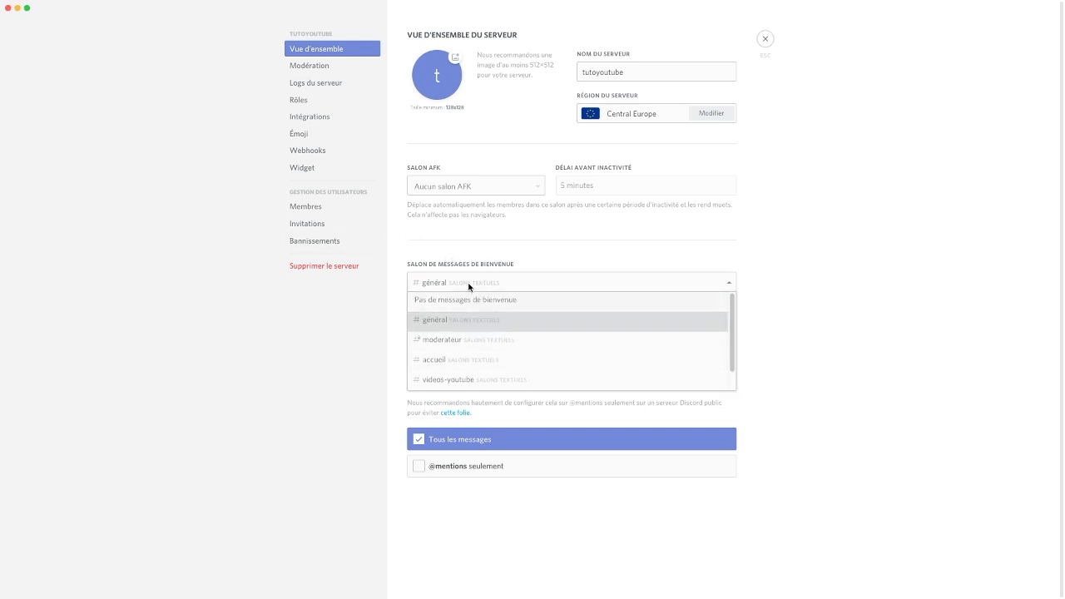
click(432, 300)
click(713, 578)
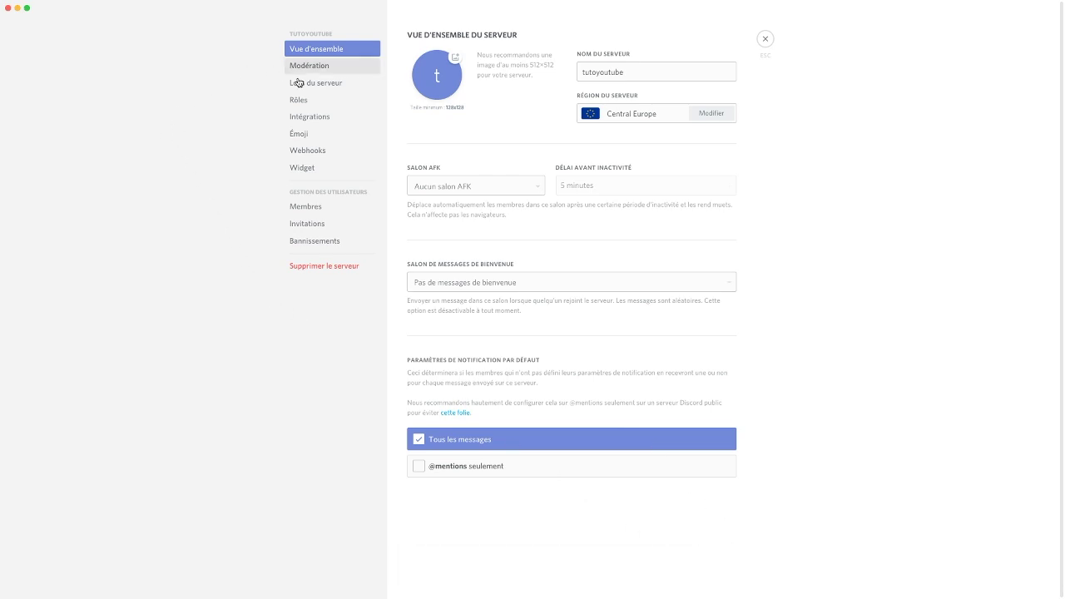
key(Escape)
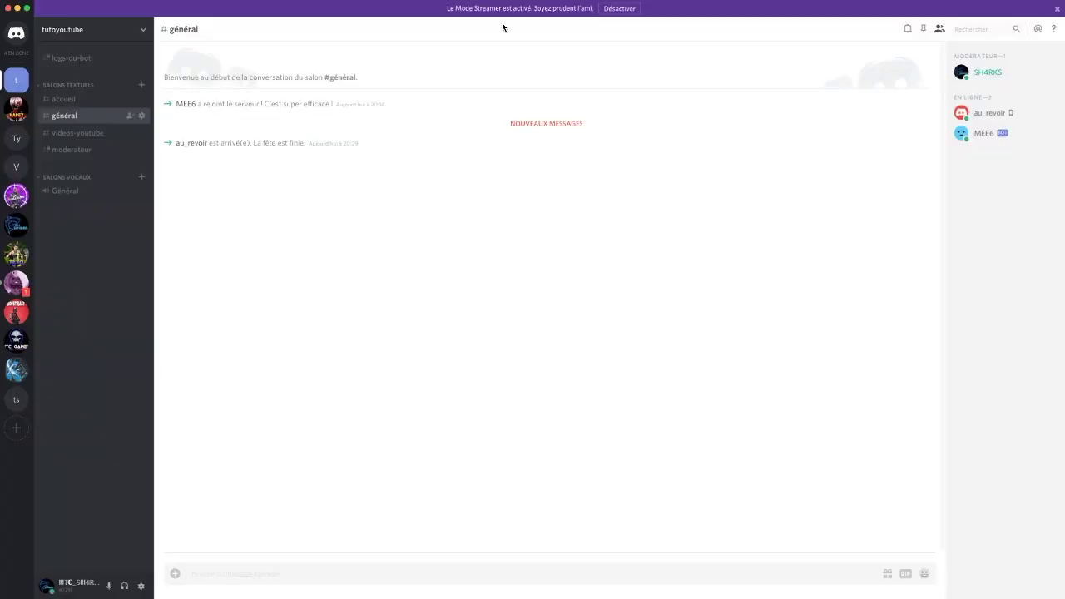
View the accueil channel and send a !warn command in général against the newly joined member with the reason "grots mots"
click(73, 100)
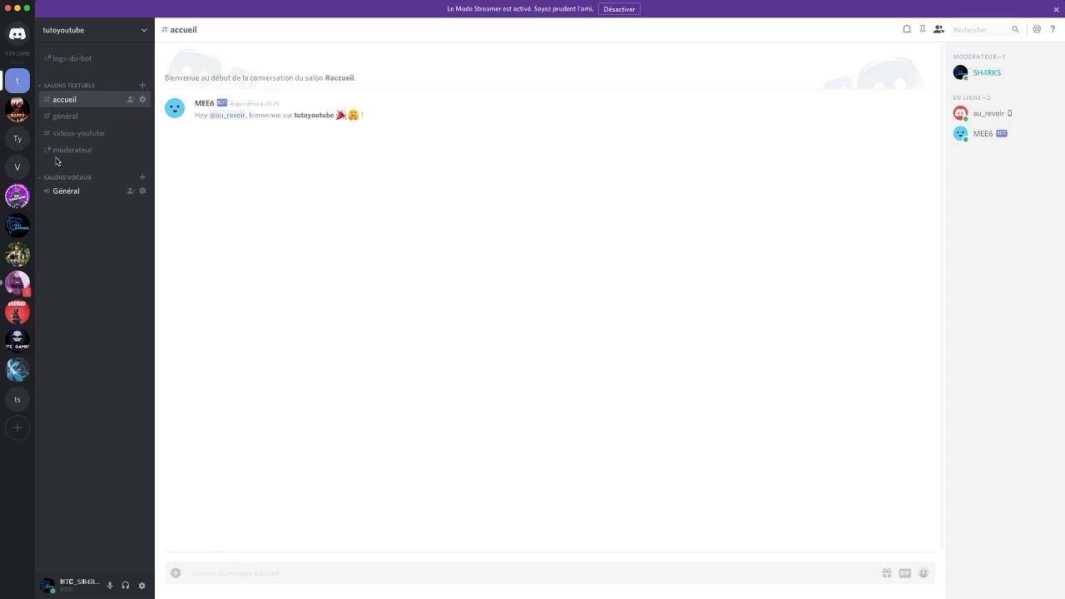
click(66, 115)
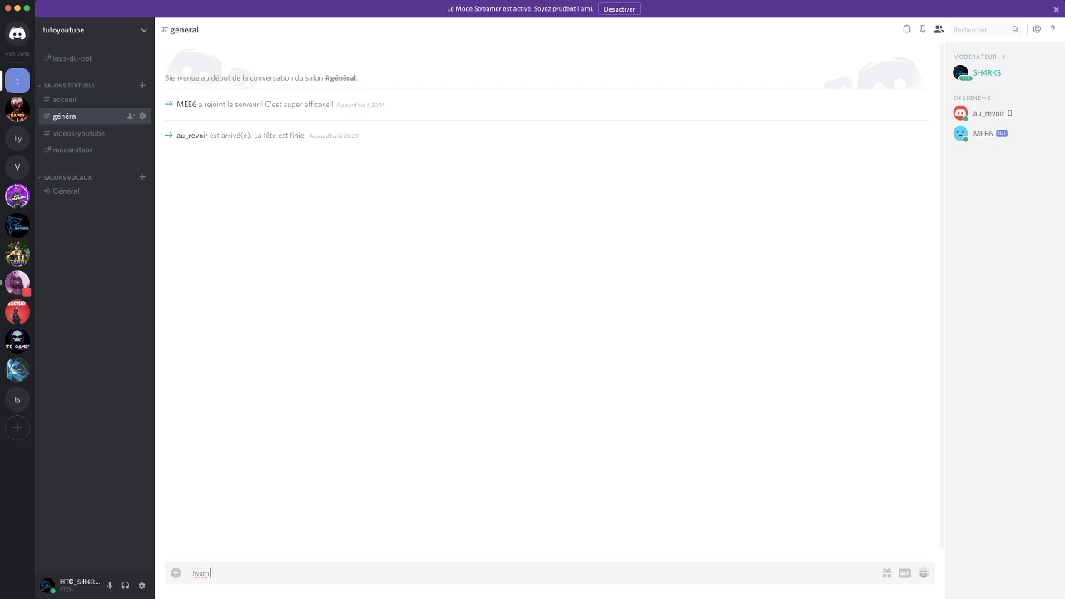
text(@a)
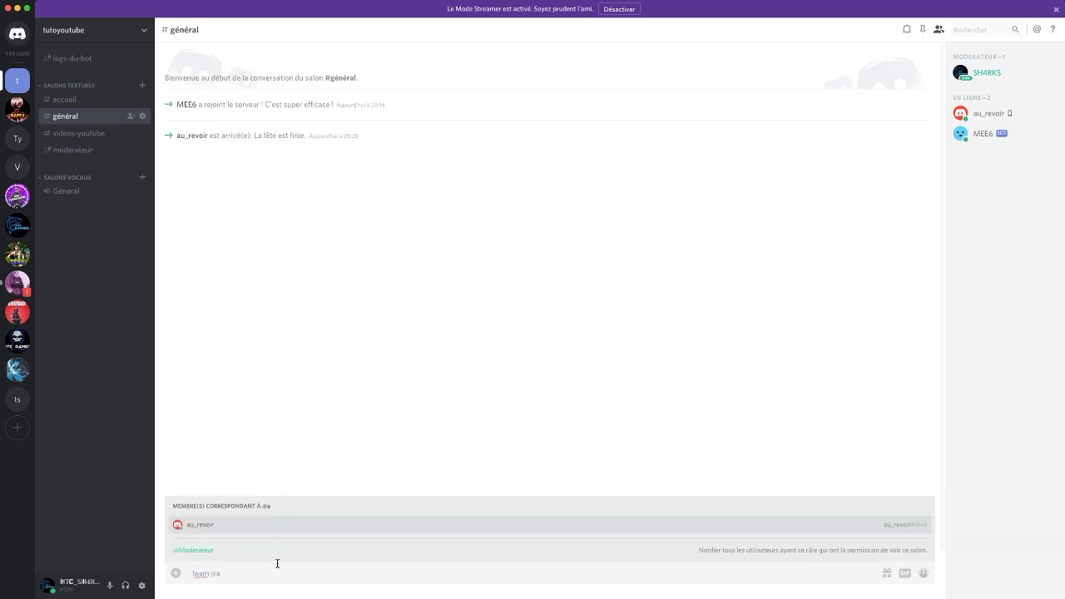
click(274, 528)
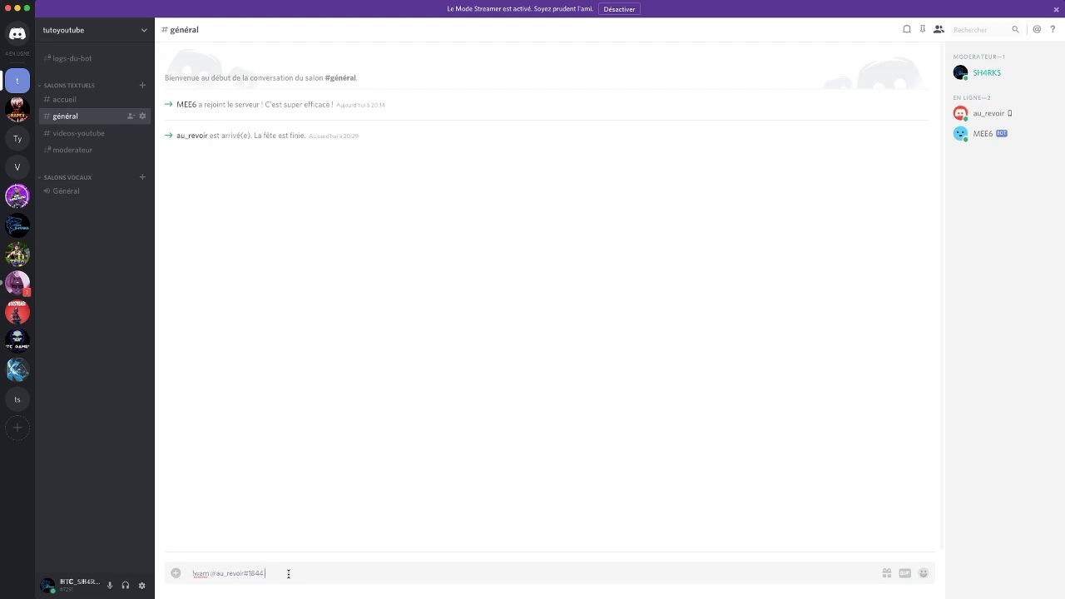
text(grots mots)
key(Return)
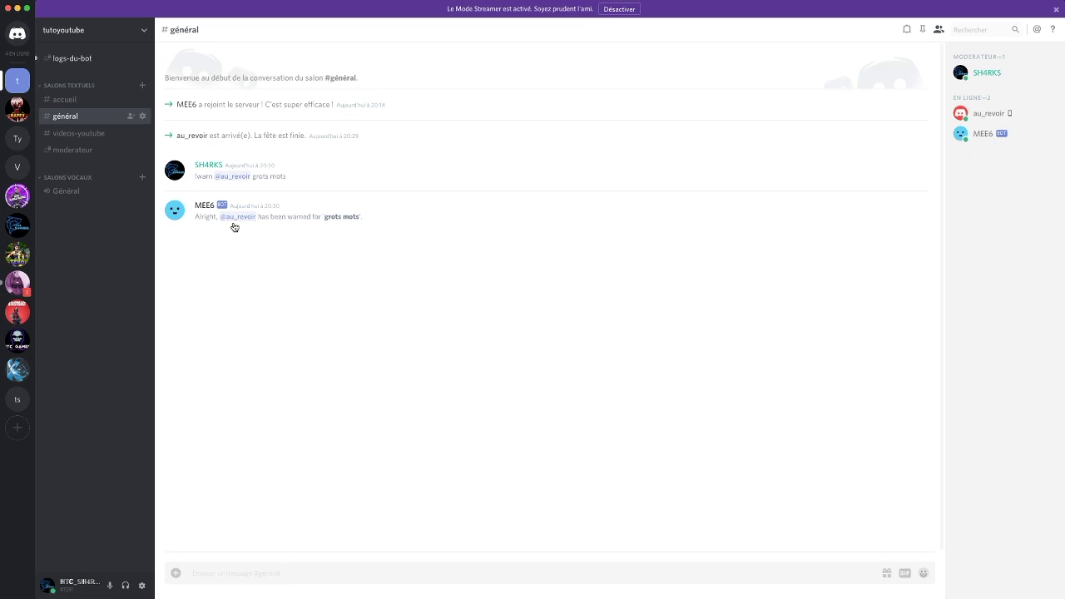
Examine MEE6's warning reply in général and the user, moderator and reason fields of its entry in logs-du-bot
drag(195, 214, 368, 231)
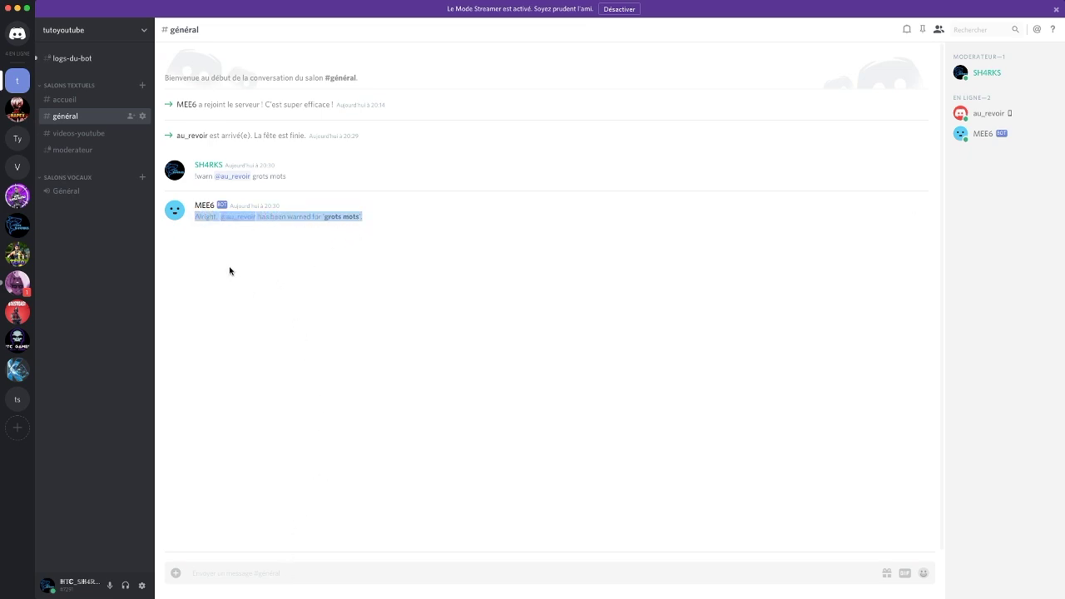
drag(386, 202, 363, 206)
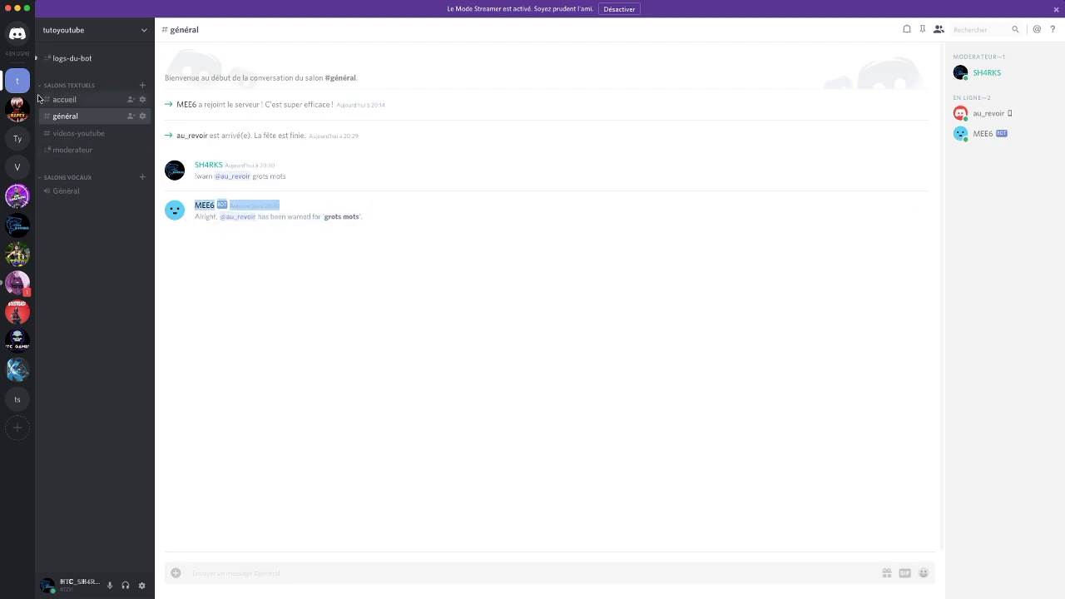
click(71, 60)
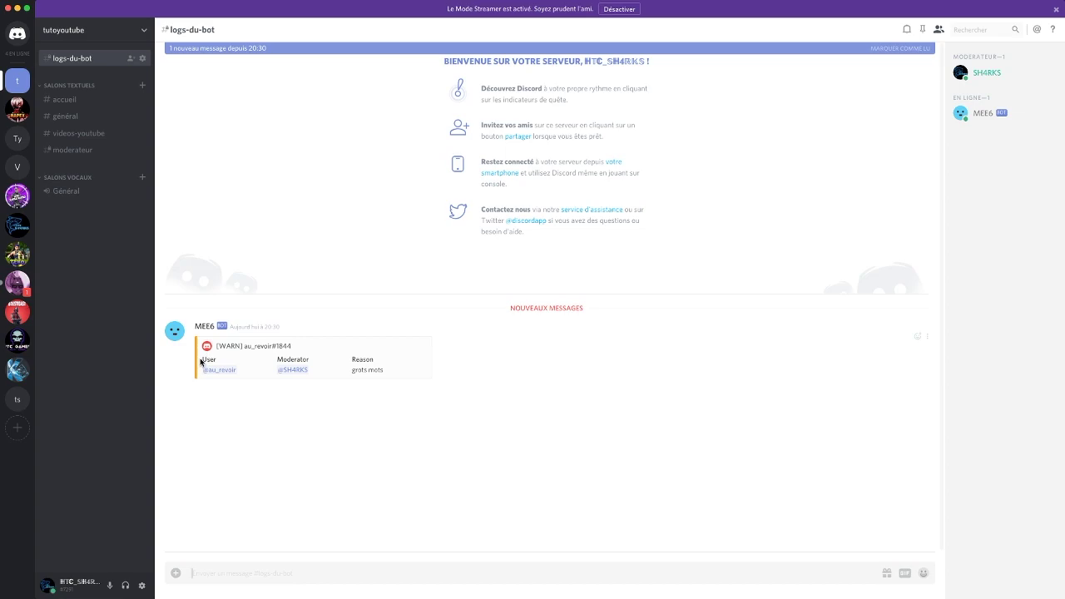
drag(201, 362, 227, 412)
drag(315, 368, 272, 374)
double_click(355, 363)
click(368, 336)
Switch back to the MEE6 dashboard in Chrome and return to the plugin overview of tutoyoutube
mouse_move(729, 596)
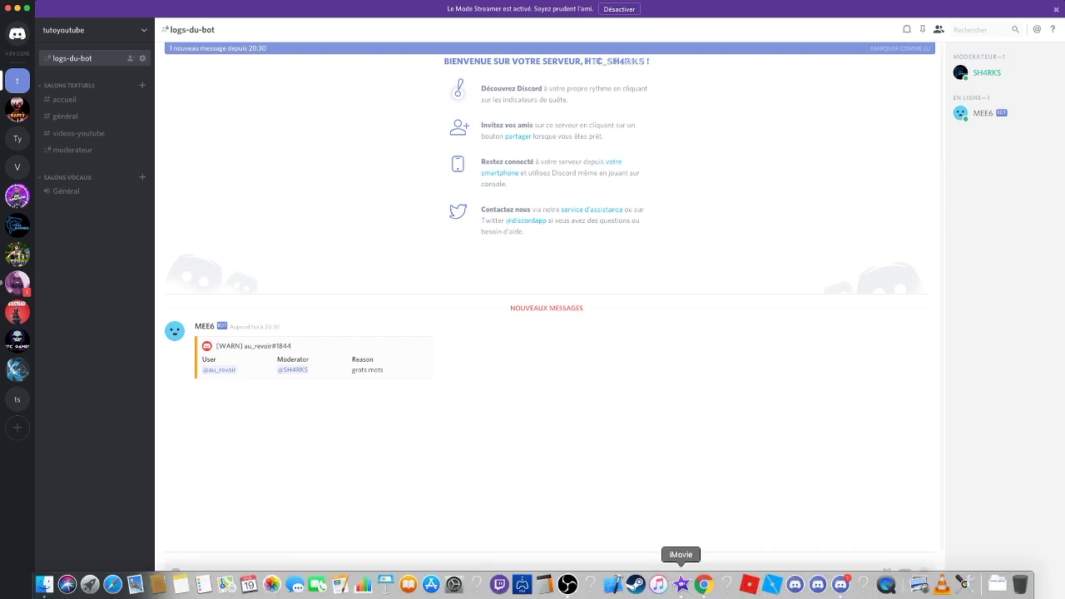
click(704, 585)
scroll(407, 334, up, 3)
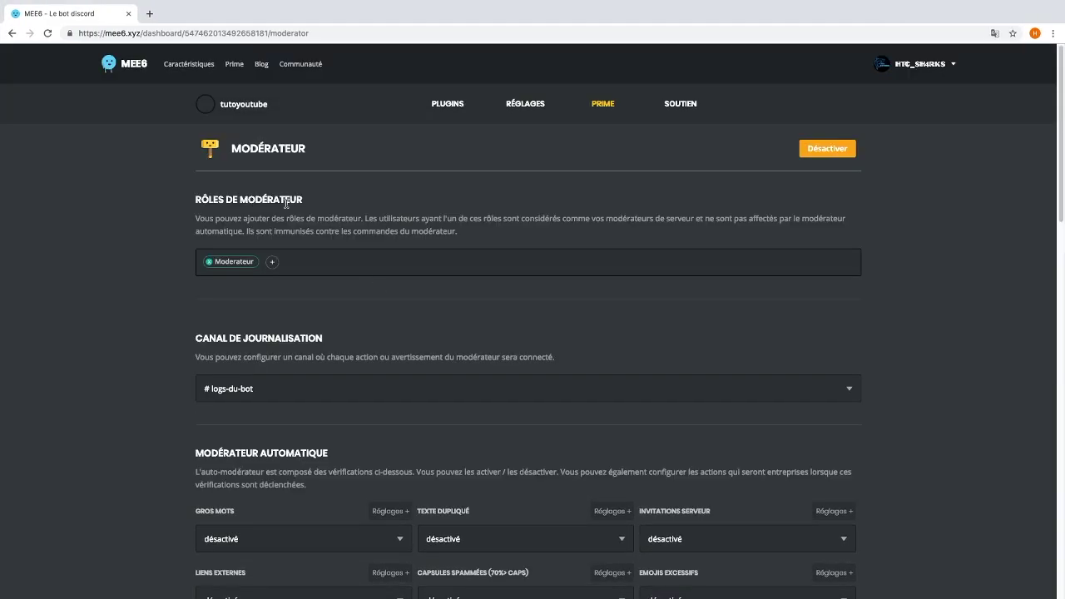
click(465, 105)
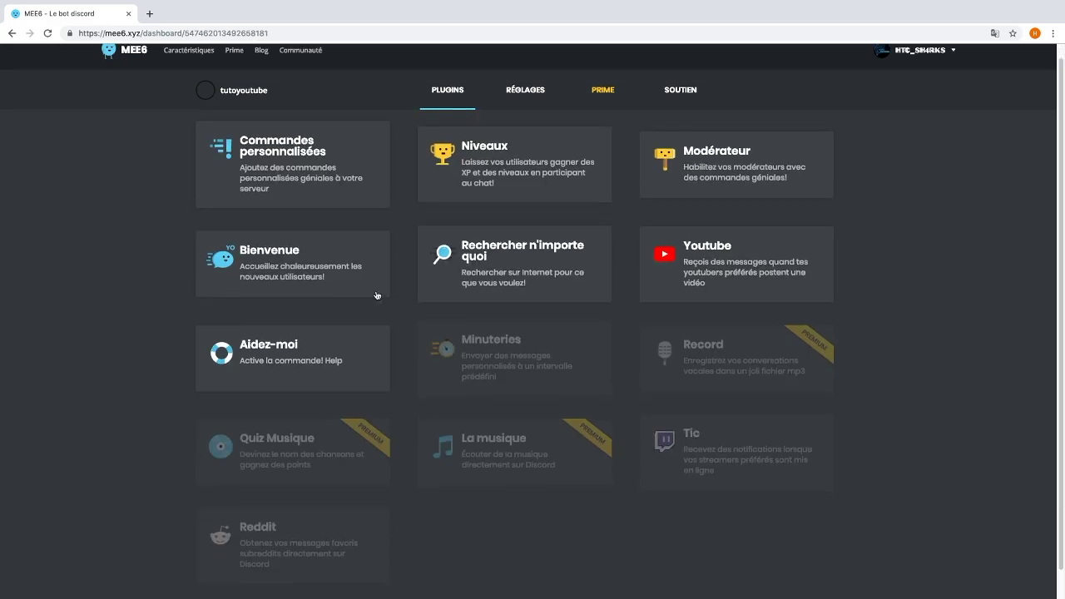